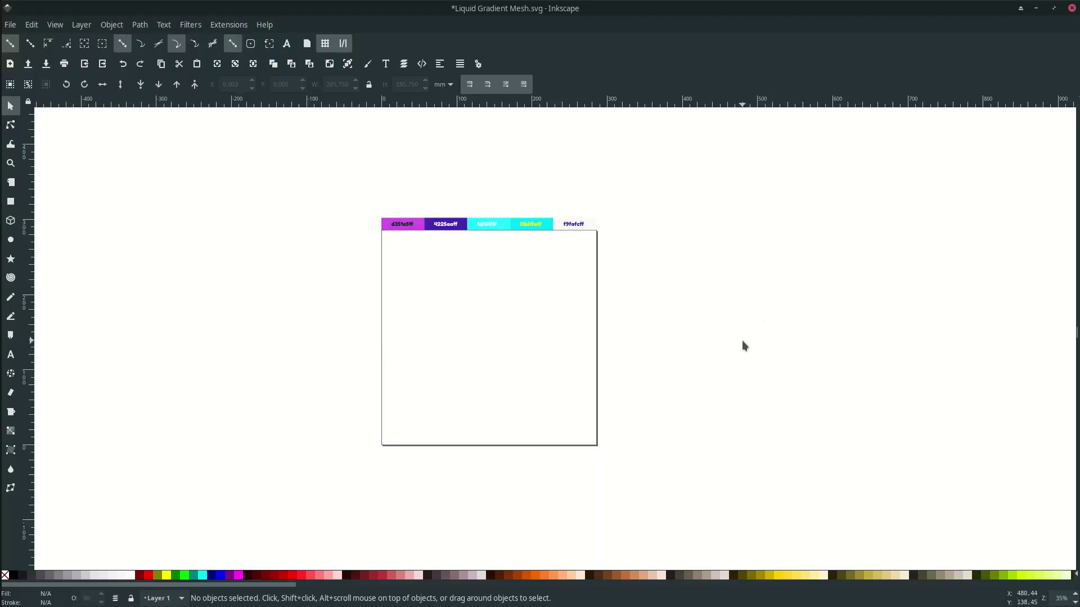
# Enable snapping to the page border and draw a 285.75 mm square that covers the whole page
pyautogui.click(10, 203)
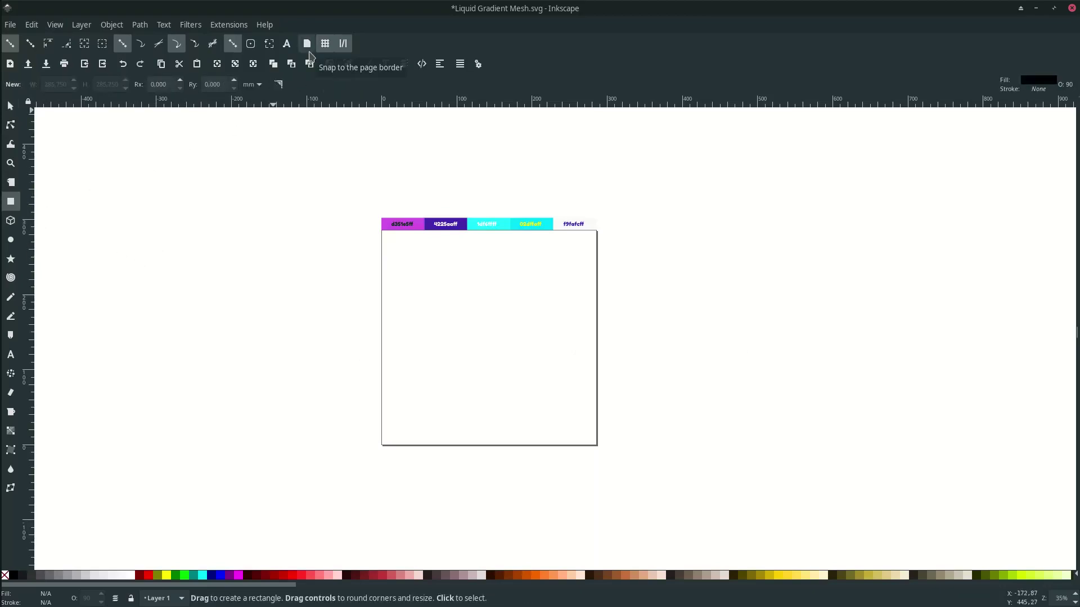
pyautogui.hscroll(2, 390, 200)
pyautogui.hscroll(-1, 386, 221)
pyautogui.scroll(1, 392, 272)
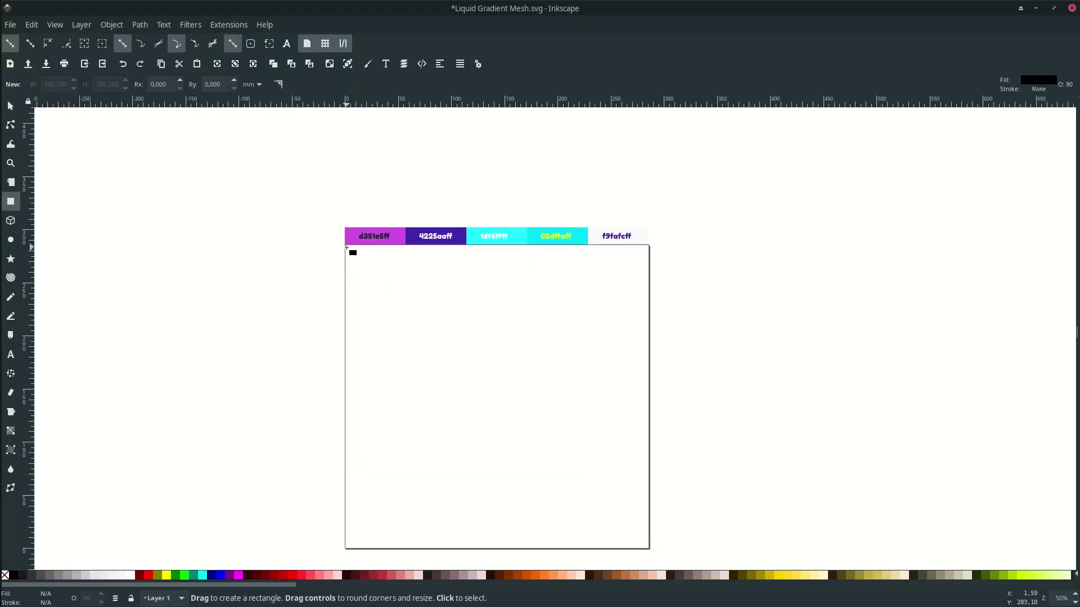
pyautogui.moveTo(345, 245)
pyautogui.mouseDown()
pyautogui.moveTo(642, 522)
pyautogui.moveTo(649, 548)
pyautogui.mouseUp()
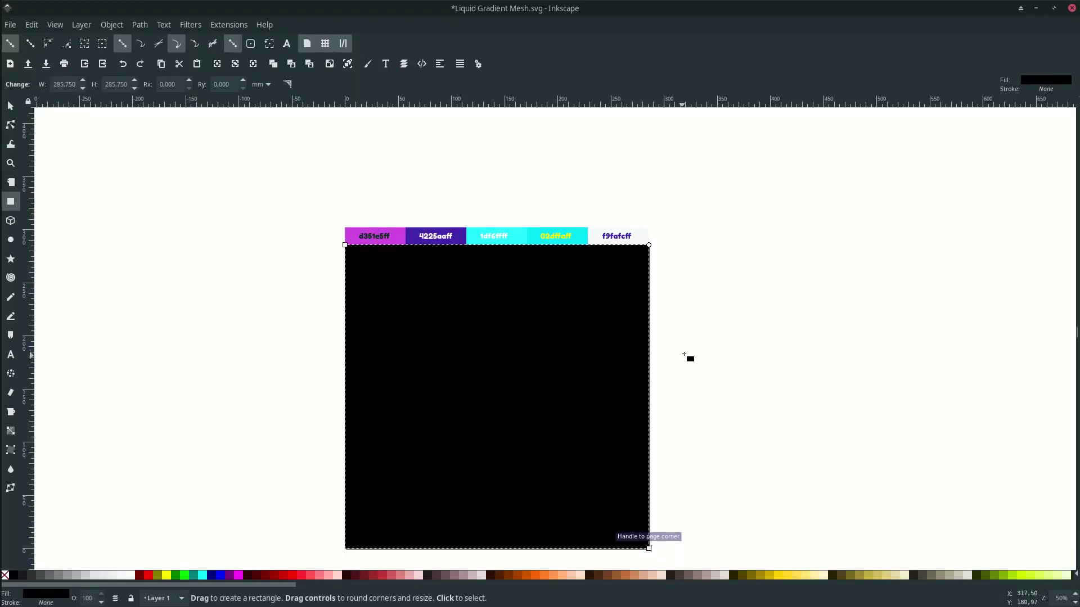
# Fill the page-sized square with the near-white colour sampled from the f9fafcff swatch
pyautogui.press('d')
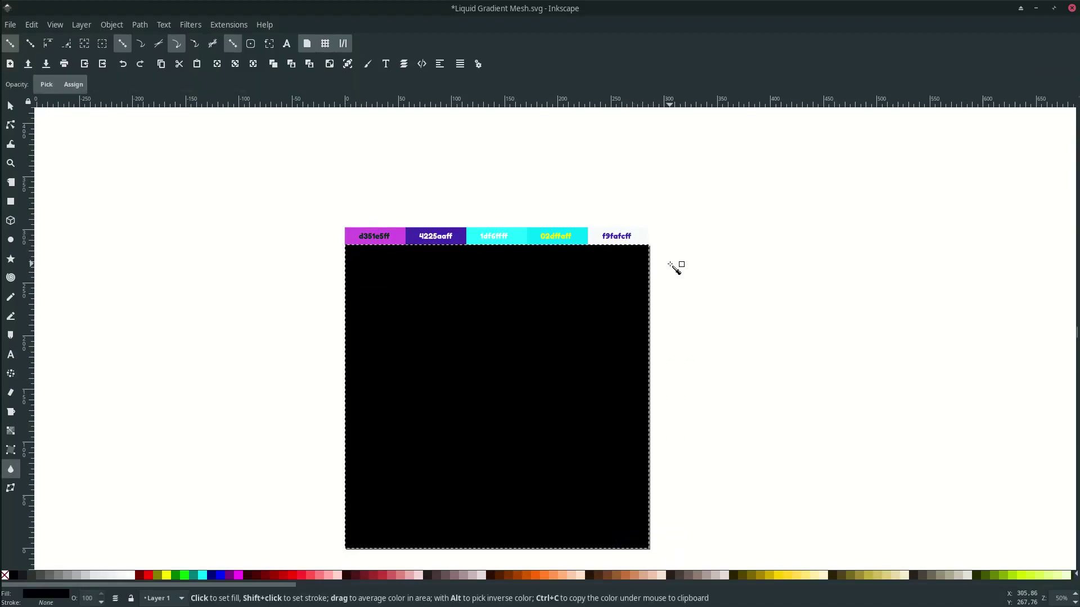
pyautogui.click(646, 239)
pyautogui.hscroll(4, 562, 239)
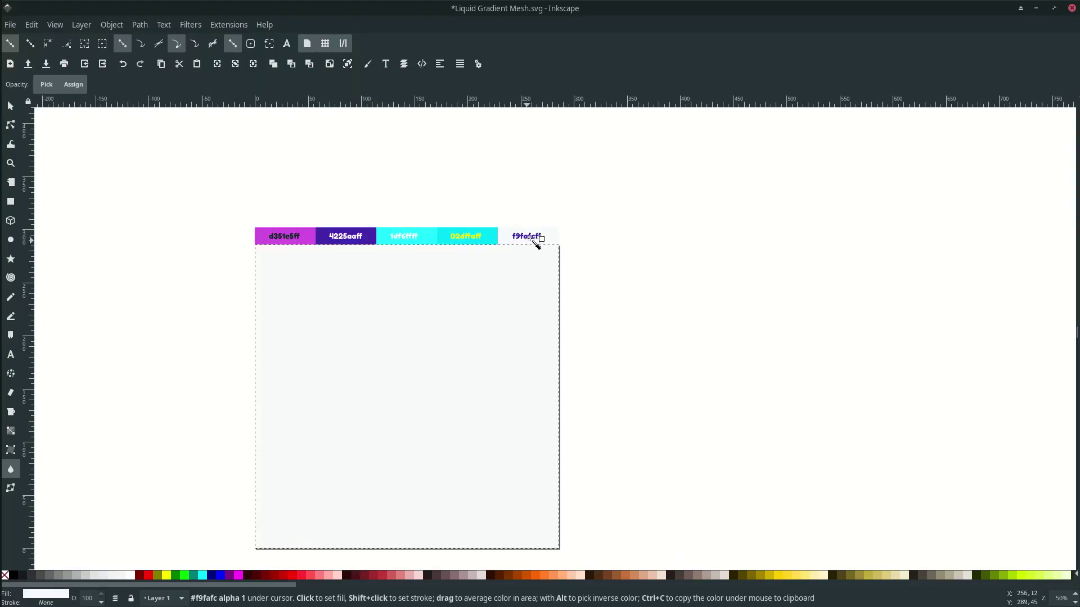
pyautogui.click(368, 63)
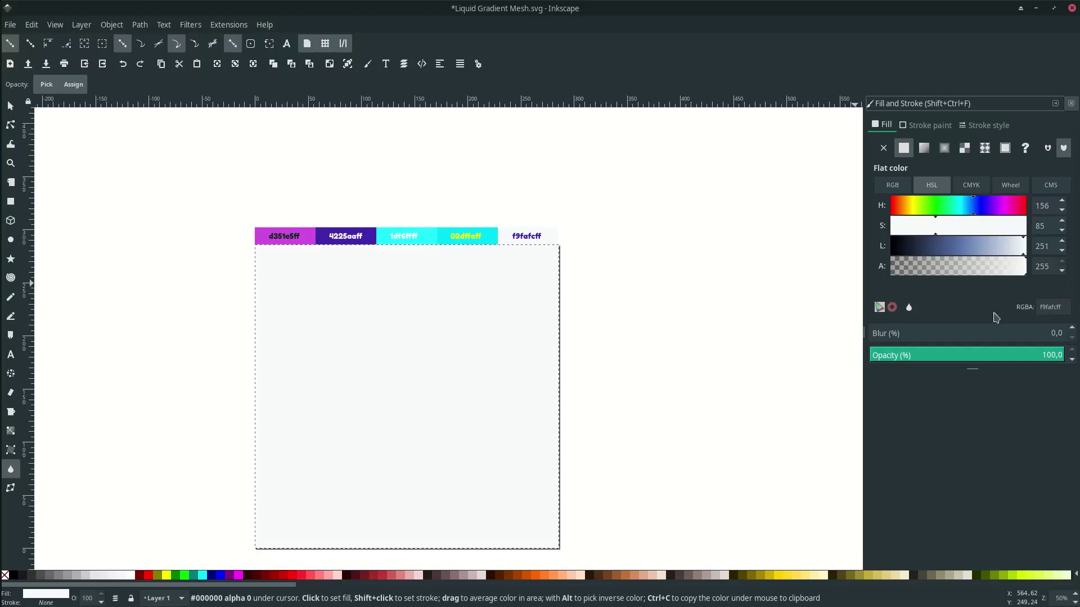
pyautogui.click(1071, 103)
pyautogui.scroll(-1, 762, 273)
pyautogui.hscroll(-1, 755, 283)
pyautogui.click(10, 106)
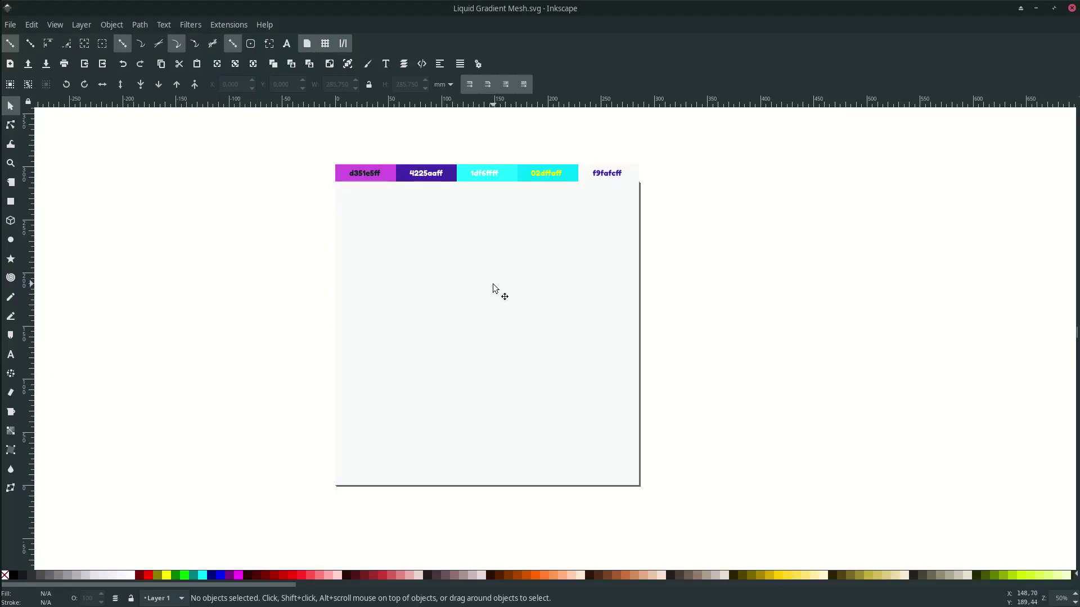
# Draw a closed, curved bean-shaped Bezier path about 200 mm wide across the middle of the page
pyautogui.press('b')
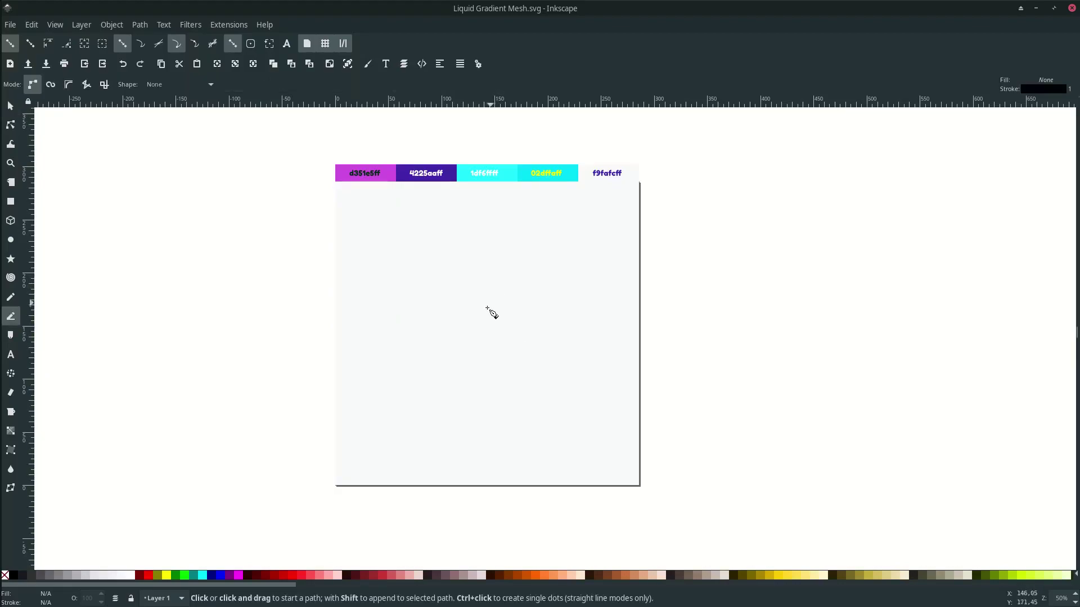
pyautogui.scroll(1, 489, 312)
pyautogui.click(375, 287)
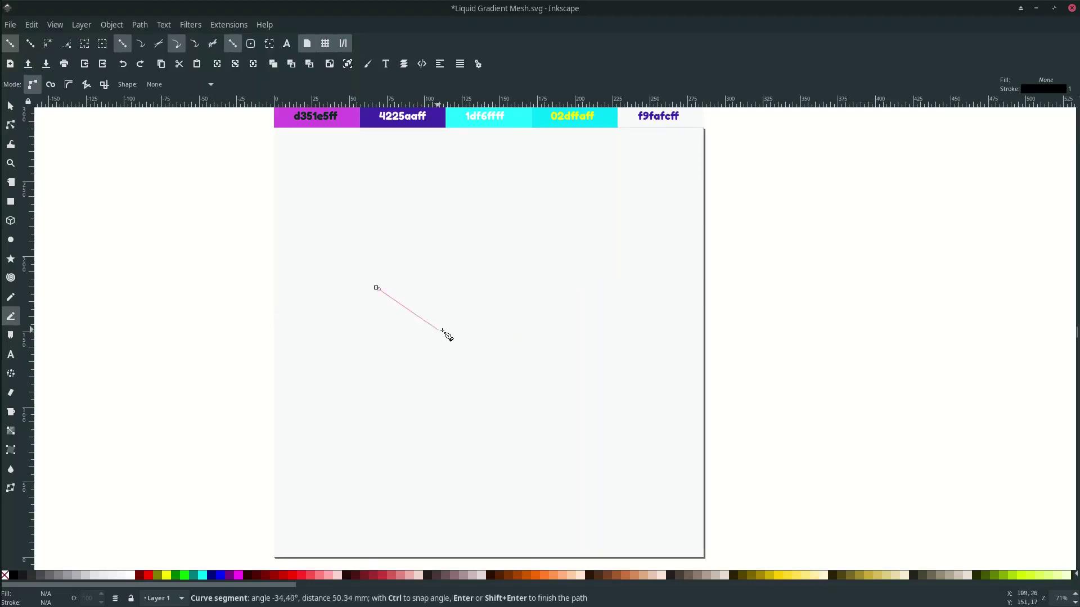
pyautogui.moveTo(640, 290); pyautogui.dragTo(664, 344)
pyautogui.moveTo(553, 438)
pyautogui.mouseDown()
pyautogui.moveTo(488, 440)
pyautogui.moveTo(458, 455)
pyautogui.mouseUp()
pyautogui.moveTo(370, 387); pyautogui.dragTo(332, 347)
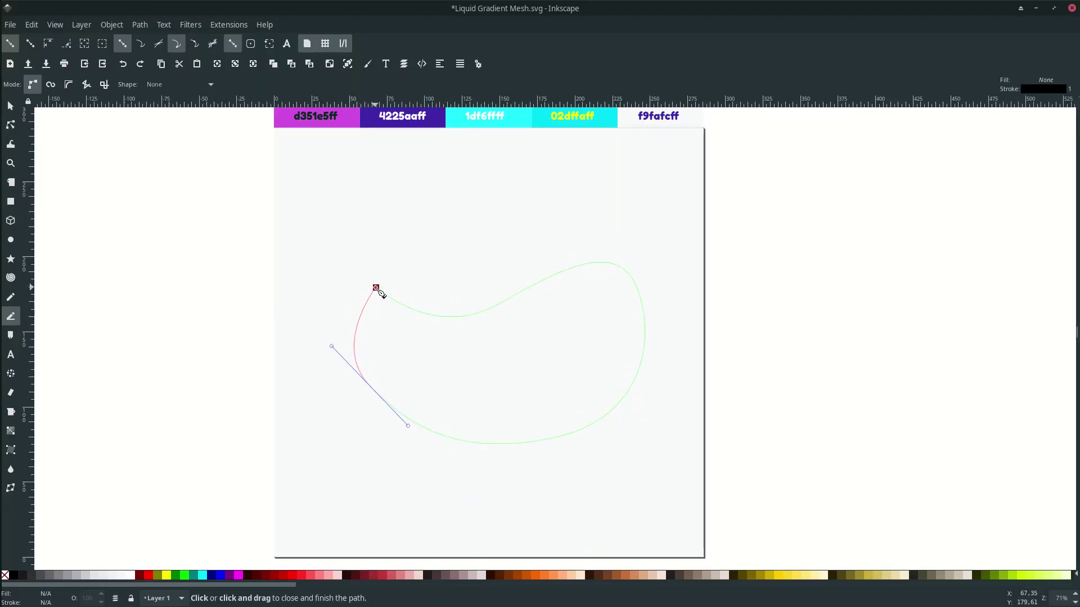
pyautogui.moveTo(376, 287); pyautogui.dragTo(415, 268)
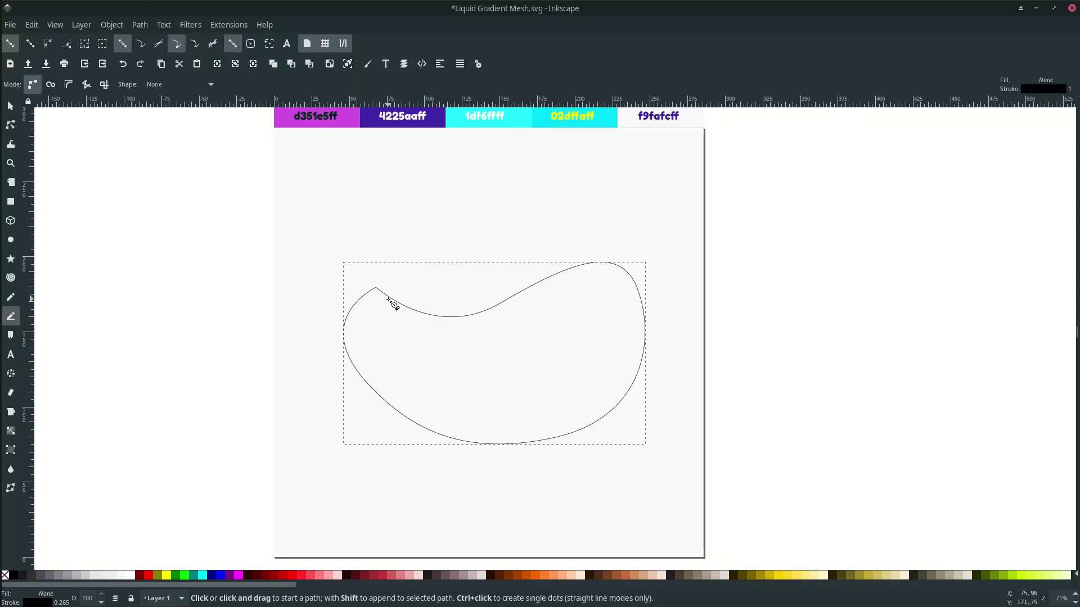
# Make the bean's pointed upper-left node smooth and lengthen its handles to round that corner
pyautogui.press('n')
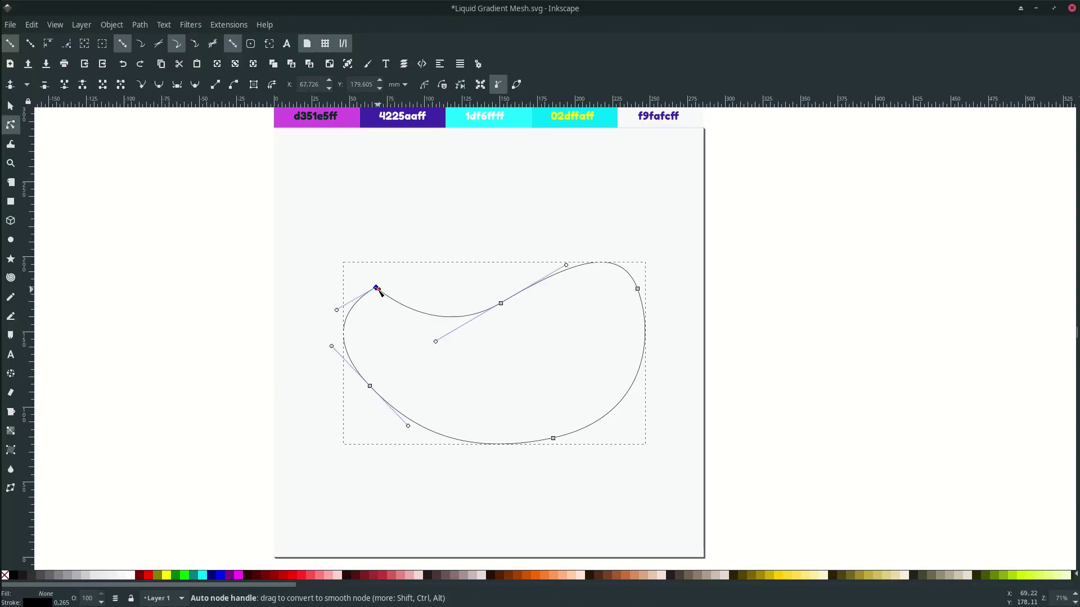
pyautogui.click(177, 85)
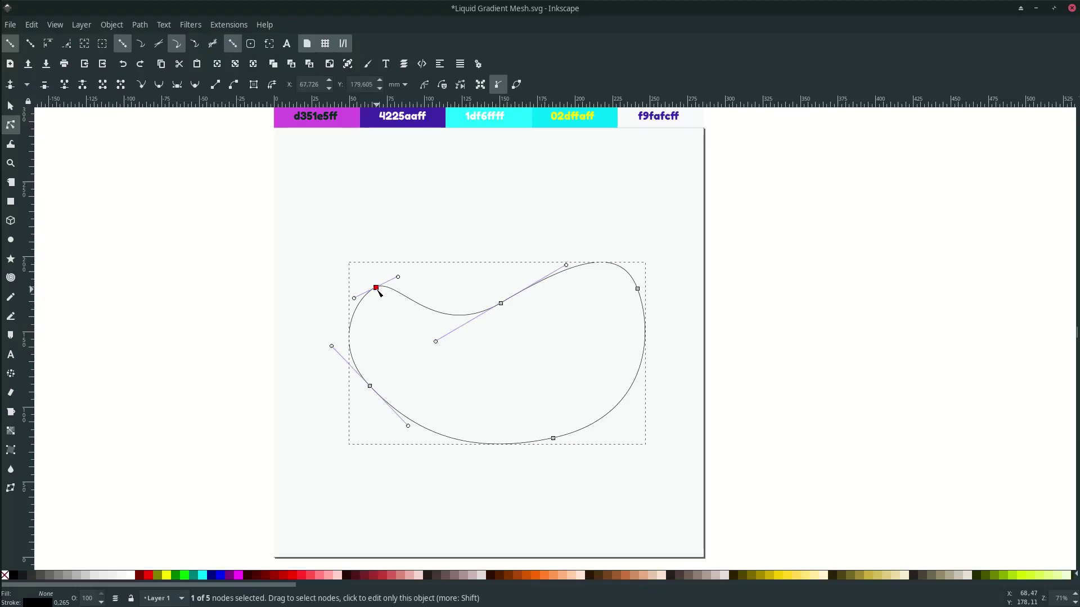
pyautogui.moveTo(401, 278); pyautogui.dragTo(414, 273)
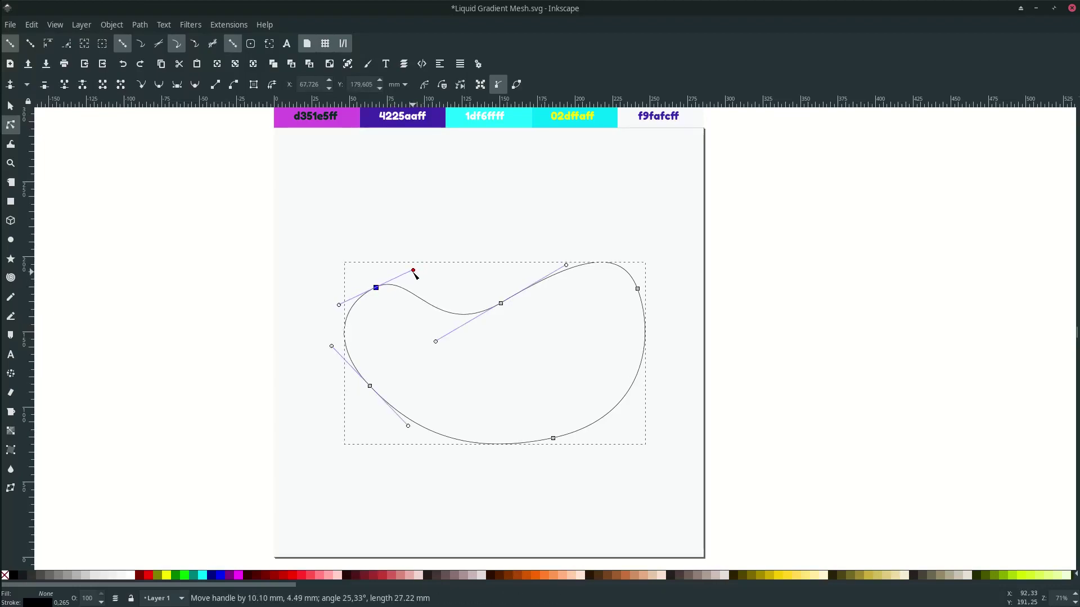
pyautogui.press('s')
# Raise the bean's top-middle and right nodes slightly and shift its lower-left node a little outward
pyautogui.press('n')
pyautogui.click(503, 302)
pyautogui.moveTo(500, 303); pyautogui.dragTo(501, 289)
pyautogui.click(552, 438)
pyautogui.moveTo(552, 439); pyautogui.dragTo(552, 439)
pyautogui.moveTo(370, 386); pyautogui.dragTo(365, 391)
pyautogui.press('s')
pyautogui.click(726, 403)
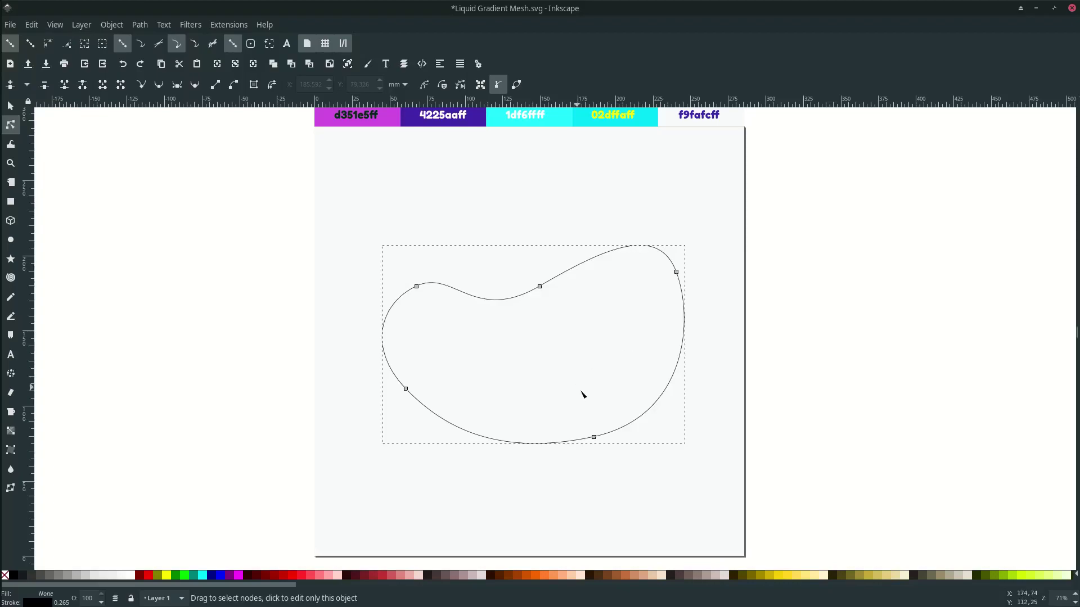
# Delete the bean's bottom node, move the lower-left node slightly inward and raise the upper-left node
pyautogui.click(593, 438)
pyautogui.press('Delete')
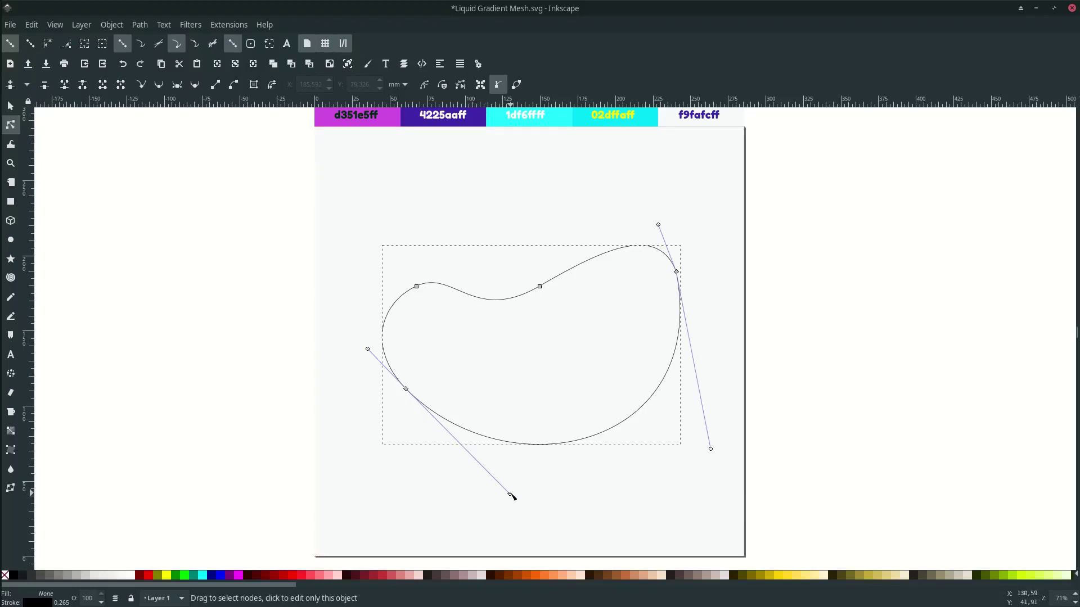
pyautogui.moveTo(405, 389); pyautogui.dragTo(410, 394)
pyautogui.press('s')
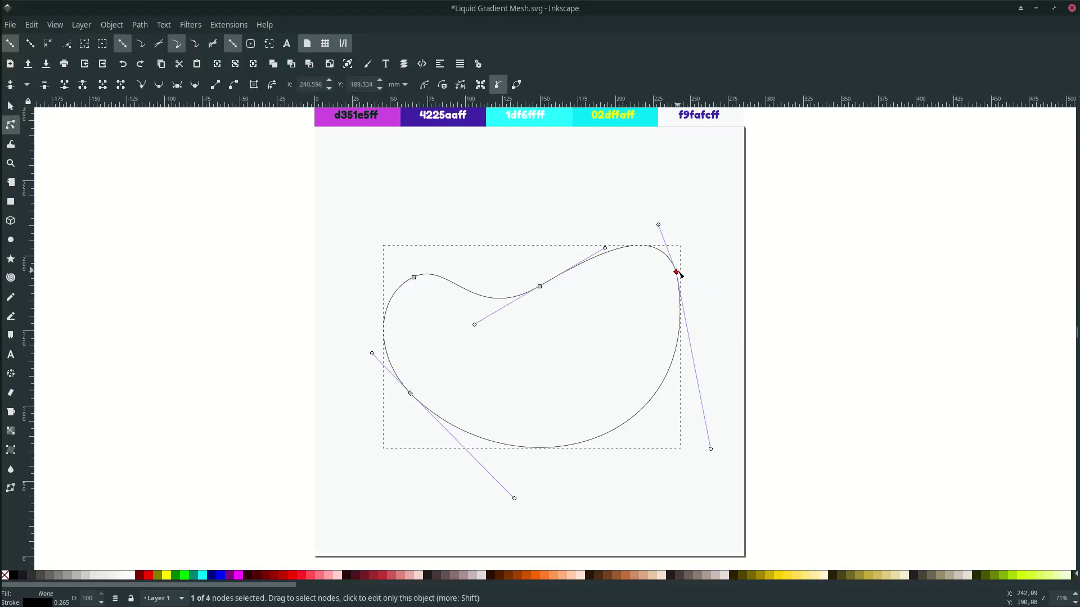
# Make the bean's right node symmetric, move it down and outward, and shorten its handles for a rounder end
pyautogui.hotkey('shift', 'y')
pyautogui.moveTo(677, 273); pyautogui.dragTo(696, 313)
pyautogui.moveTo(722, 426); pyautogui.dragTo(717, 412)
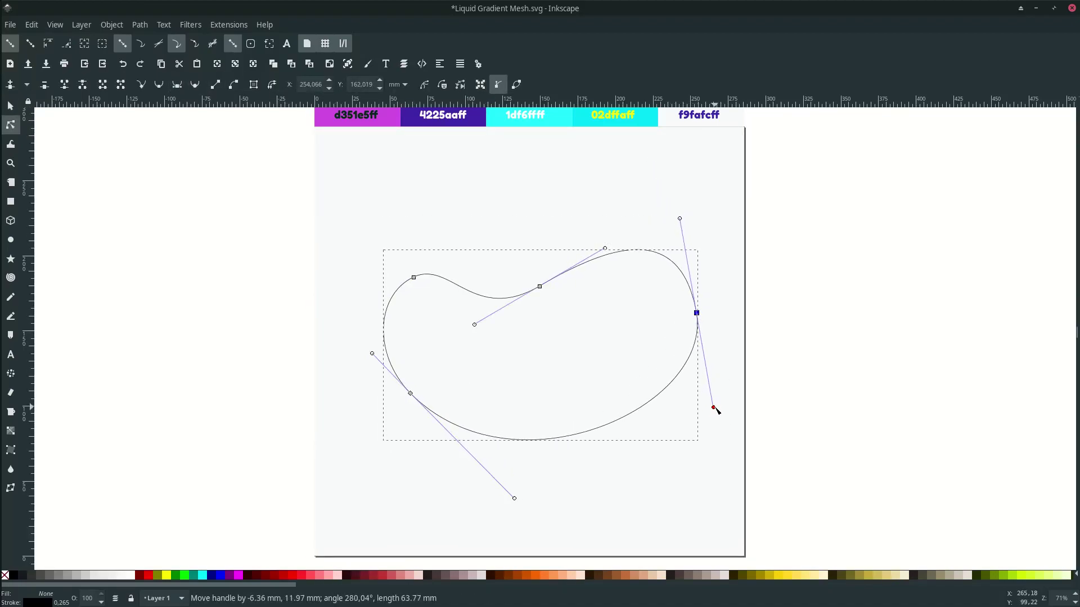
pyautogui.press('s')
pyautogui.press('Escape')
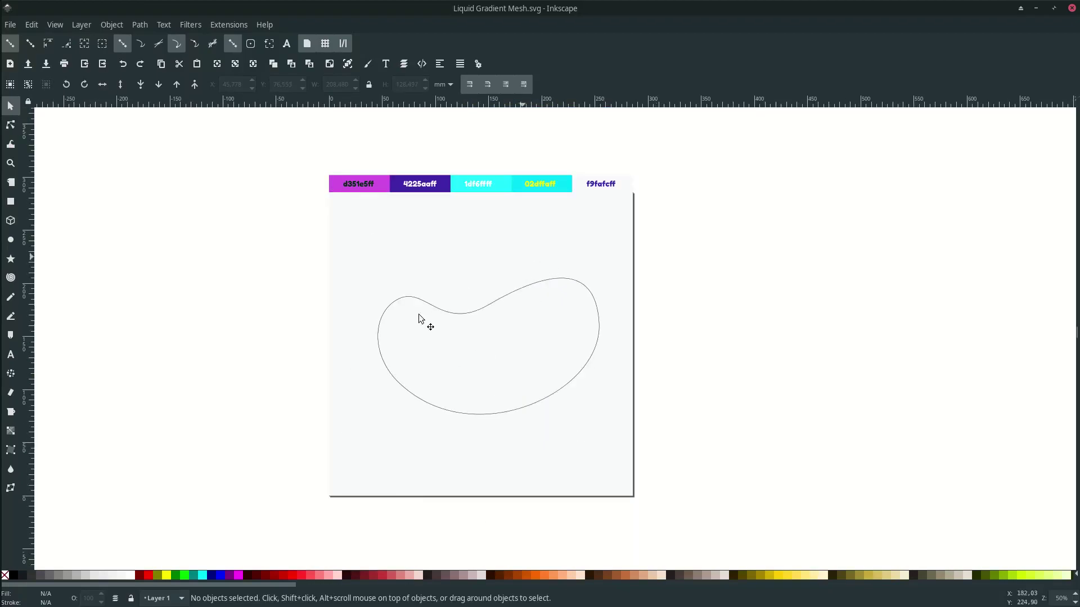
# Apply a mesh gradient with one row and one column to the bean shape's fill
pyautogui.click(493, 304)
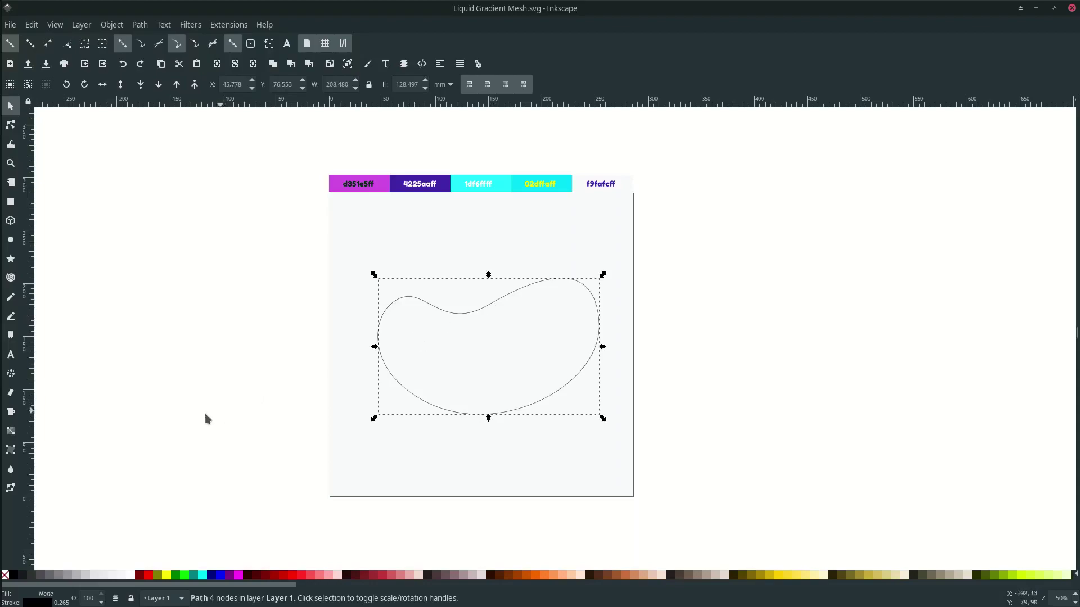
pyautogui.click(15, 451)
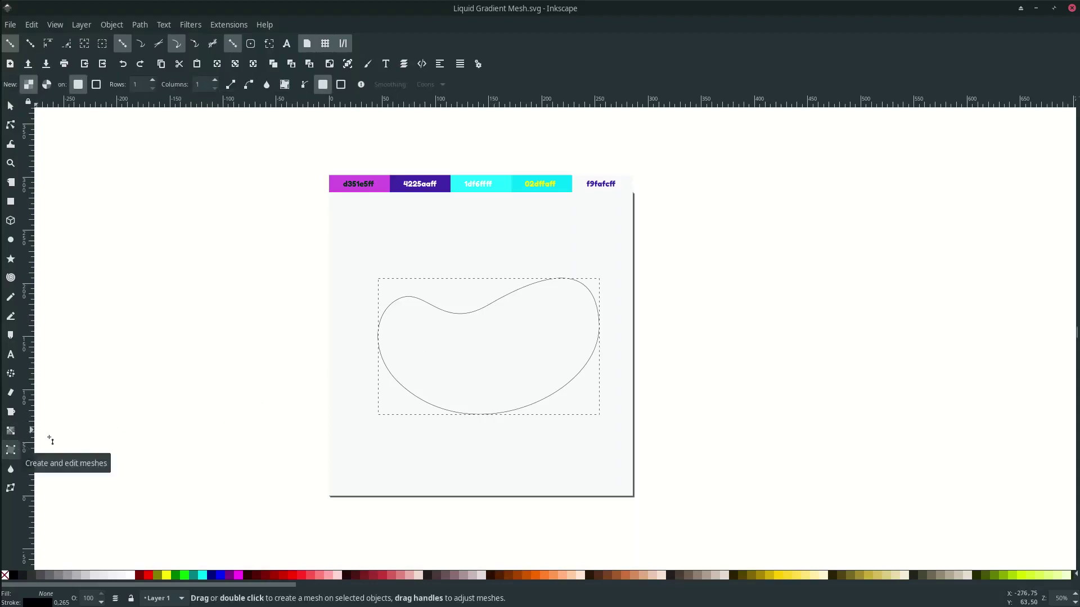
pyautogui.doubleClick(470, 313)
pyautogui.scroll(1, 483, 431)
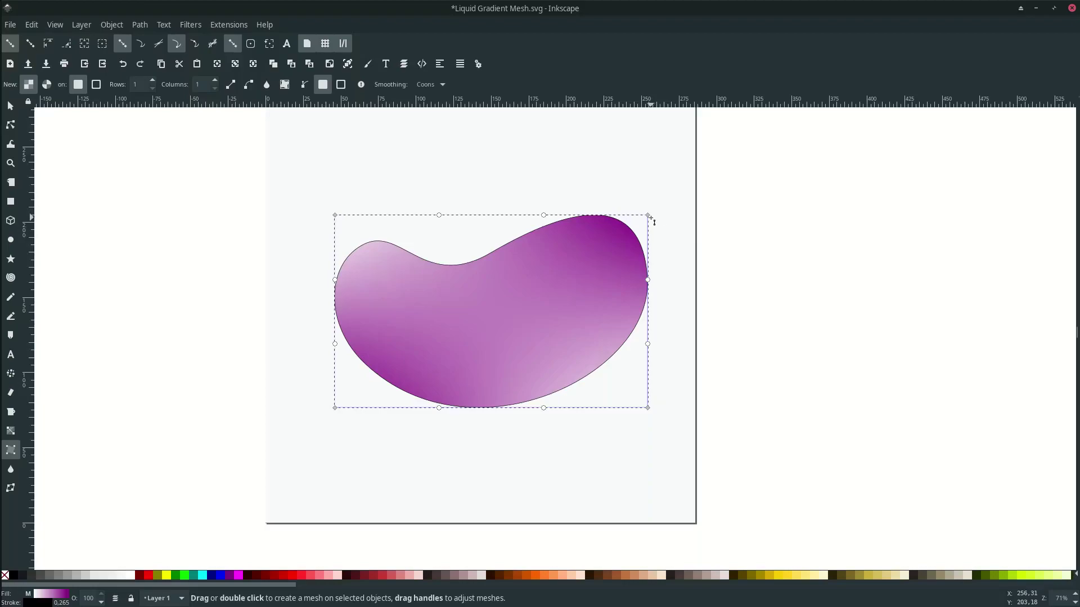
pyautogui.scroll(-1, 386, 384)
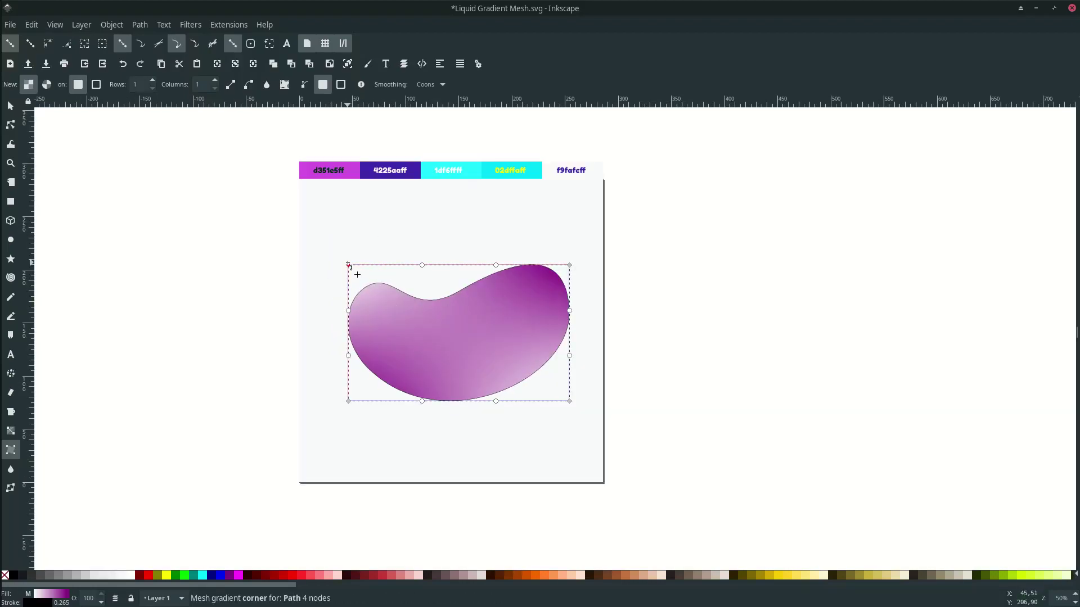
# Colour both upper corners of the bean's mesh gradient with the indigo sampled from the 4225aaff swatch
pyautogui.scroll(3, 348, 265)
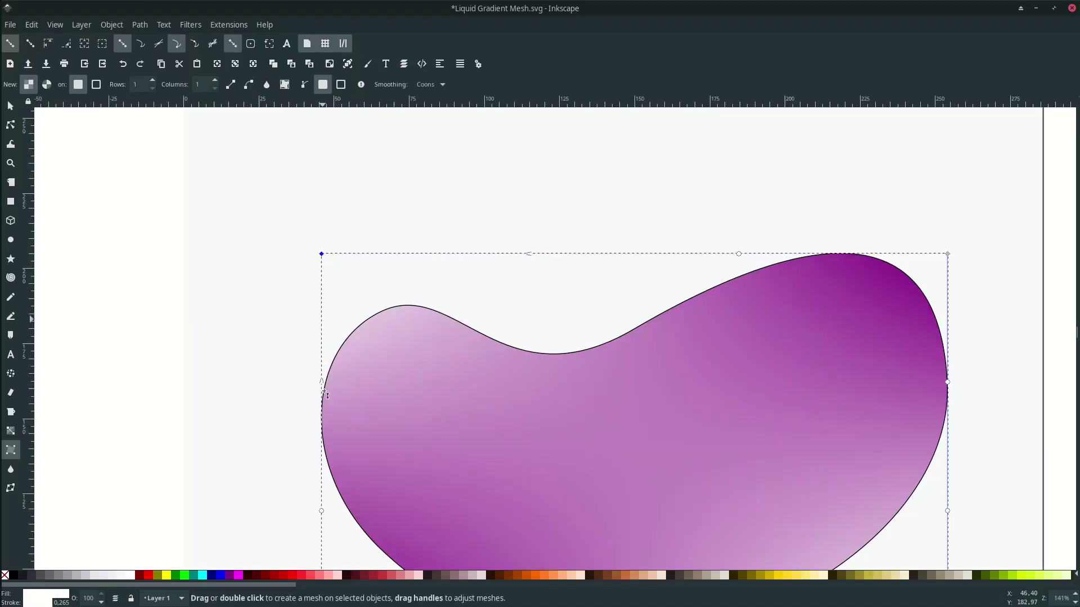
pyautogui.scroll(-1, 332, 256)
pyautogui.scroll(4, 336, 256)
pyautogui.press('d')
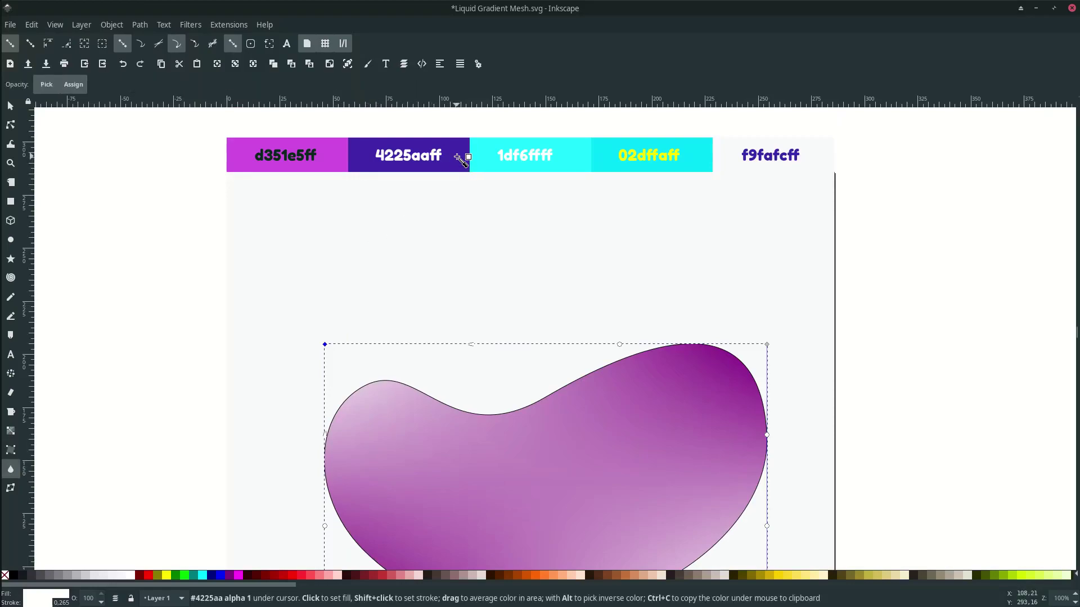
pyautogui.click(463, 160)
pyautogui.scroll(-2, 489, 212)
pyautogui.scroll(1, 510, 284)
pyautogui.scroll(1, 450, 253)
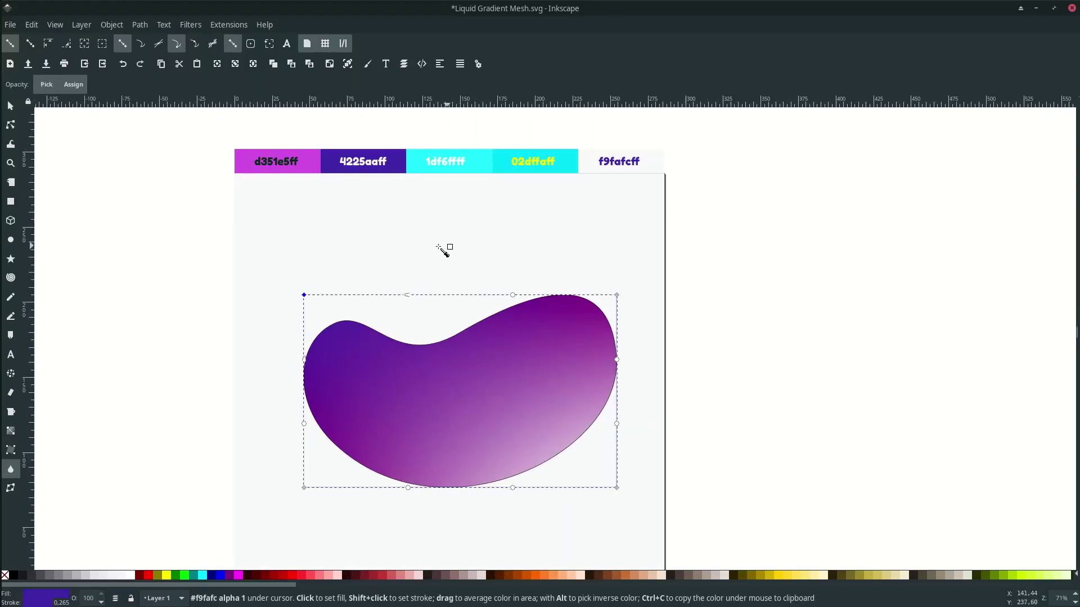
pyautogui.click(617, 295)
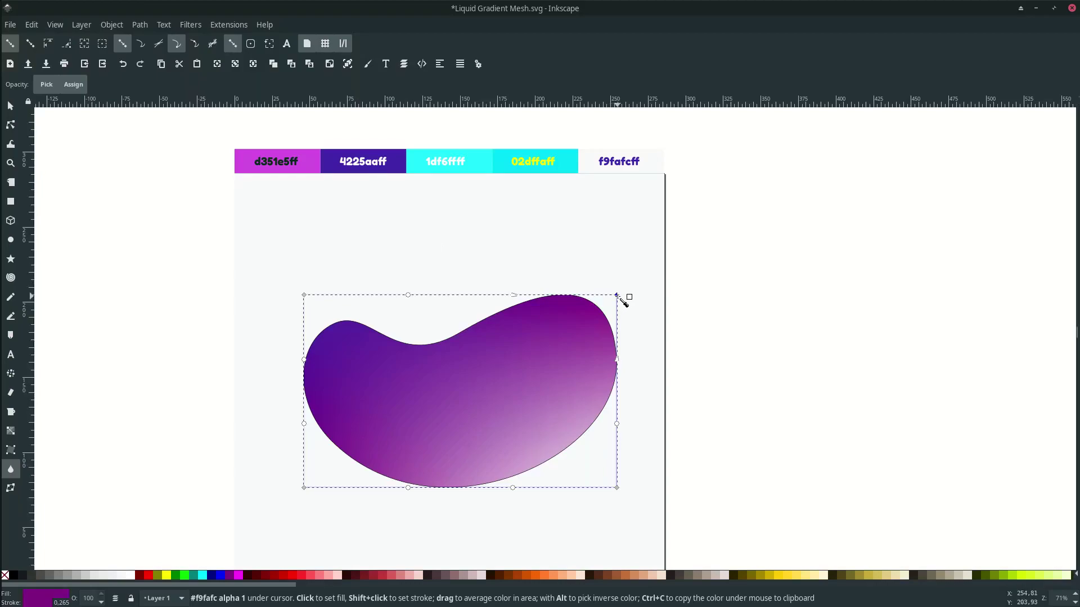
pyautogui.click(397, 165)
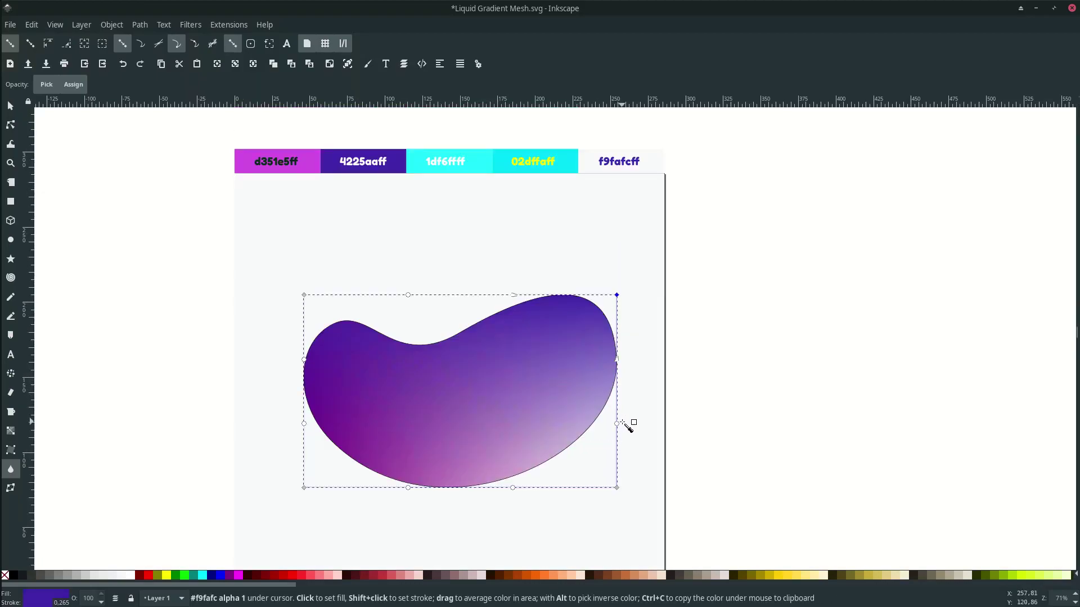
# Colour both lower corners of the bean's mesh gradient with the cyan sampled from the 02dffaff swatch
pyautogui.scroll(-2, 620, 425)
pyautogui.click(617, 443)
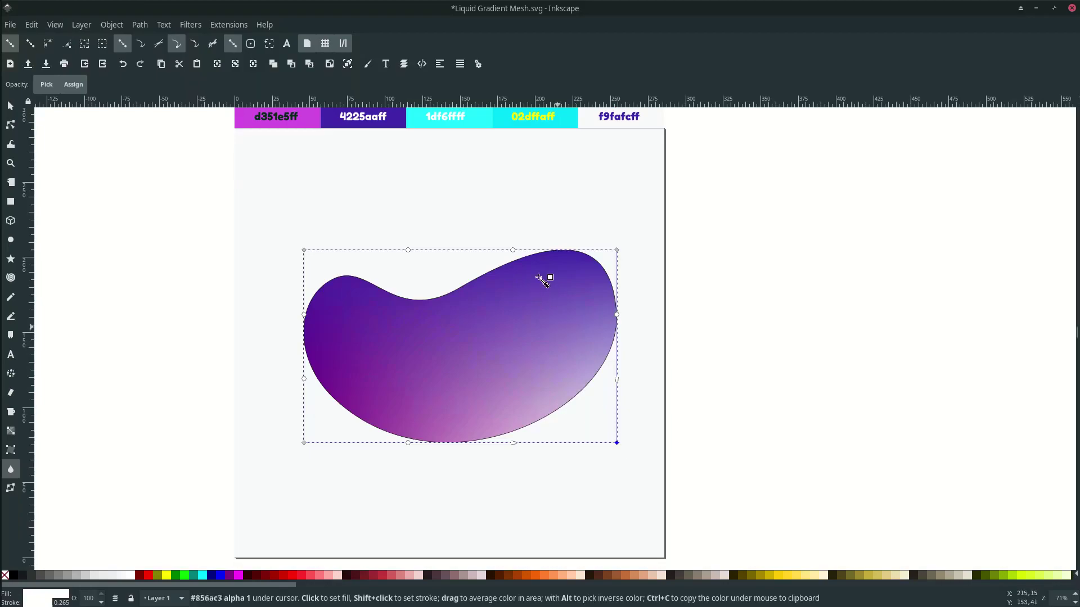
pyautogui.scroll(2, 545, 277)
pyautogui.click(571, 166)
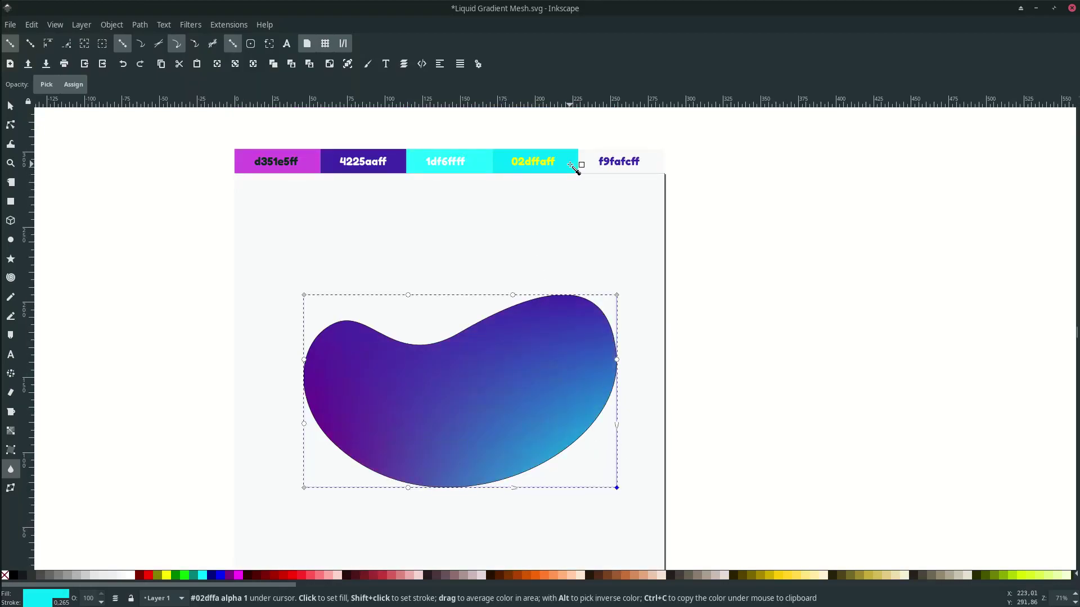
pyautogui.scroll(-4, 525, 380)
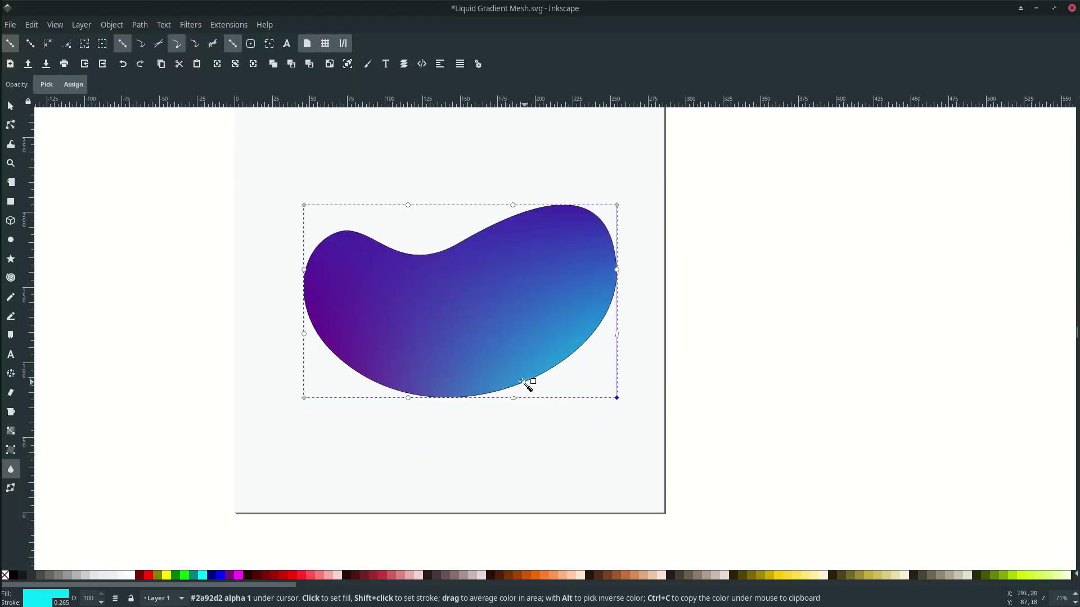
pyautogui.click(304, 398)
pyautogui.scroll(8, 414, 326)
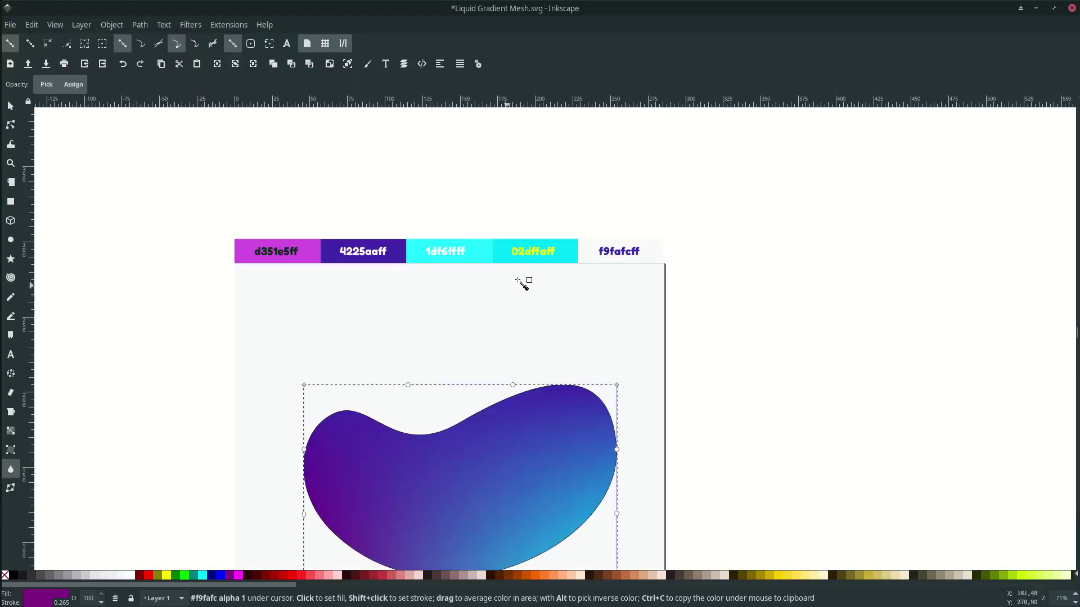
pyautogui.click(572, 251)
pyautogui.scroll(-1, 499, 316)
pyautogui.press('s')
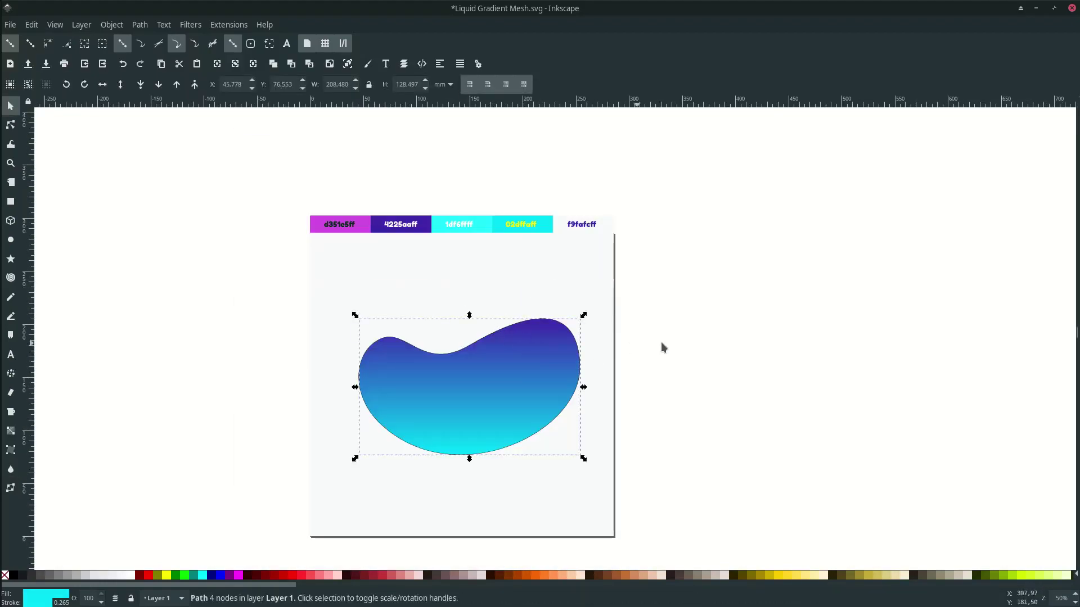
# Remove the stroke from the gradient-filled bean shape
pyautogui.click(662, 343)
pyautogui.scroll(1, 479, 369)
pyautogui.click(481, 371)
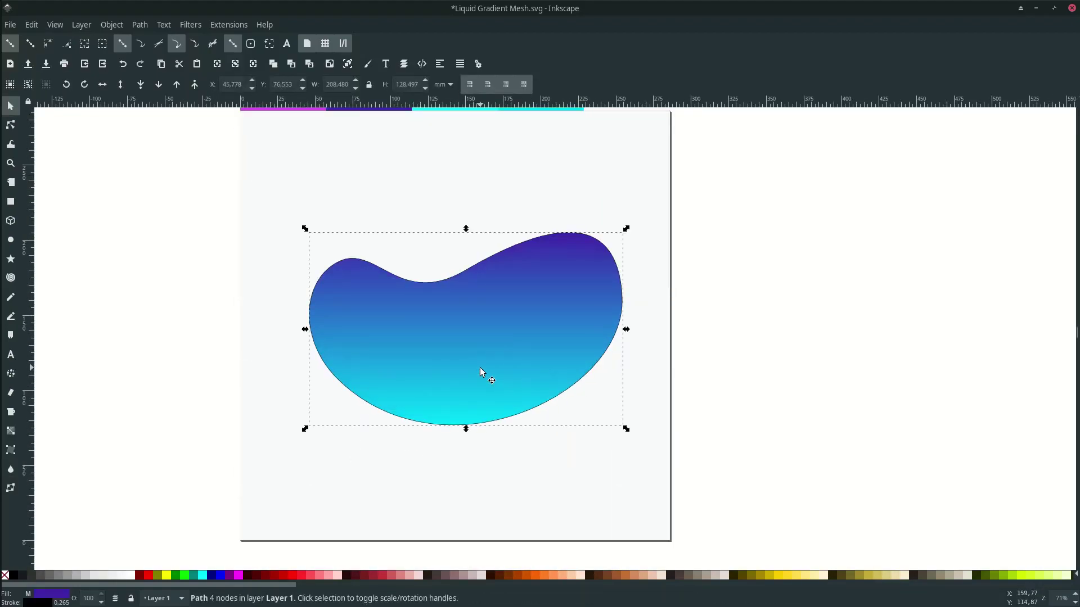
pyautogui.rightClick(39, 602)
pyautogui.click(65, 599)
pyautogui.scroll(-1, 548, 409)
pyautogui.scroll(1, 478, 339)
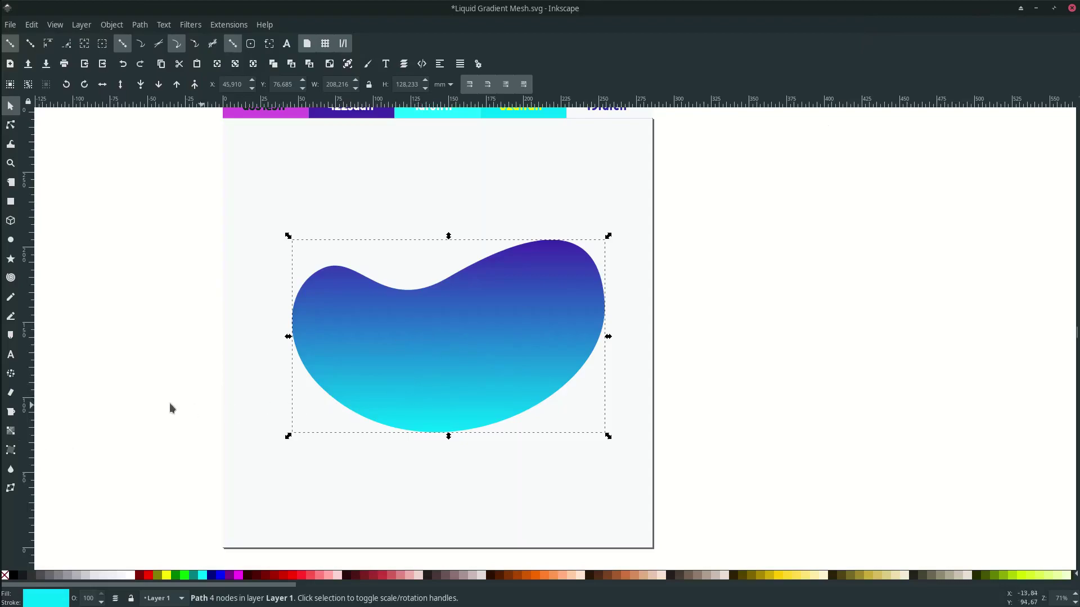
# Split the bean's mesh gradient with a vertical line near its centre and a horizontal line across its lower part
pyautogui.click(10, 450)
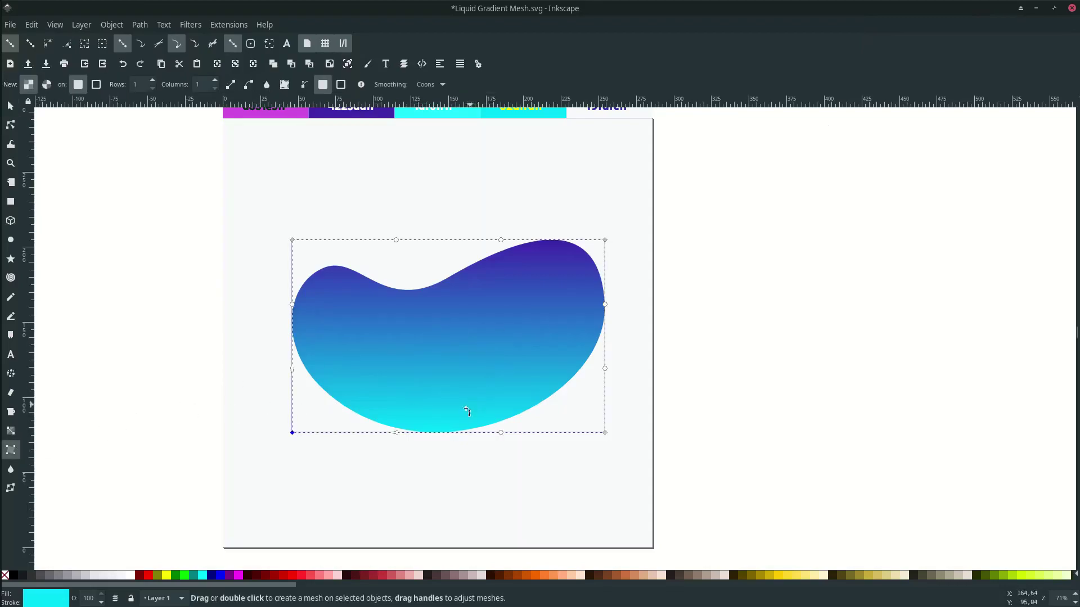
pyautogui.doubleClick(441, 433)
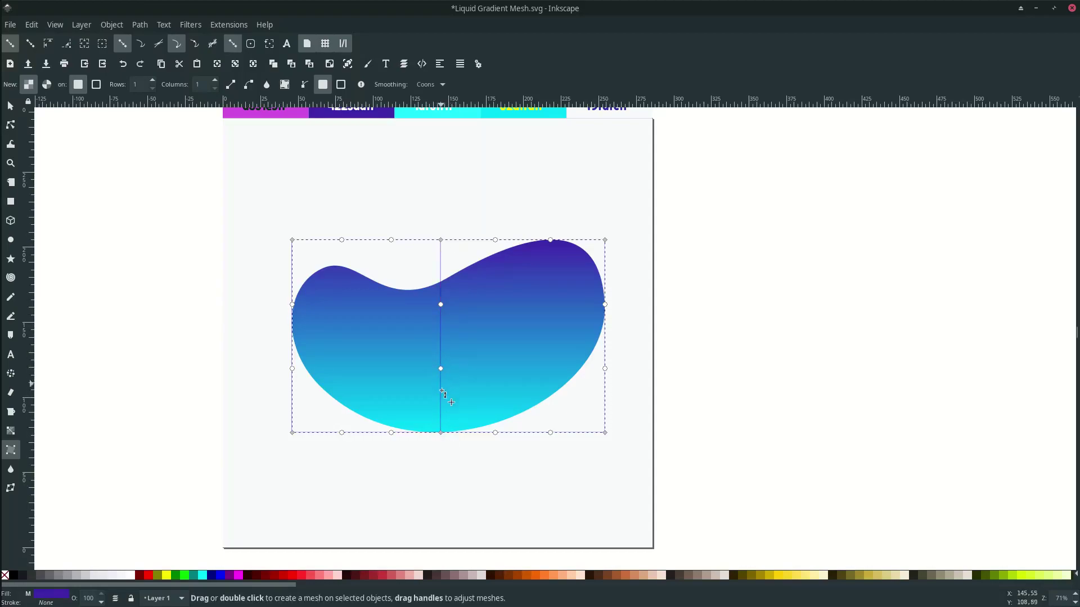
pyautogui.scroll(2, 442, 396)
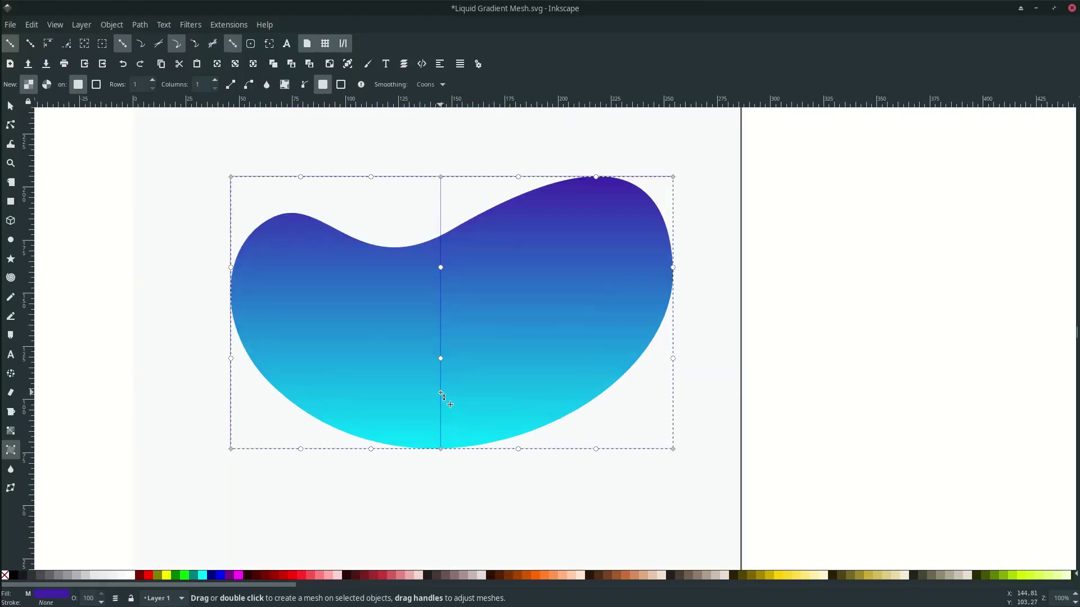
pyautogui.doubleClick(442, 394)
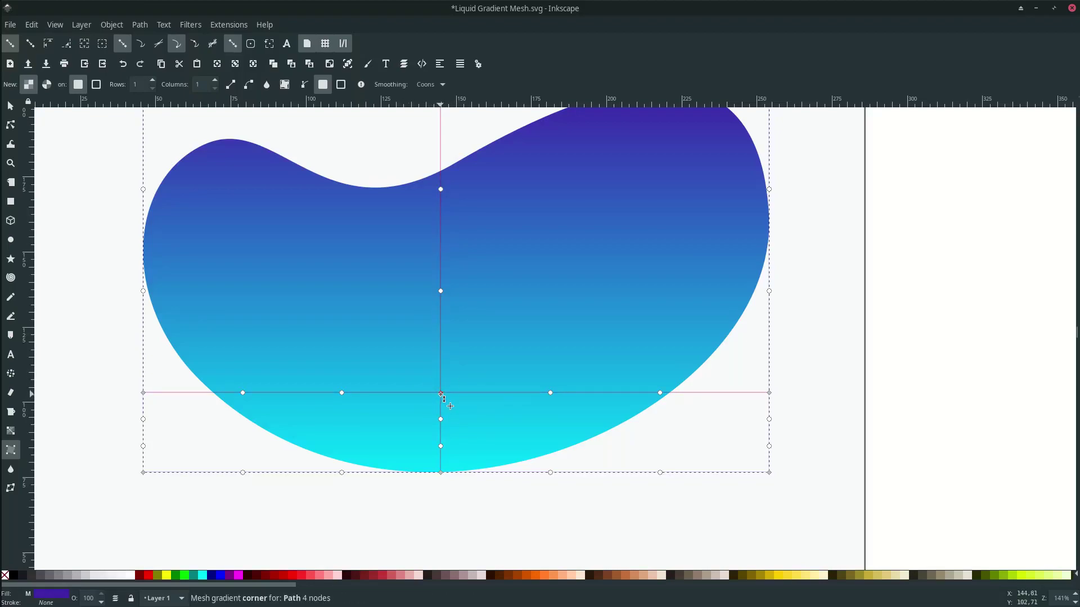
# Colour the mesh node where the two new lines cross with the cyan sampled from the 1df6ffff swatch
pyautogui.click(442, 393)
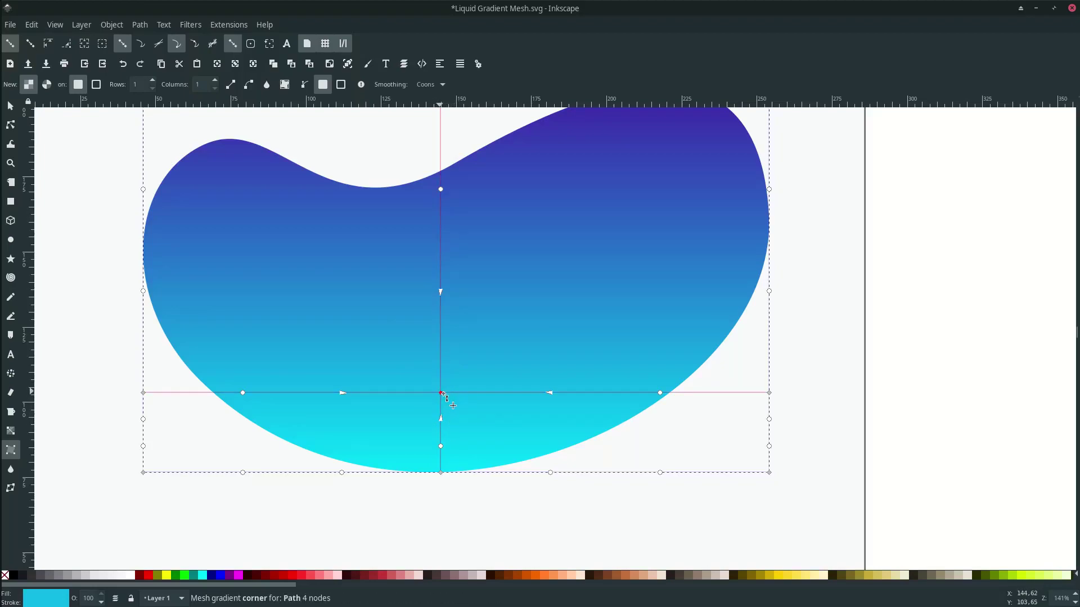
pyautogui.keyDown('ctrl'); pyautogui.scroll(-3, 444, 398); pyautogui.keyUp('ctrl')
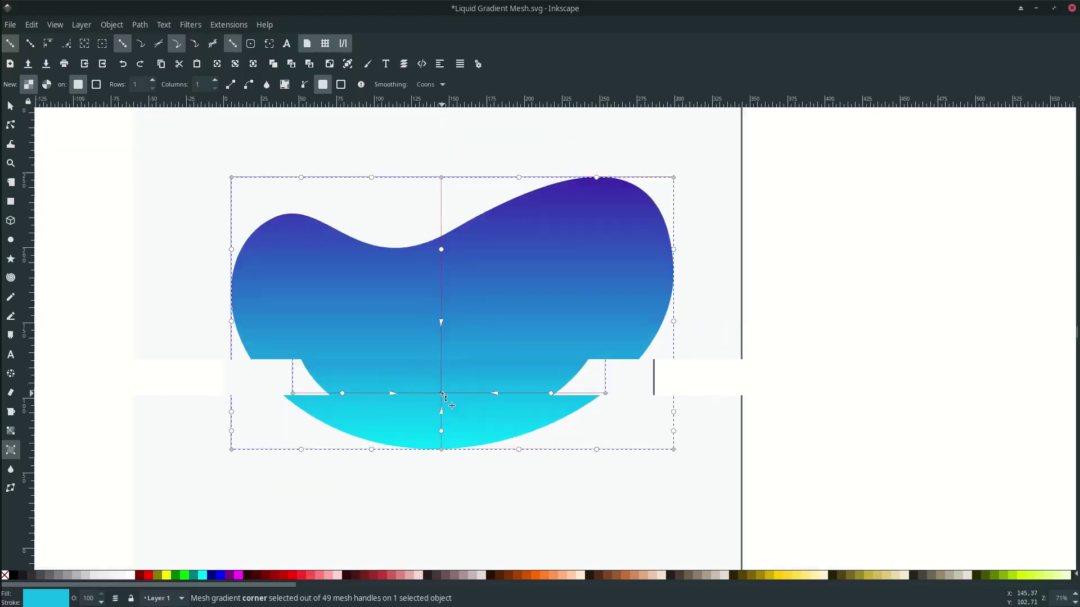
pyautogui.press('d')
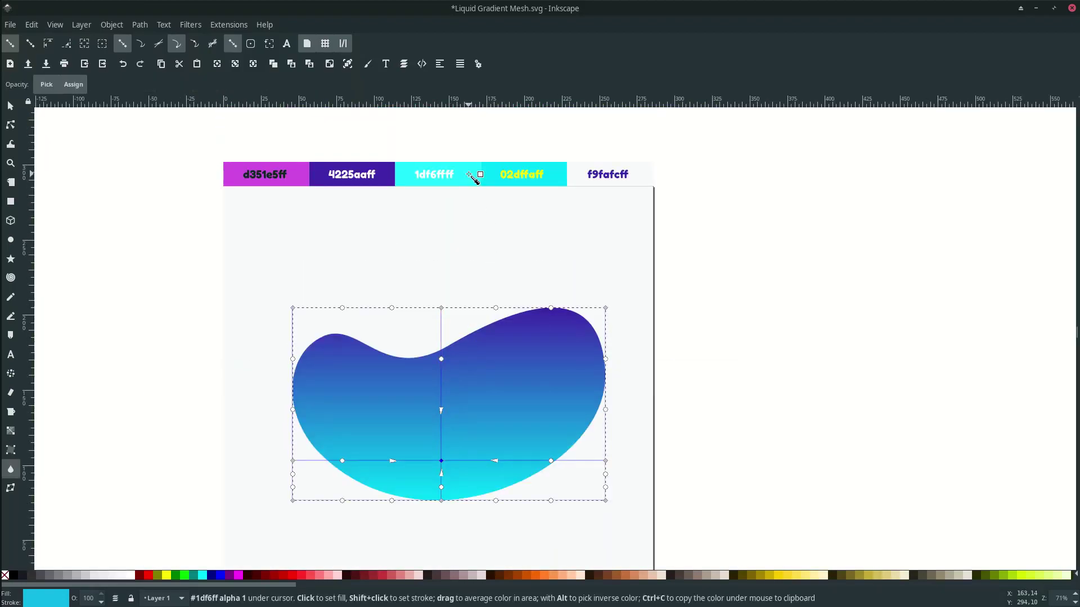
pyautogui.click(467, 174)
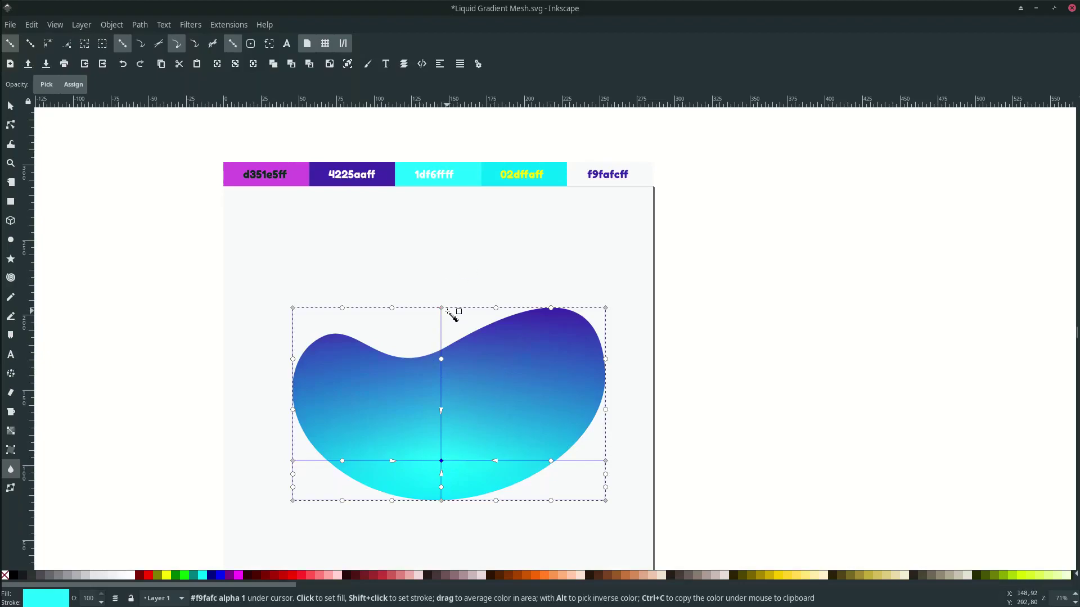
# Add a second horizontal mesh line across the upper half of the bean, above the cyan centre node
pyautogui.press('n')
pyautogui.scroll(-2, 393, 315)
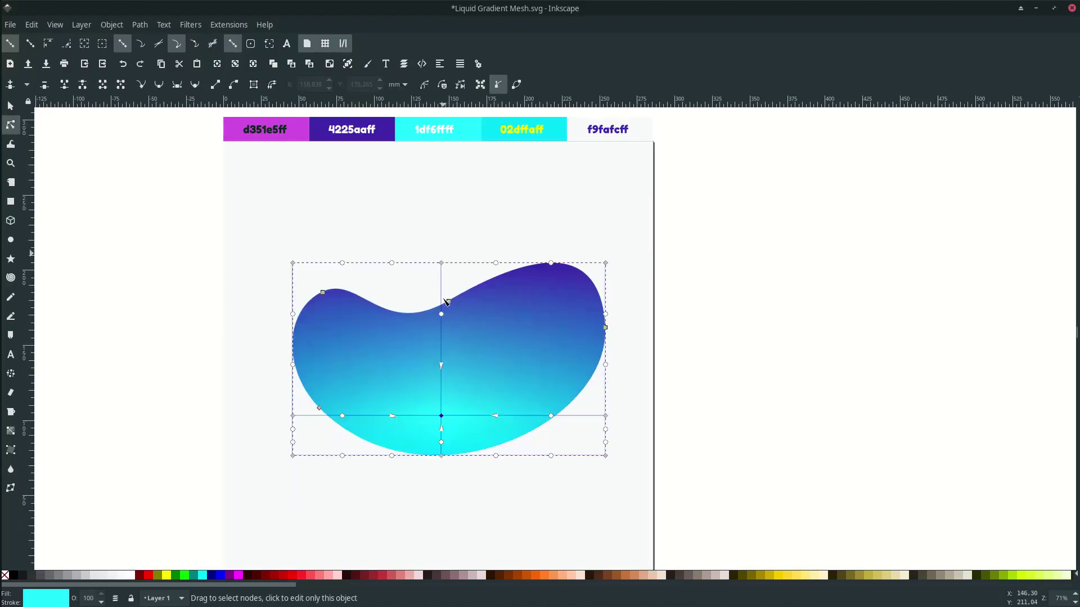
pyautogui.click(10, 449)
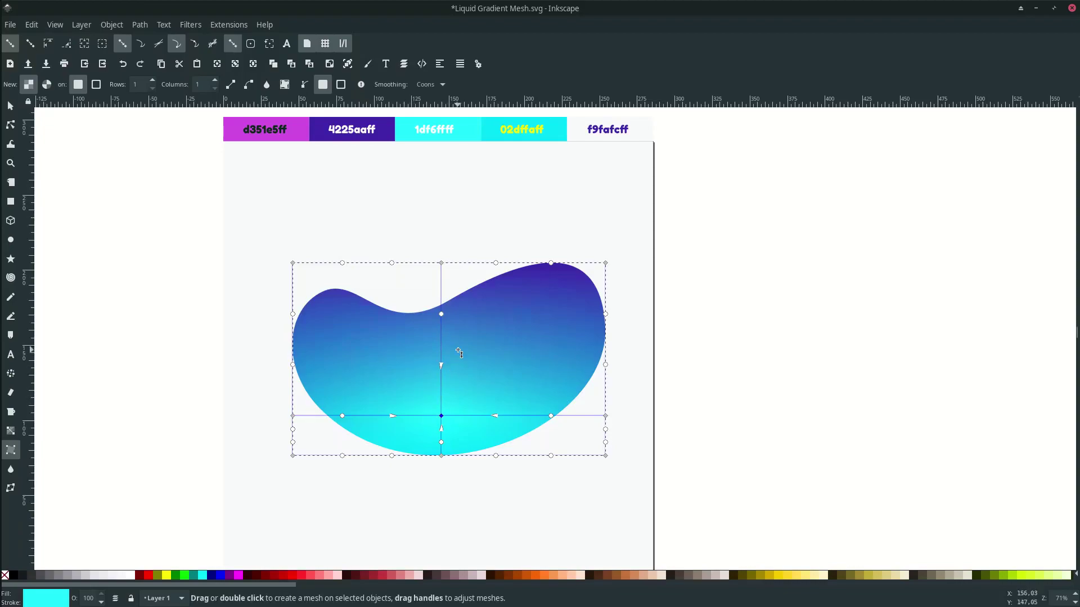
pyautogui.scroll(1, 444, 360)
pyautogui.doubleClick(434, 346)
pyautogui.scroll(-1, 435, 345)
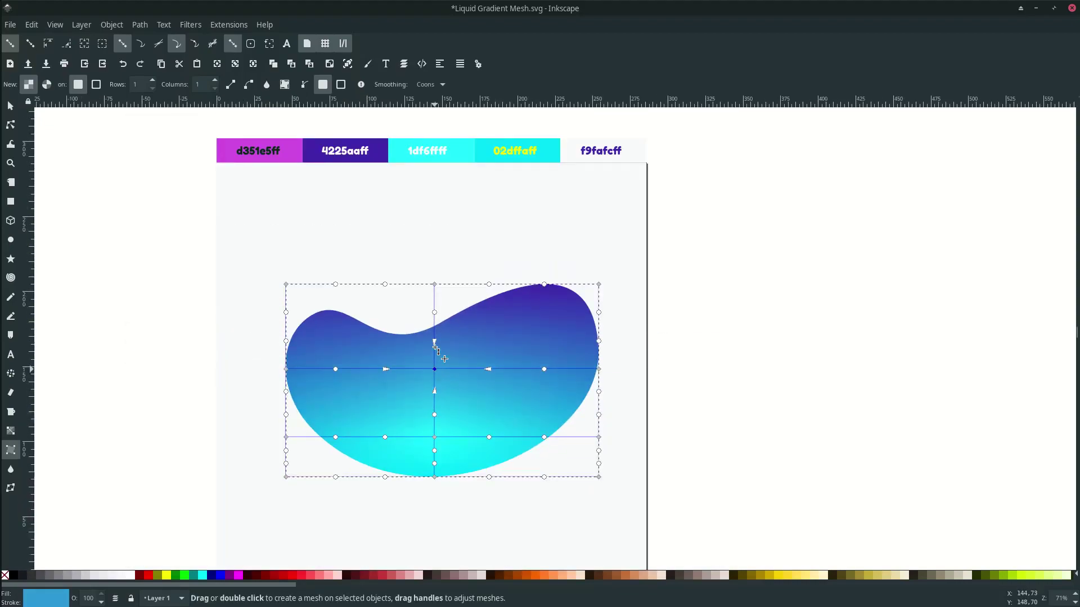
# Colour the upper centre mesh node with the magenta sampled from the d351e5ff swatch
pyautogui.press('d')
pyautogui.click(281, 149)
pyautogui.press('s')
pyautogui.scroll(-4, 662, 342)
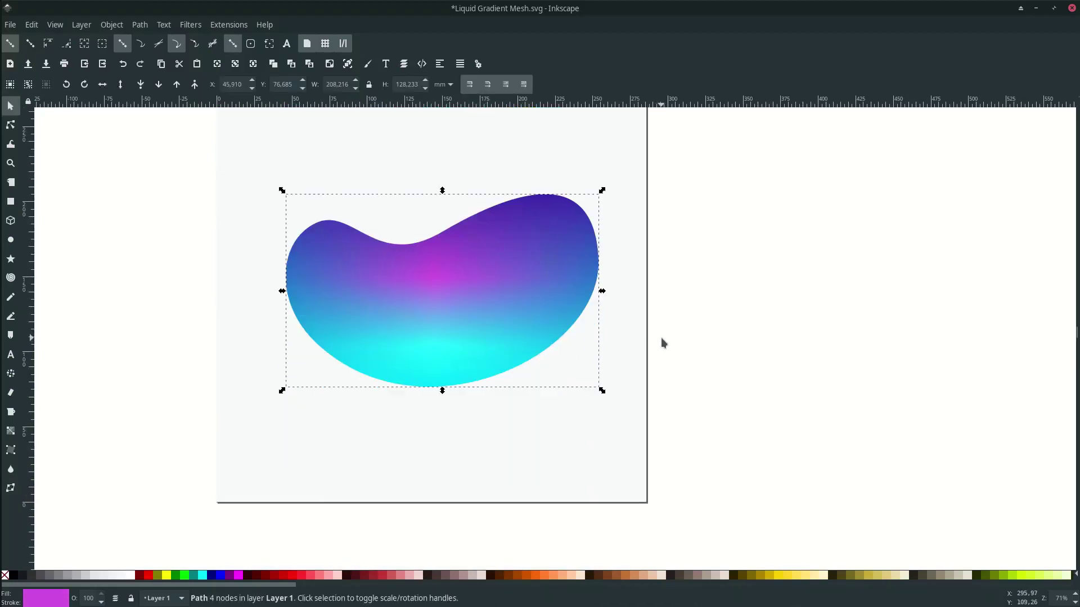
pyautogui.scroll(3, 442, 348)
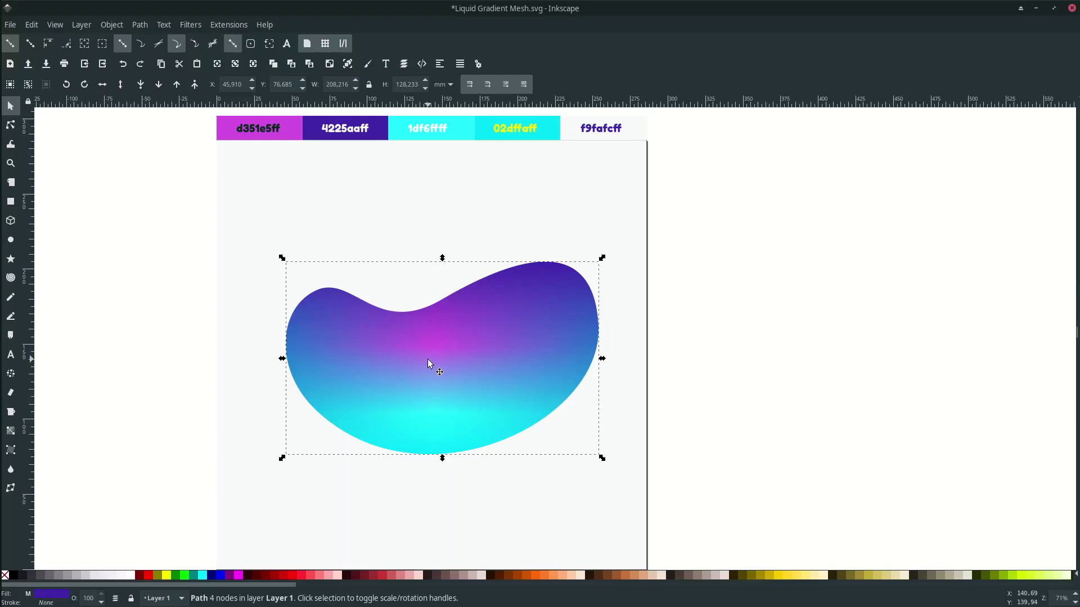
# Move the mesh's upper-left corner out to the page's left border and the upper-right corner just beyond the right border
pyautogui.press('n')
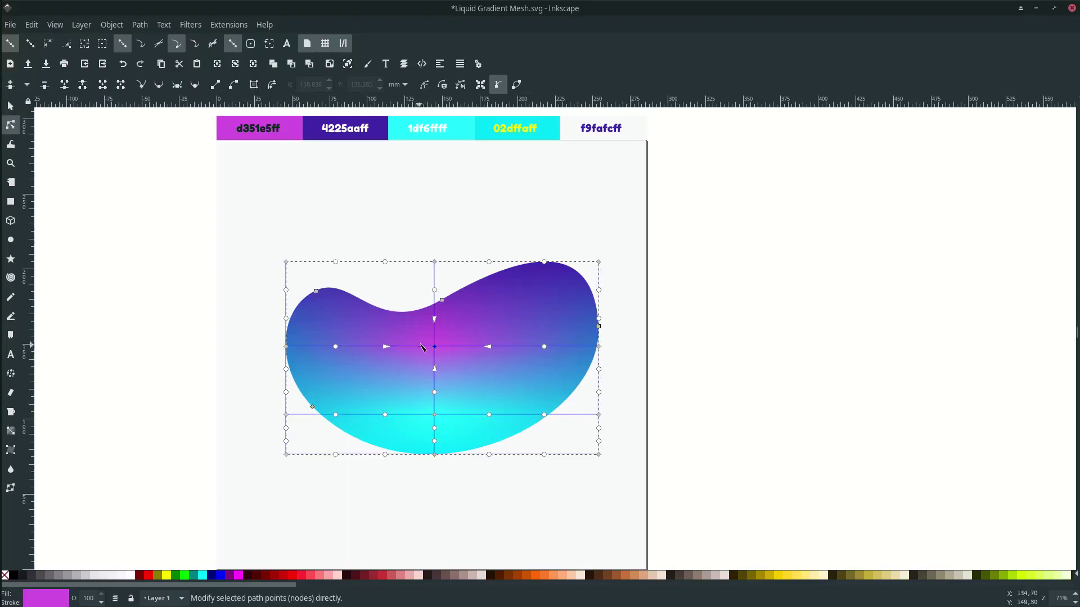
pyautogui.click(287, 262)
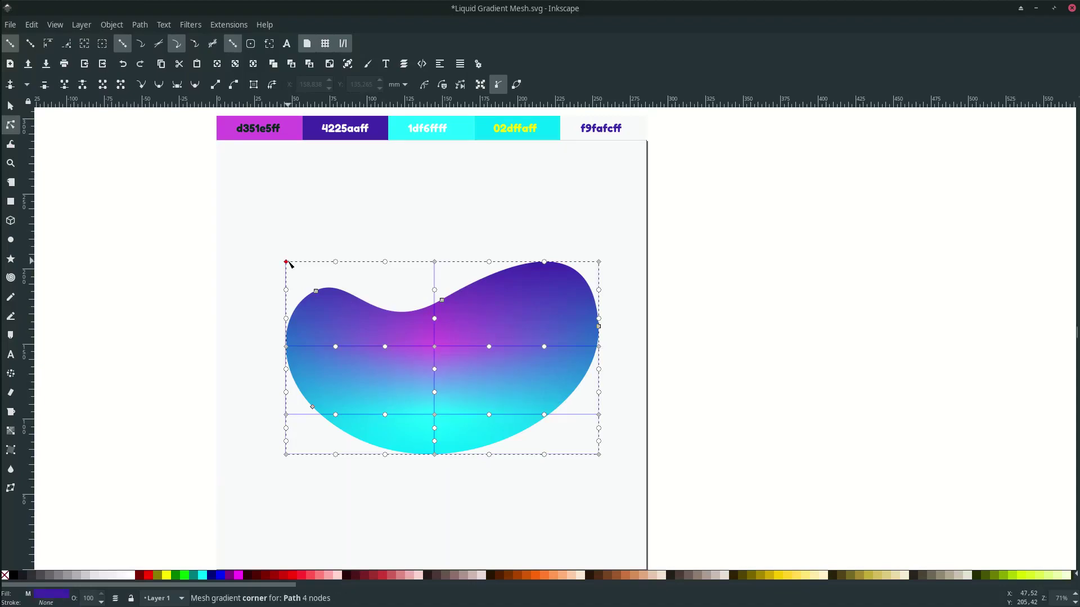
pyautogui.moveTo(262, 247); pyautogui.dragTo(217, 209)
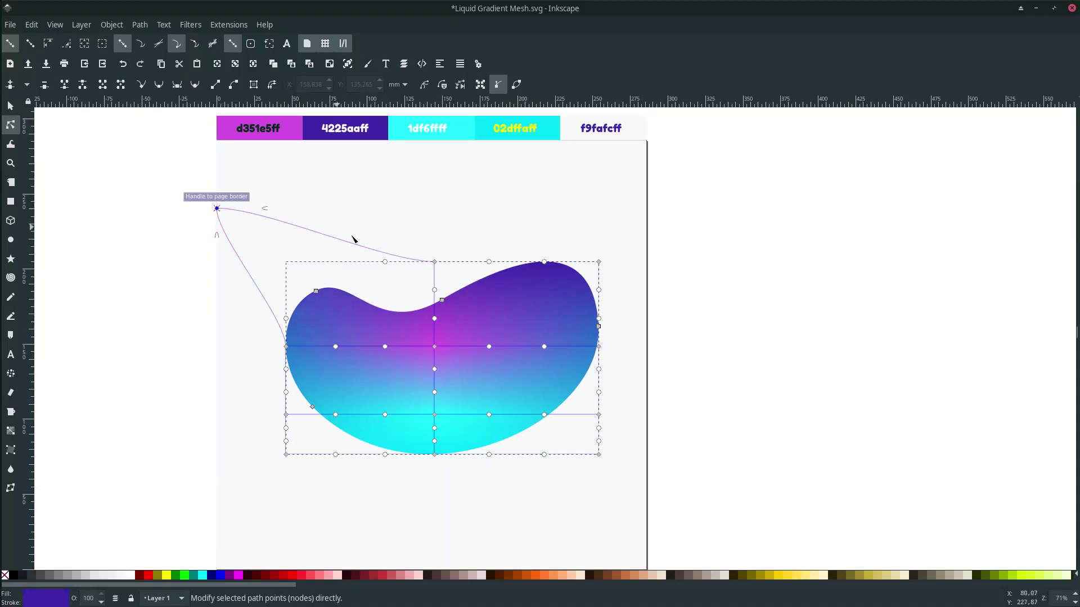
pyautogui.click(600, 265)
pyautogui.click(568, 290)
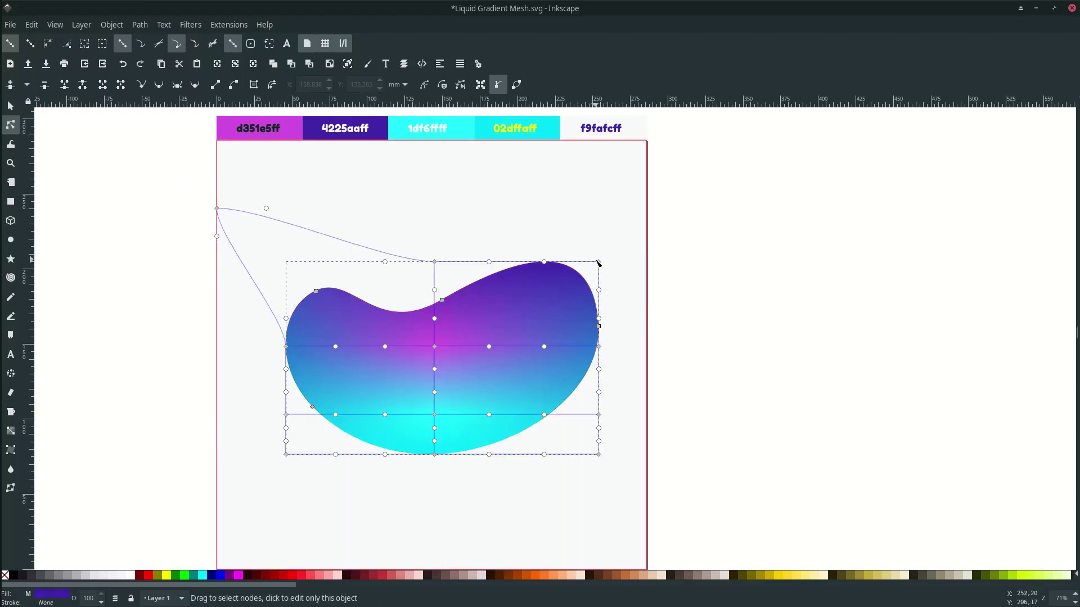
pyautogui.moveTo(599, 262); pyautogui.dragTo(673, 204)
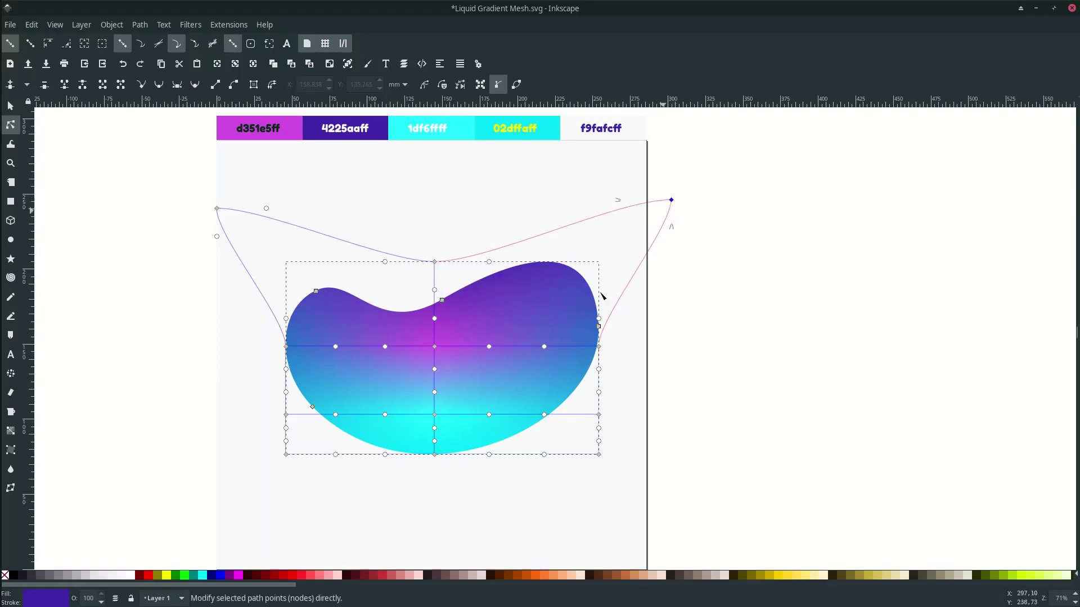
# Move both lower mesh corners diagonally outward past the page's sides and lower the bottom middle node below the bean
pyautogui.click(598, 455)
pyautogui.moveTo(673, 508); pyautogui.dragTo(681, 516)
pyautogui.click(286, 454)
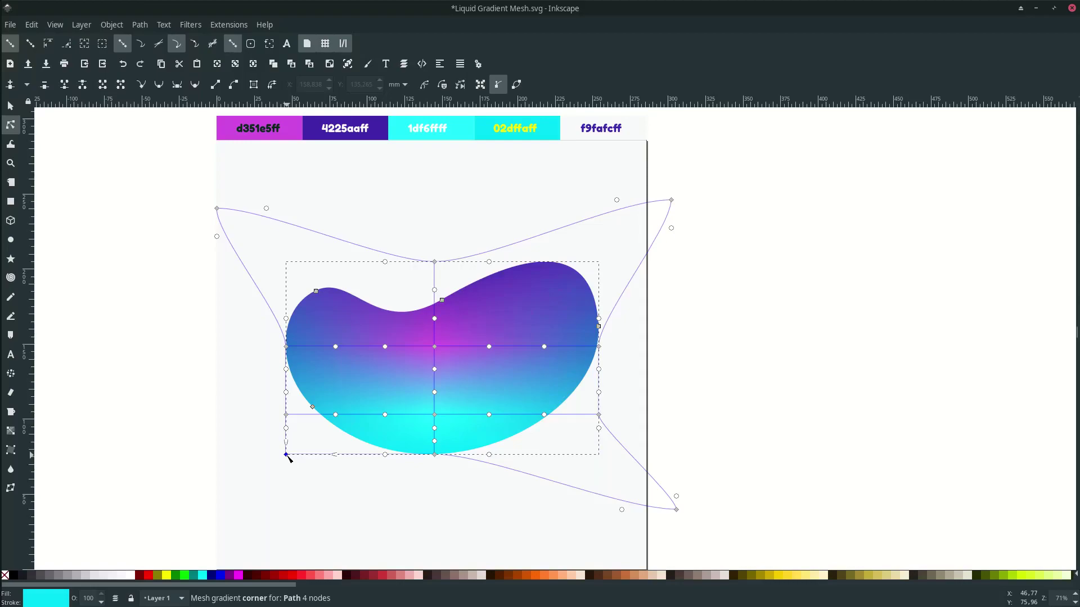
pyautogui.moveTo(203, 543); pyautogui.dragTo(191, 548)
pyautogui.click(435, 455)
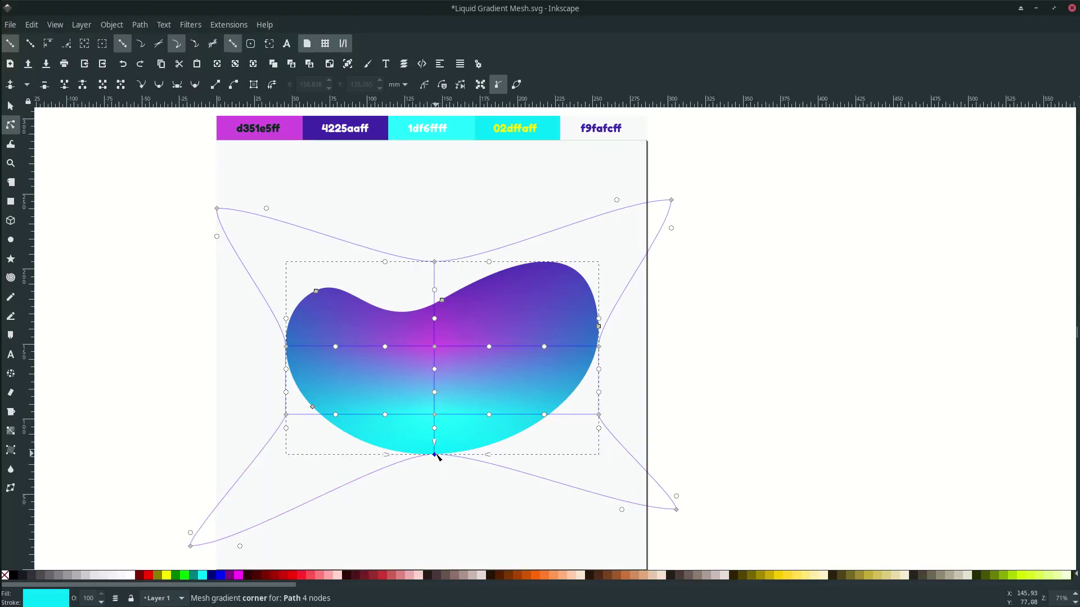
pyautogui.moveTo(437, 456); pyautogui.dragTo(436, 494)
# Pull the magenta centre node's left and right handles outward and upward so the upper mesh line curves
pyautogui.click(435, 347)
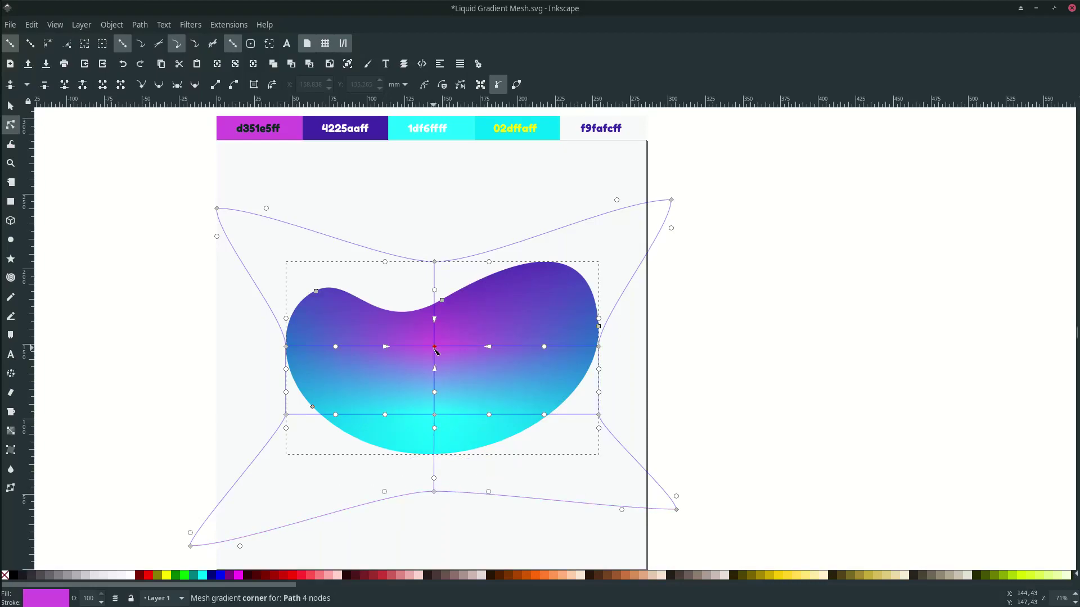
pyautogui.click(488, 347)
pyautogui.moveTo(559, 316); pyautogui.dragTo(571, 310)
pyautogui.click(386, 347)
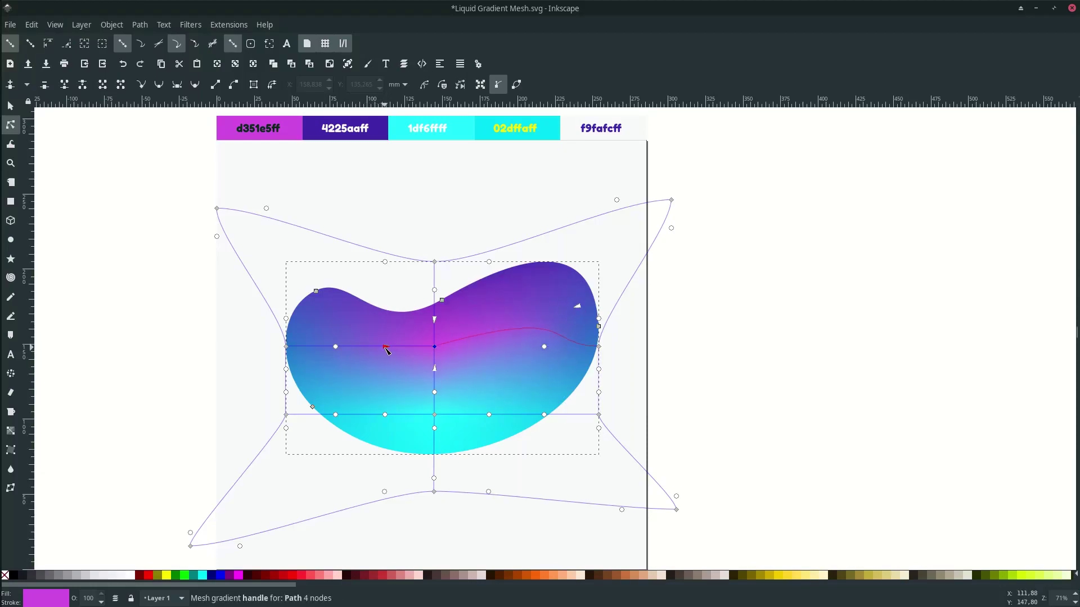
# Raise the cyan centre node slightly, extend its left and right handles outward and upward, and deselect the bean
pyautogui.click(434, 415)
pyautogui.moveTo(435, 411); pyautogui.dragTo(534, 378)
pyautogui.click(386, 411)
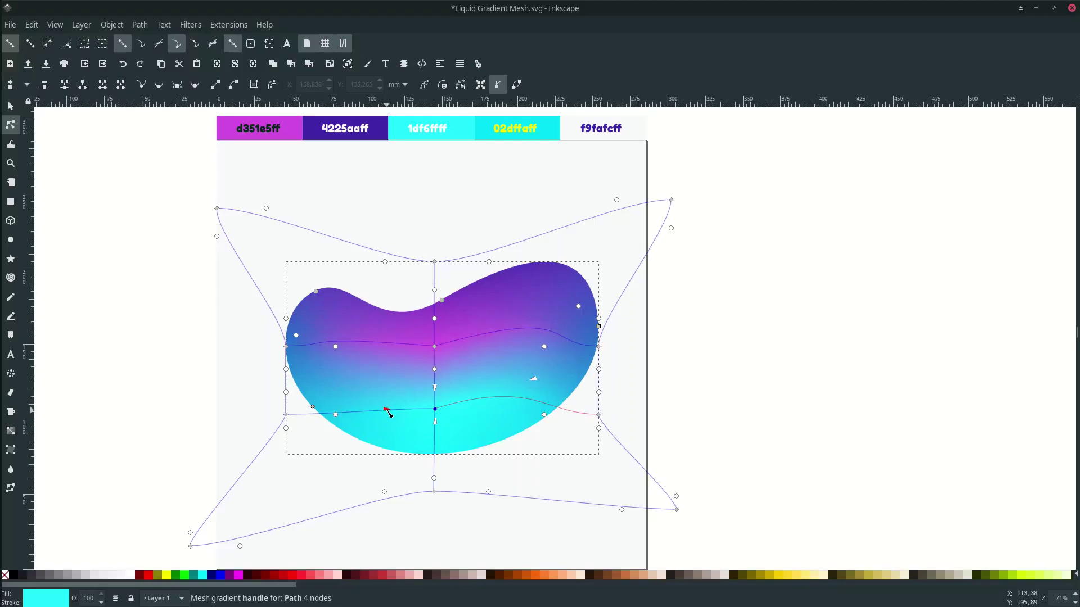
pyautogui.moveTo(367, 406); pyautogui.dragTo(330, 400)
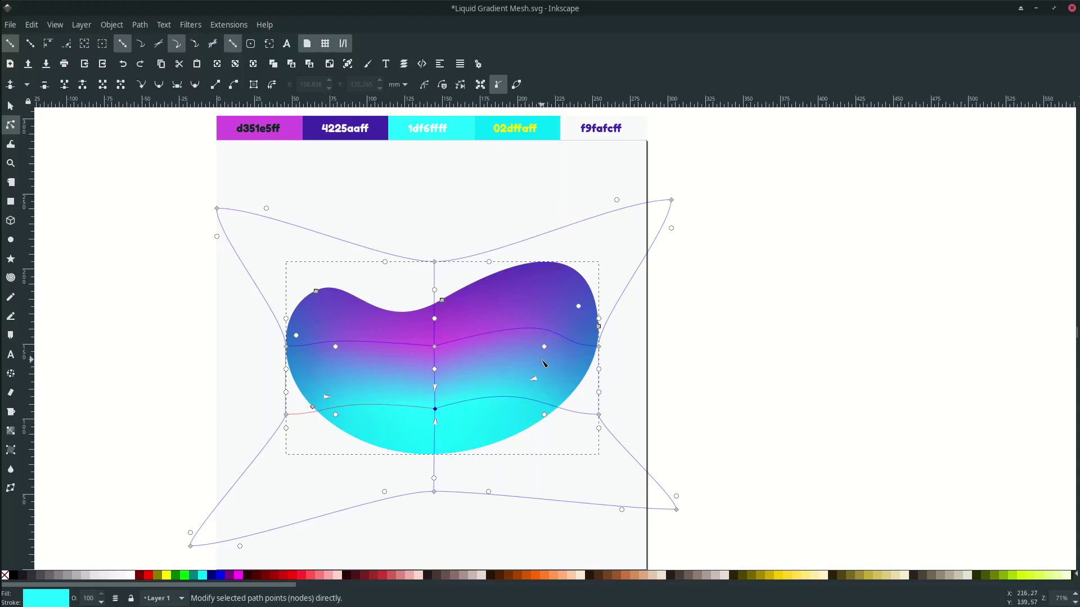
pyautogui.press('s')
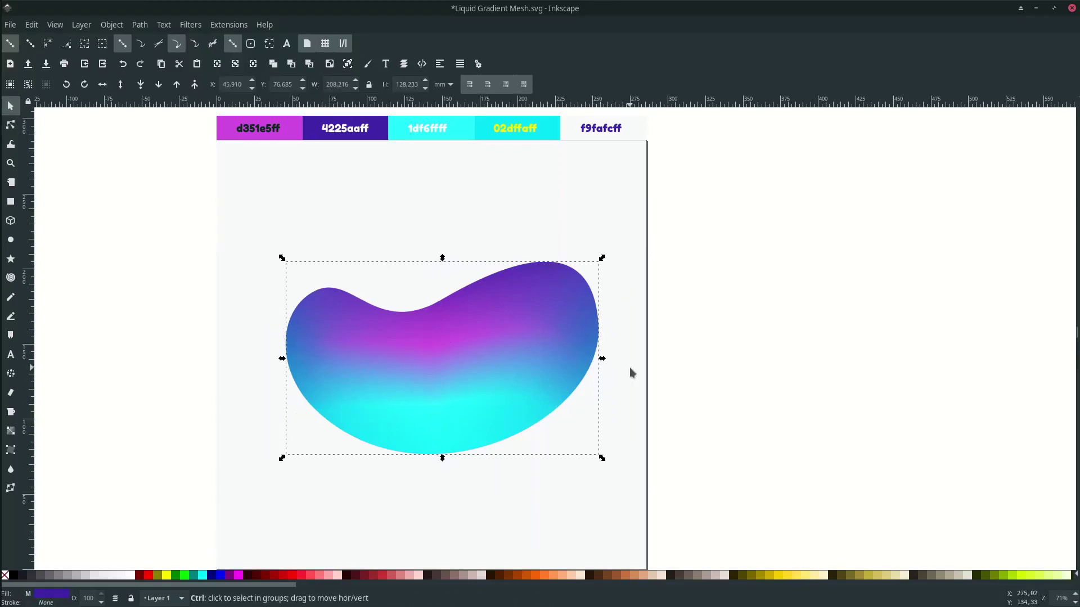
pyautogui.scroll(-2, 629, 366)
pyautogui.click(636, 370)
pyautogui.scroll(2, 636, 370)
pyautogui.scroll(1, 636, 370)
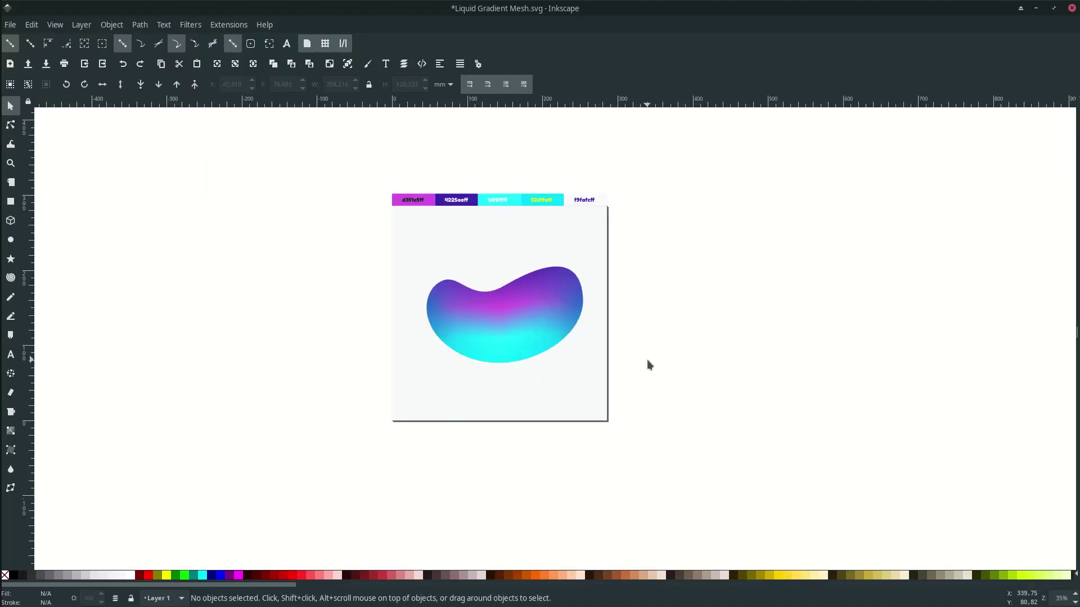
# Move the upper mesh line's right end node to the page border and its left end node outward from the bean
pyautogui.click(552, 311)
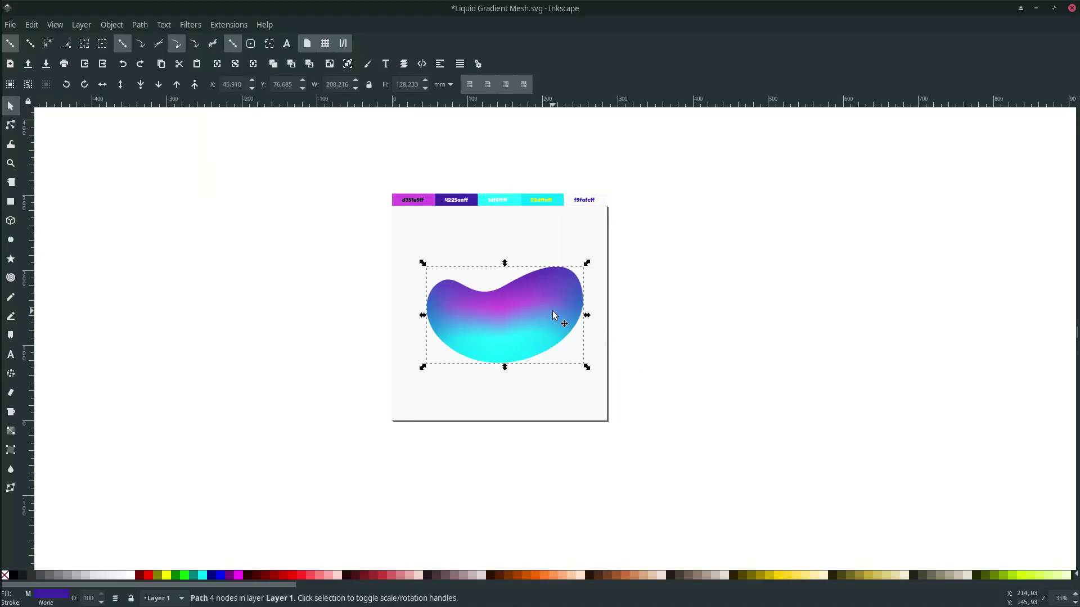
pyautogui.scroll(2, 553, 313)
pyautogui.press('n')
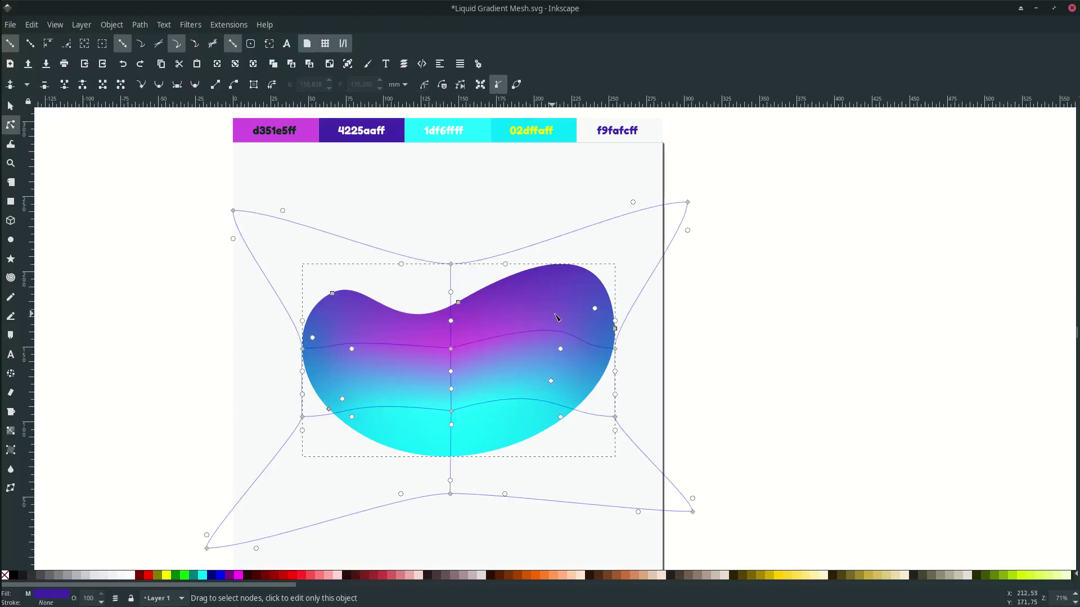
pyautogui.click(615, 350)
pyautogui.moveTo(665, 357)
pyautogui.mouseDown()
pyautogui.moveTo(706, 361)
pyautogui.moveTo(664, 356)
pyautogui.mouseUp()
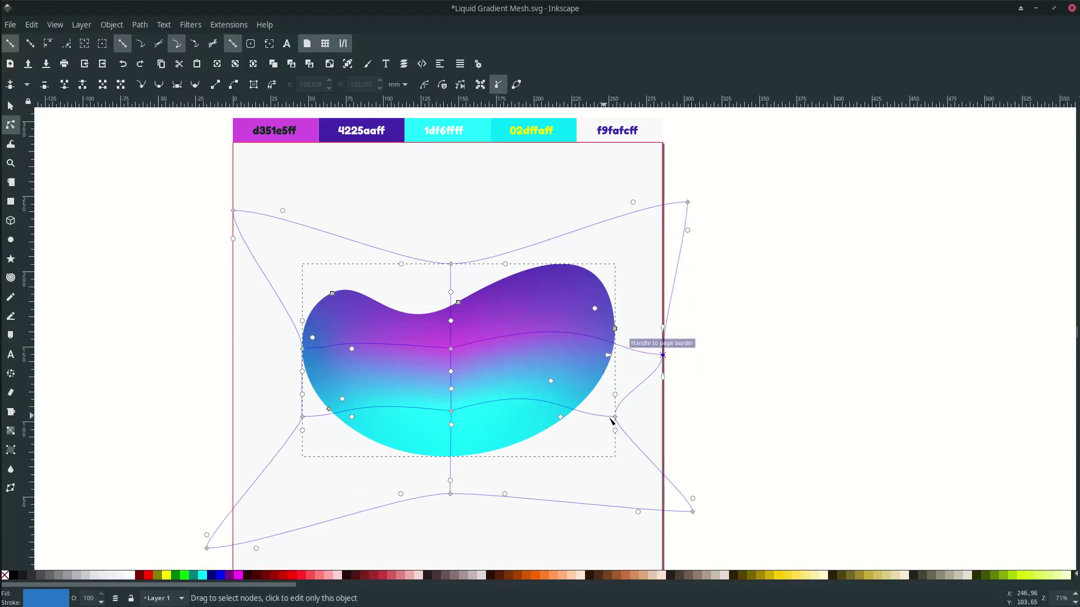
pyautogui.click(303, 349)
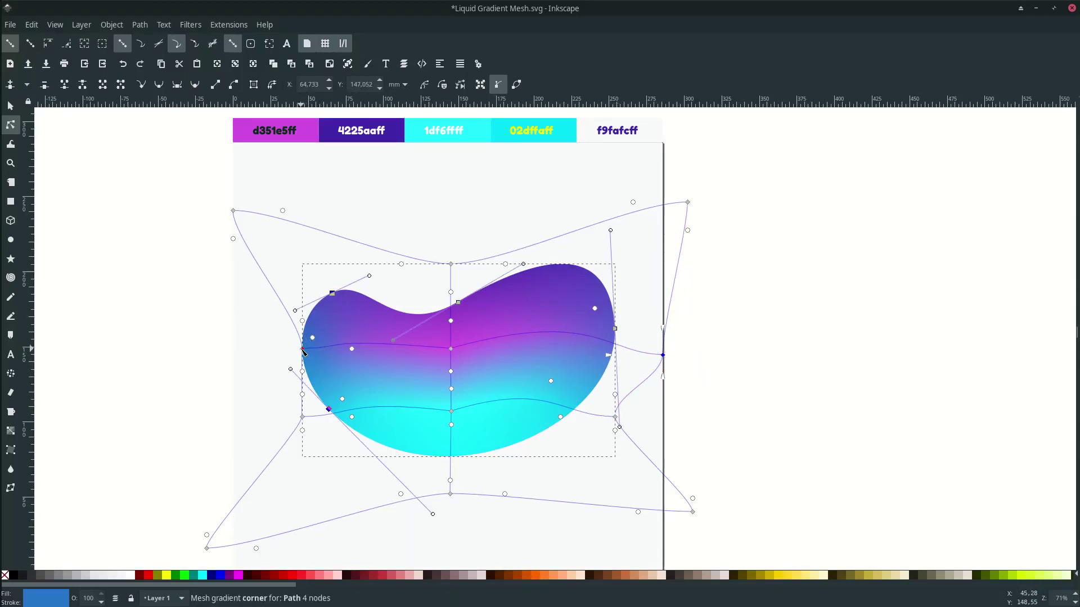
pyautogui.moveTo(303, 351); pyautogui.dragTo(255, 353)
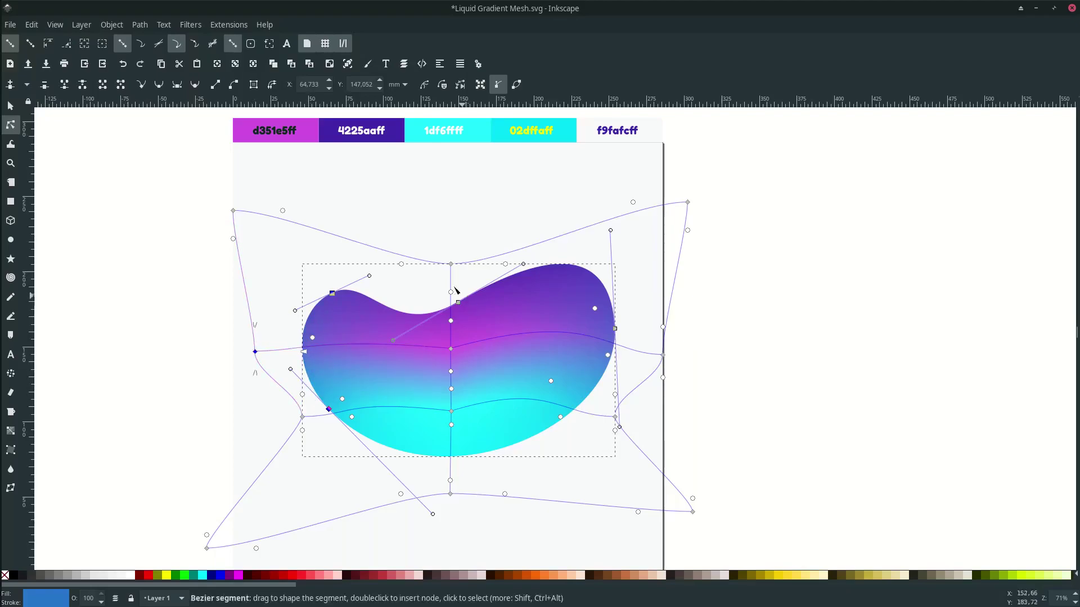
# Raise the mesh's top middle node and pull the magenta centre node's lower handle down-left and right handle outward
pyautogui.click(450, 264)
pyautogui.moveTo(450, 264); pyautogui.dragTo(450, 219)
pyautogui.moveTo(451, 371); pyautogui.dragTo(432, 391)
pyautogui.moveTo(596, 310); pyautogui.dragTo(619, 308)
pyautogui.scroll(-2, 640, 348)
pyautogui.click(731, 328)
pyautogui.scroll(2, 632, 364)
# Bend the cyan centre node's upper handle up and right, and move both end nodes of the lower mesh line inward
pyautogui.click(535, 382)
pyautogui.click(460, 395)
pyautogui.moveTo(460, 408); pyautogui.dragTo(482, 368)
pyautogui.moveTo(623, 402); pyautogui.dragTo(612, 387)
pyautogui.moveTo(311, 401)
pyautogui.mouseDown()
pyautogui.moveTo(320, 391)
pyautogui.moveTo(327, 399)
pyautogui.mouseUp()
# Pull the mesh's lower-left and upper-left corners inward, close to the bean's outline
pyautogui.click(215, 534)
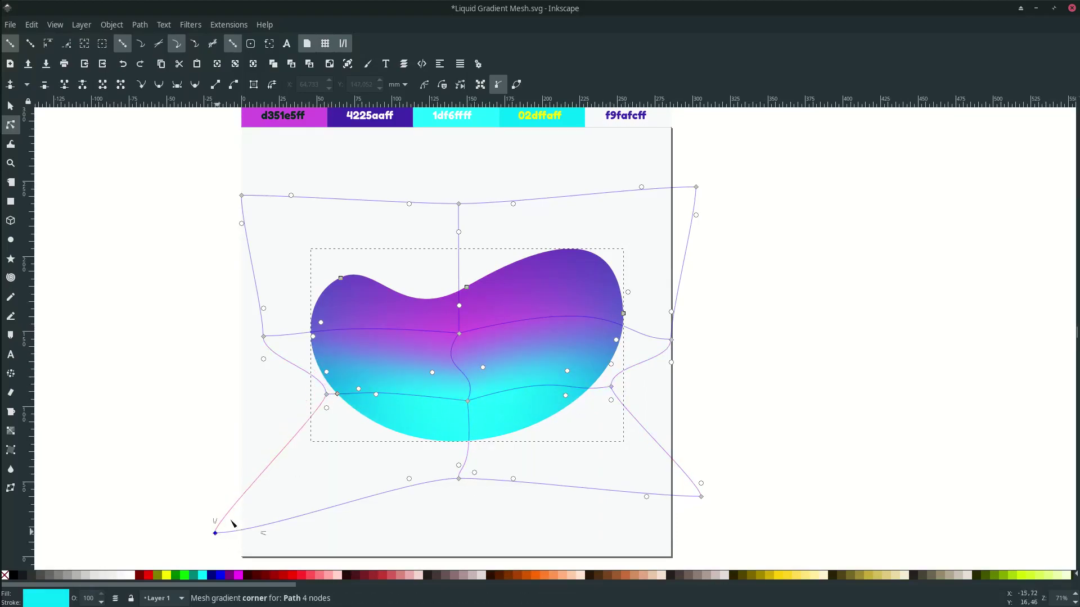
pyautogui.moveTo(217, 531); pyautogui.dragTo(337, 456)
pyautogui.moveTo(241, 196); pyautogui.dragTo(303, 249)
# Shift the mesh's top middle node up and left, and raise the upper line's right end node slightly along the page border
pyautogui.click(699, 192)
pyautogui.scroll(-3, 731, 275)
pyautogui.scroll(3, 694, 308)
pyautogui.click(686, 275)
pyautogui.click(691, 262)
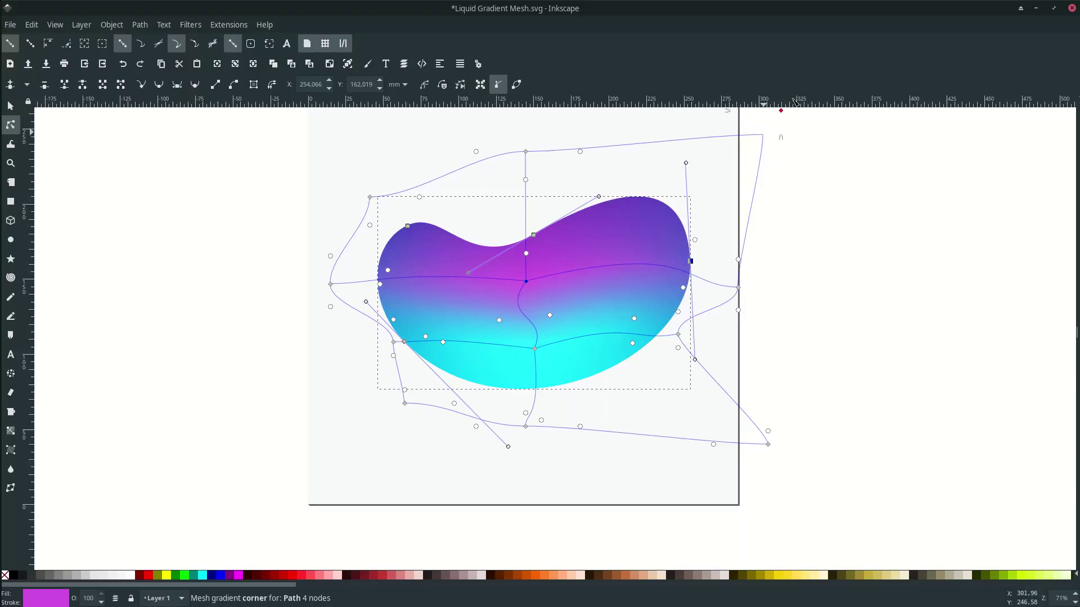
pyautogui.keyDown('ctrl'); pyautogui.scroll(-2, 685, 256); pyautogui.keyUp('ctrl')
pyautogui.keyDown('ctrl'); pyautogui.scroll(2, 686, 243); pyautogui.keyUp('ctrl')
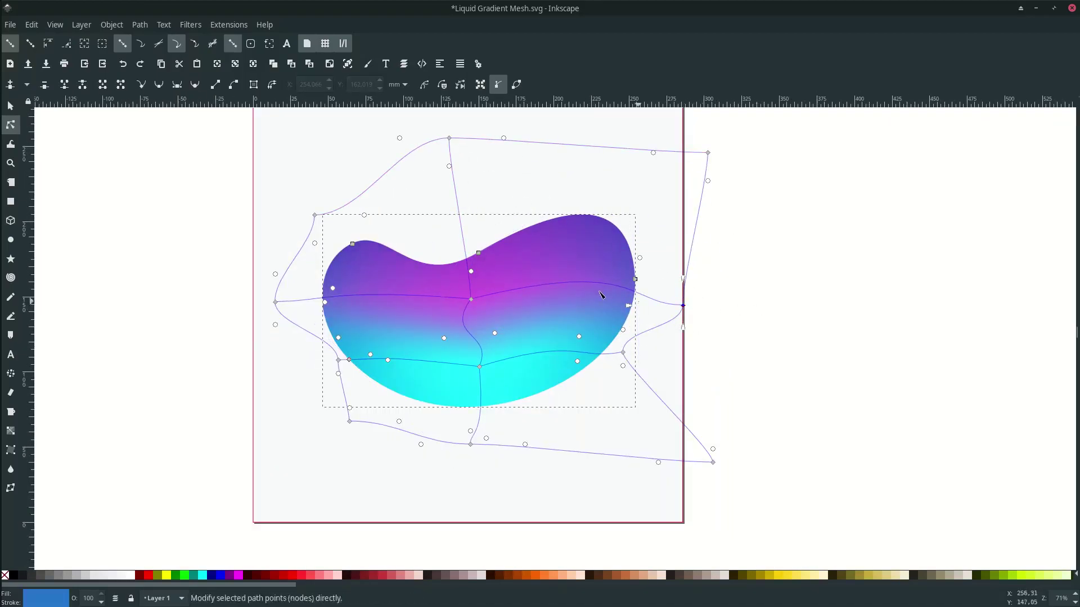
pyautogui.moveTo(683, 307)
pyautogui.mouseDown()
pyautogui.moveTo(701, 304)
pyautogui.moveTo(662, 276)
pyautogui.moveTo(683, 299)
pyautogui.mouseUp()
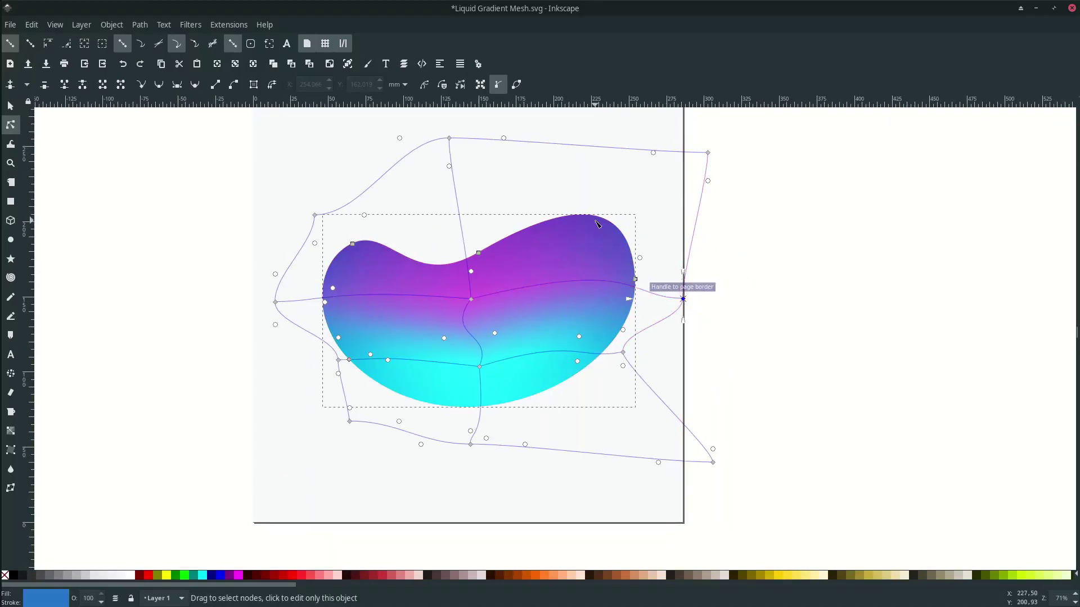
# Add a mesh row between the top edge and the magenta line, and a mesh column through the bean's right lobe
pyautogui.click(673, 322)
pyautogui.scroll(-1, 671, 326)
pyautogui.keyDown('ctrl'); pyautogui.scroll(1, 571, 284); pyautogui.keyUp('ctrl')
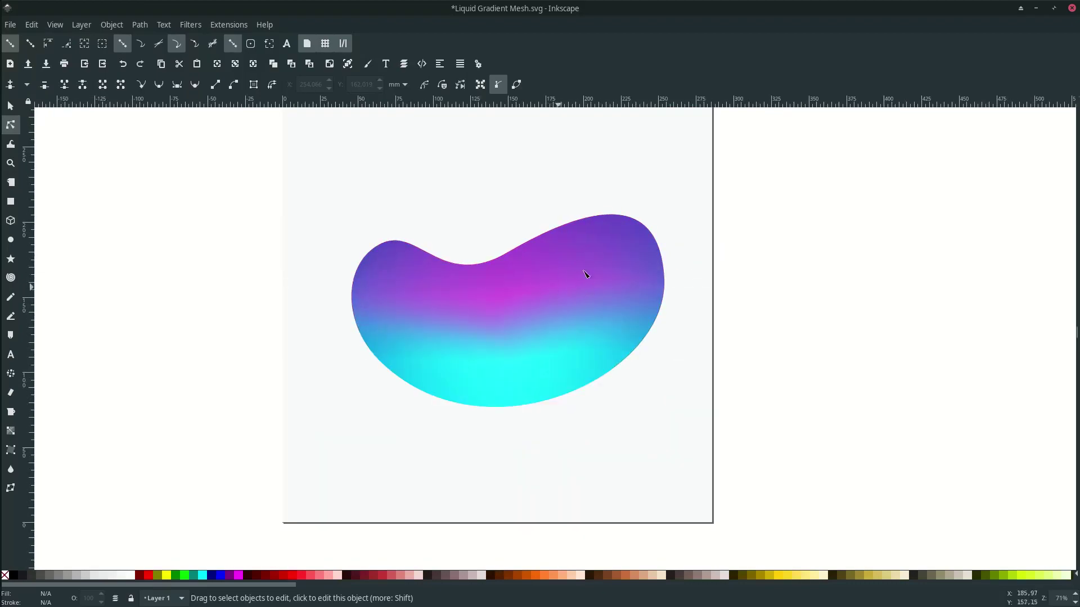
pyautogui.click(639, 237)
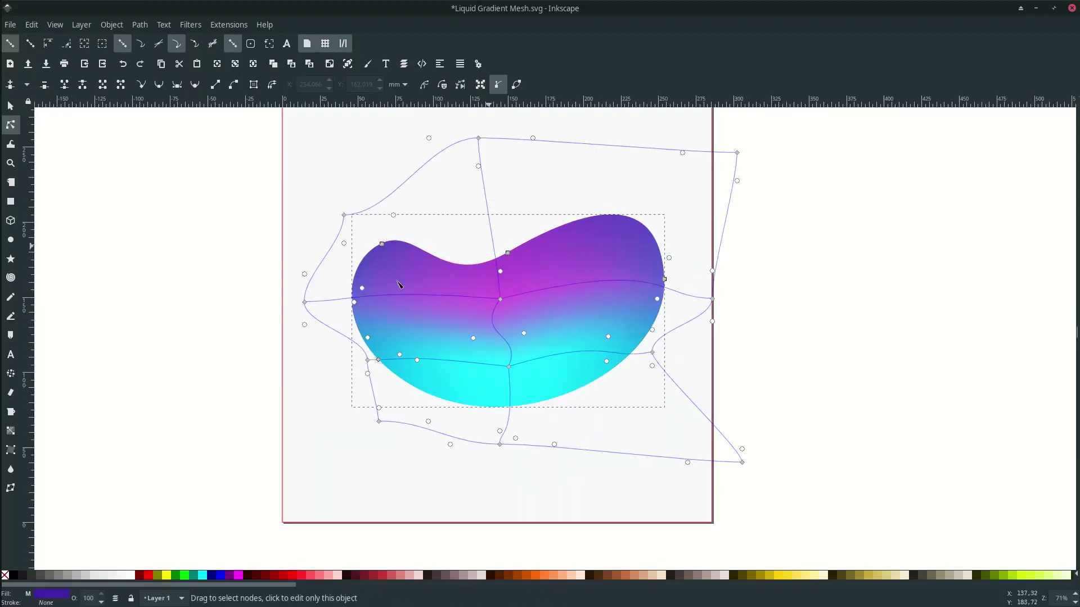
pyautogui.click(13, 451)
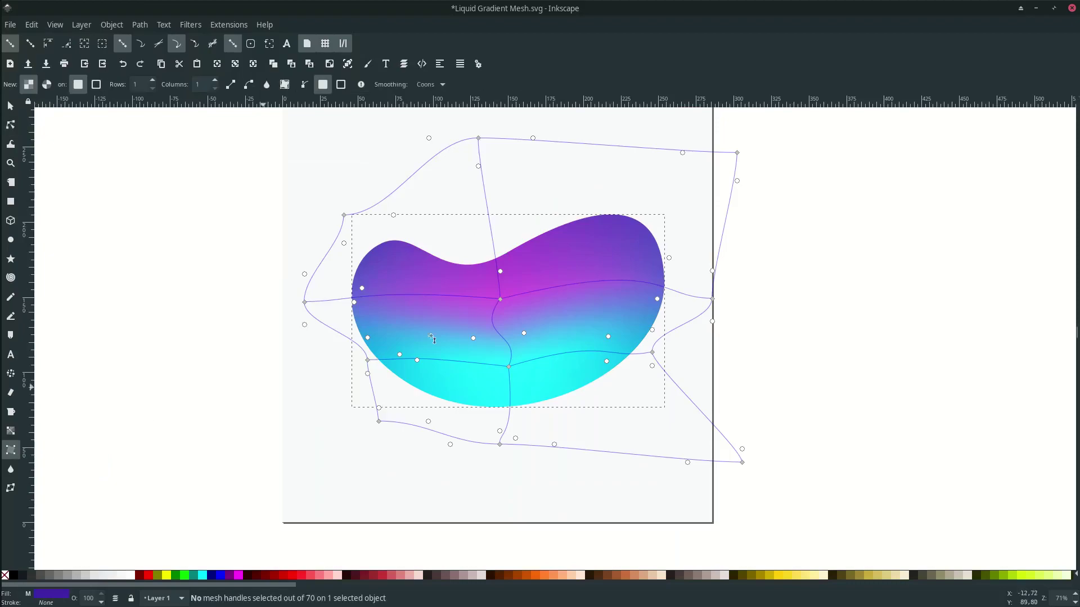
pyautogui.doubleClick(722, 238)
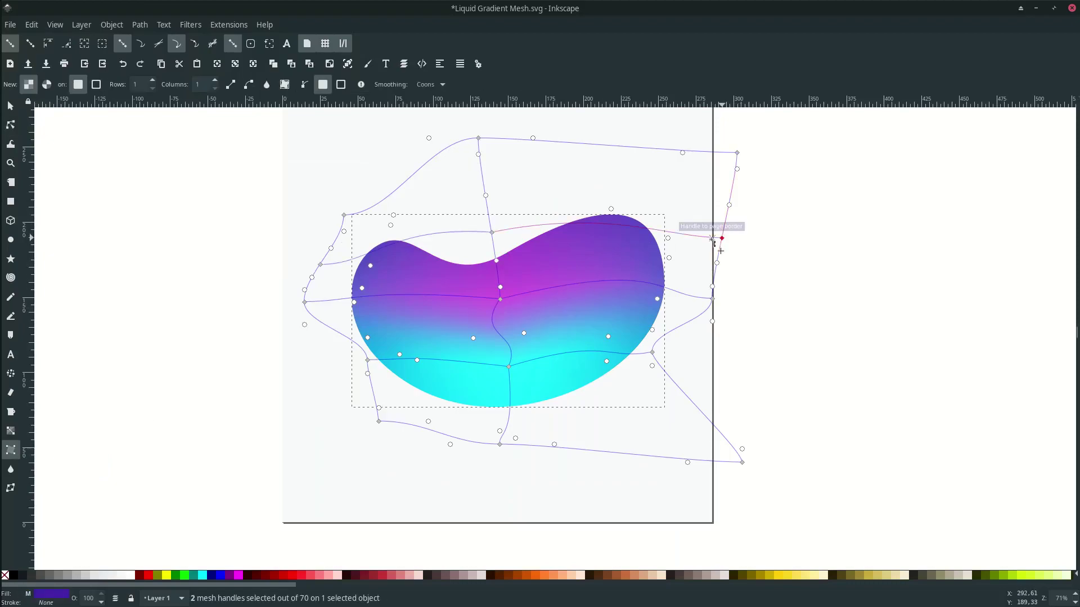
pyautogui.doubleClick(616, 227)
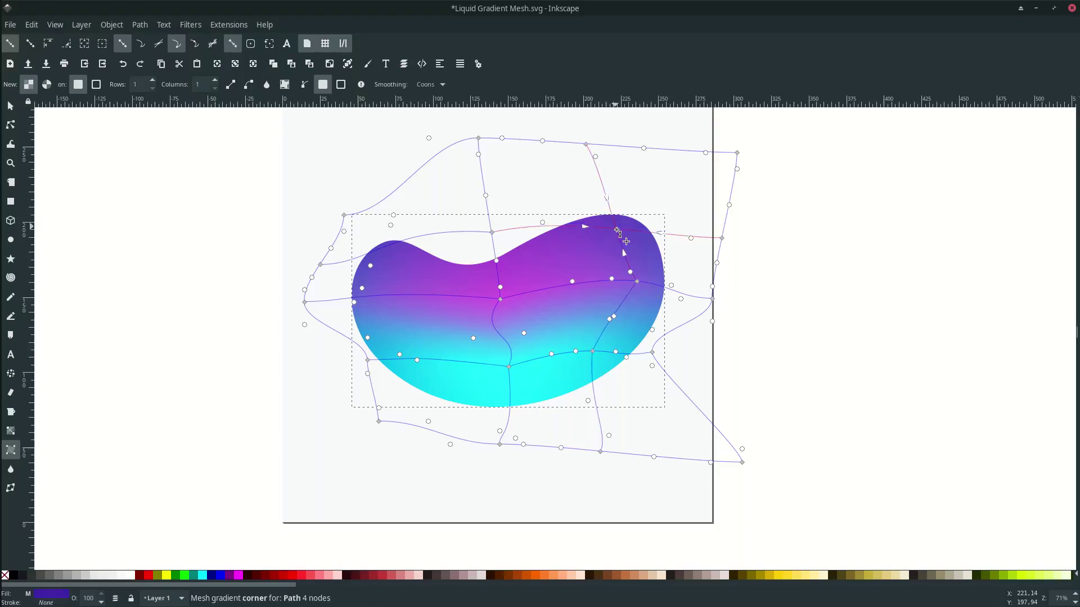
# Colour the new mesh node in the right lobe with the magenta swatch d351e5ff
pyautogui.press('-')
pyautogui.press('d')
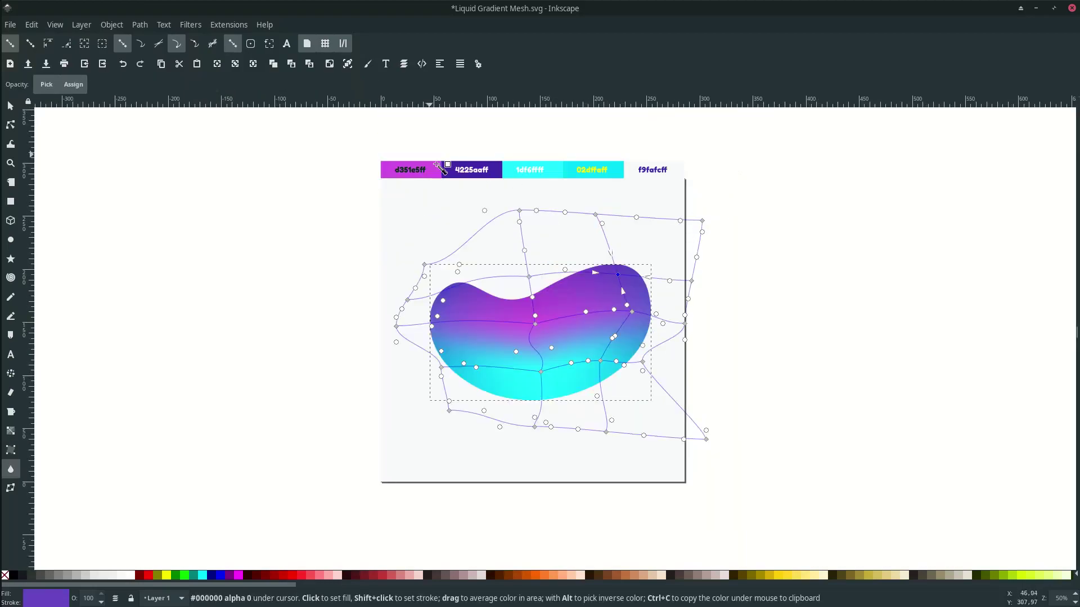
pyautogui.click(438, 168)
pyautogui.press('s')
pyautogui.press('1')
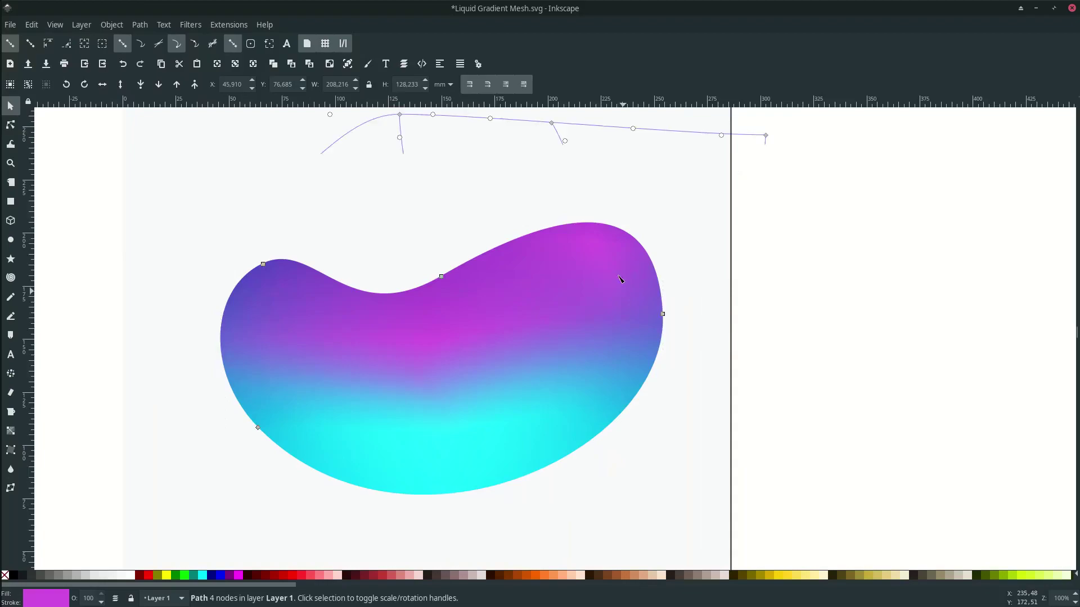
# Lower the right lobe's magenta node slightly and stretch its handles outward to spread the colour
pyautogui.press('n')
pyautogui.moveTo(597, 244)
pyautogui.mouseDown()
pyautogui.moveTo(585, 218)
pyautogui.moveTo(599, 259)
pyautogui.mouseUp()
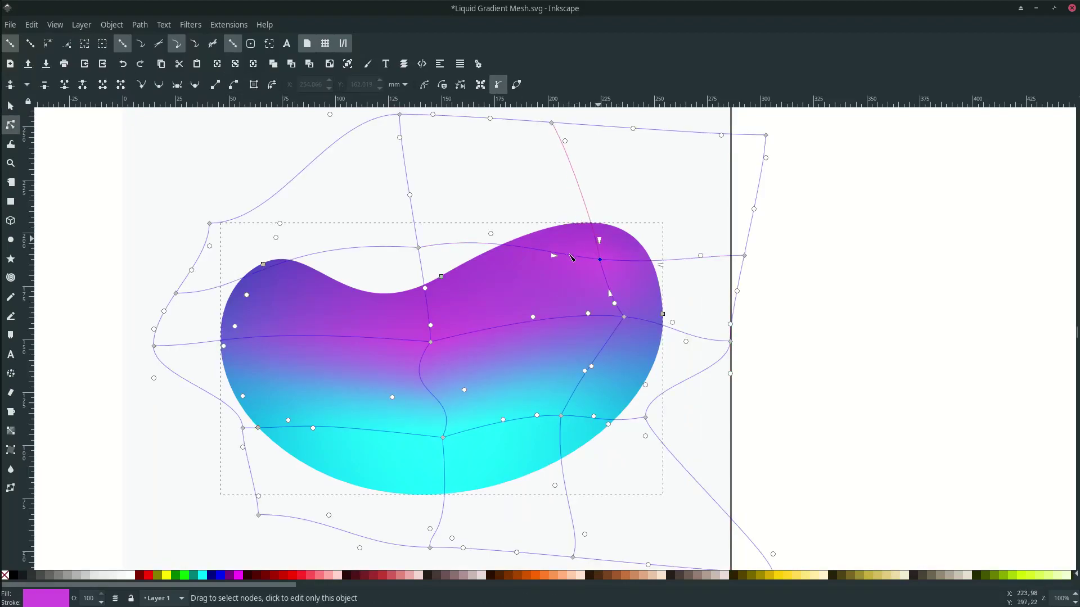
pyautogui.scroll(-4, 515, 302)
pyautogui.scroll(3, 516, 302)
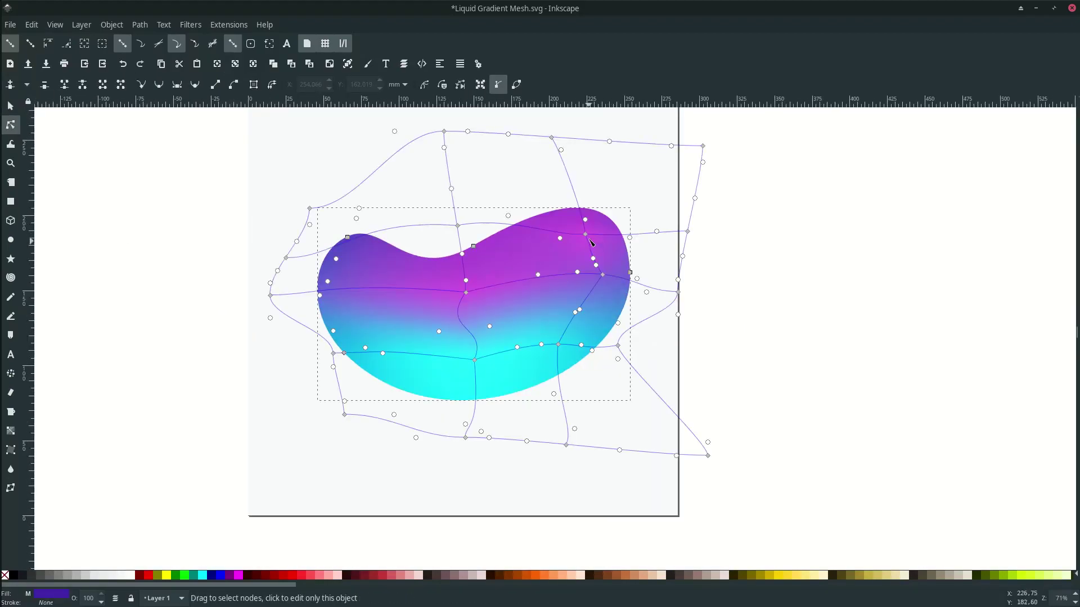
pyautogui.moveTo(585, 221); pyautogui.dragTo(577, 196)
pyautogui.moveTo(593, 257); pyautogui.dragTo(600, 275)
pyautogui.click(636, 221)
pyautogui.click(609, 259)
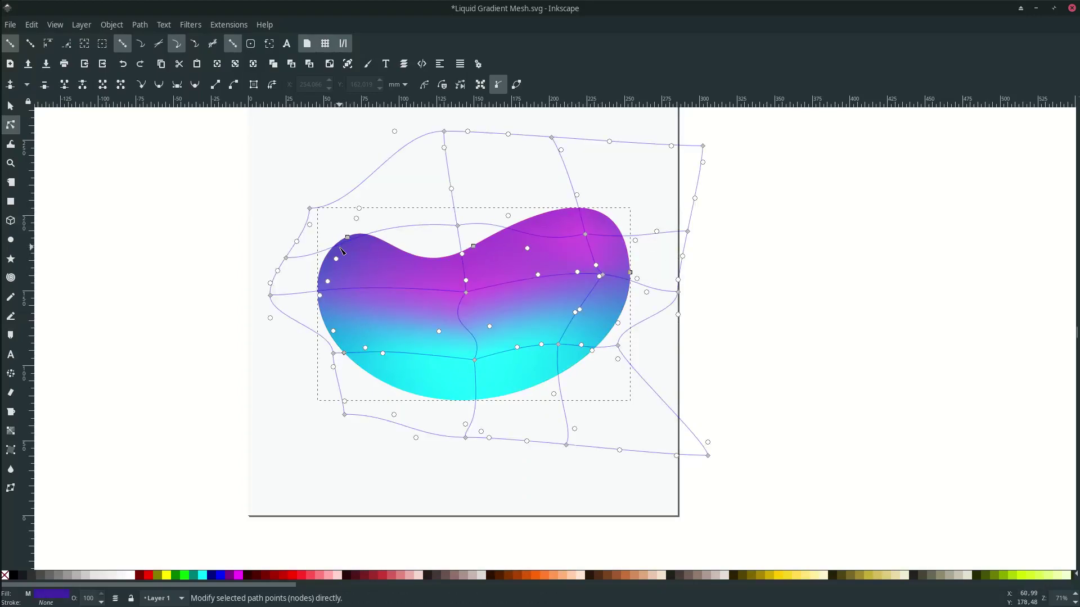
# Add a mesh column running through the bean's left lobe
pyautogui.click(10, 449)
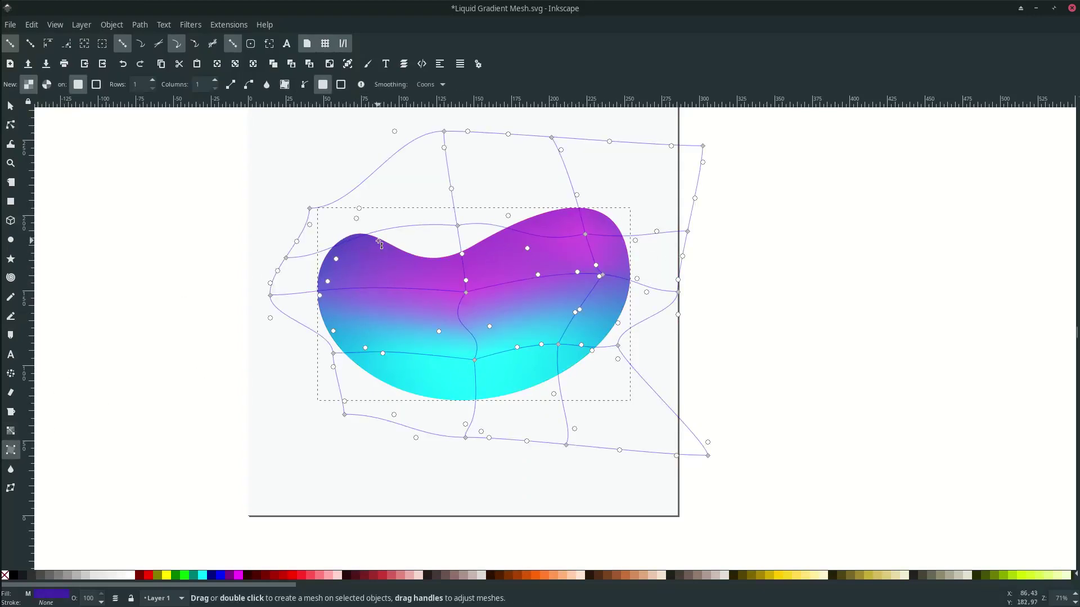
pyautogui.click(355, 239)
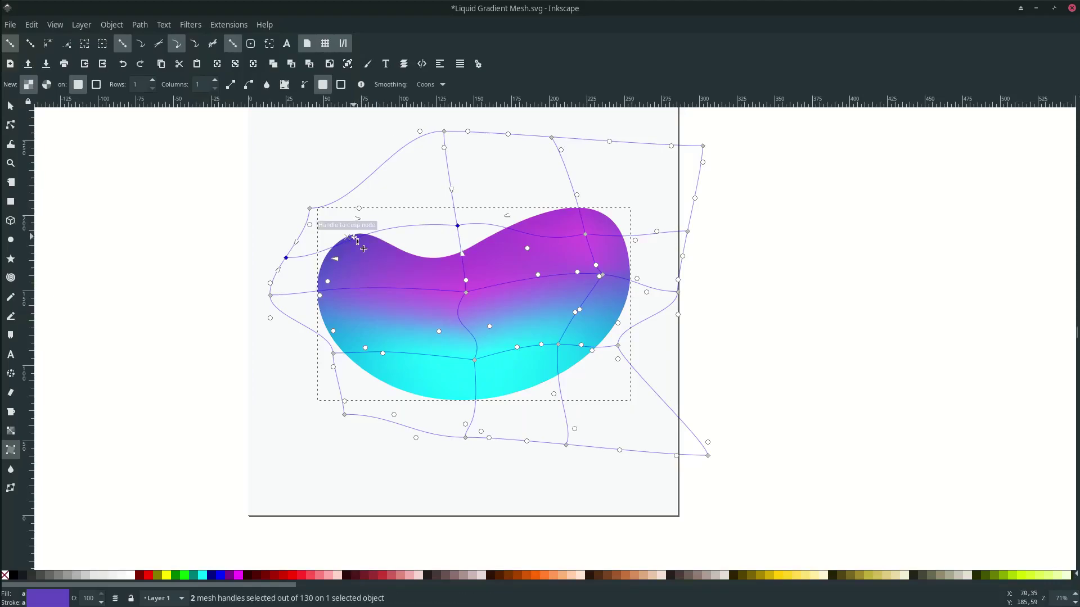
pyautogui.scroll(6, 352, 243)
pyautogui.scroll(-4, 351, 364)
pyautogui.scroll(2, 354, 293)
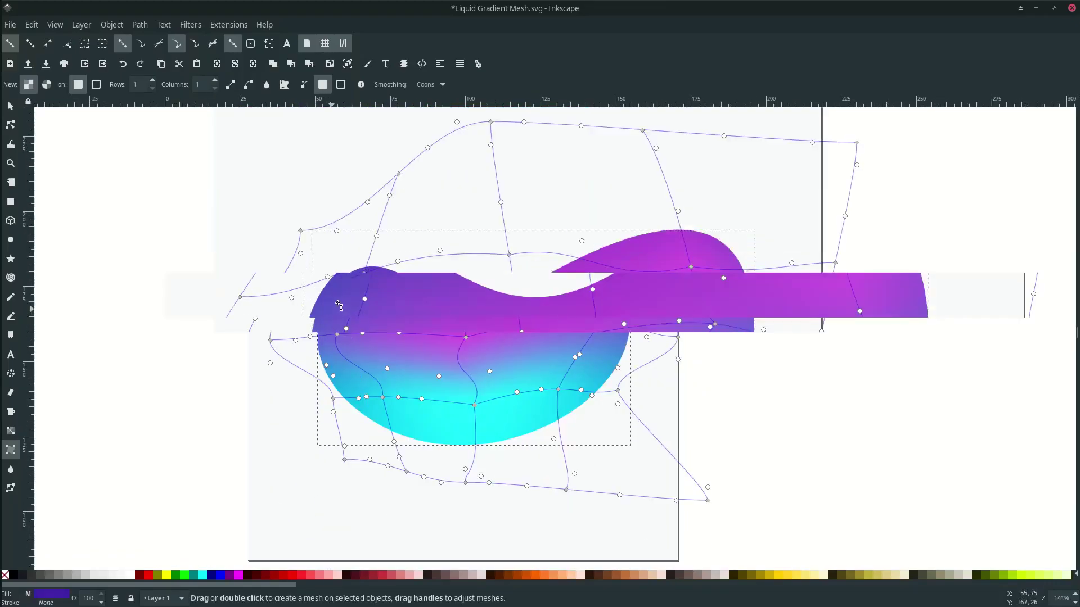
# Colour the new upper mesh node in the left lobe with the magenta swatch d351e5ff
pyautogui.click(378, 258)
pyautogui.click(373, 274)
pyautogui.scroll(-1, 374, 277)
pyautogui.scroll(-1, 371, 273)
pyautogui.scroll(1, 369, 259)
pyautogui.press('d')
pyautogui.click(347, 166)
pyautogui.scroll(-3, 350, 174)
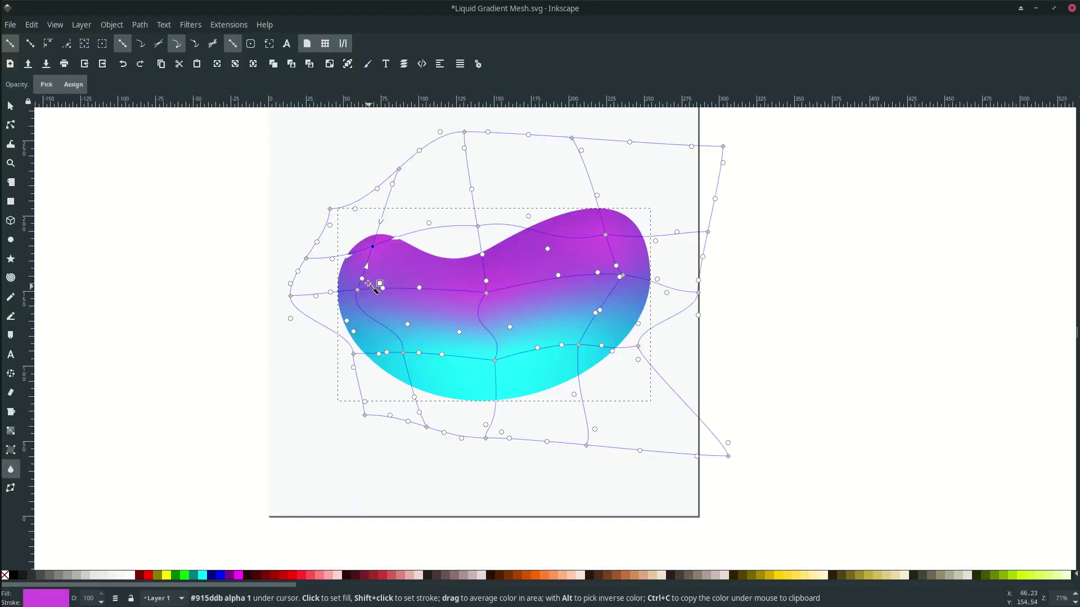
# Lower the left lobe's magenta node slightly and bend its upper handle to the left
pyautogui.press('n')
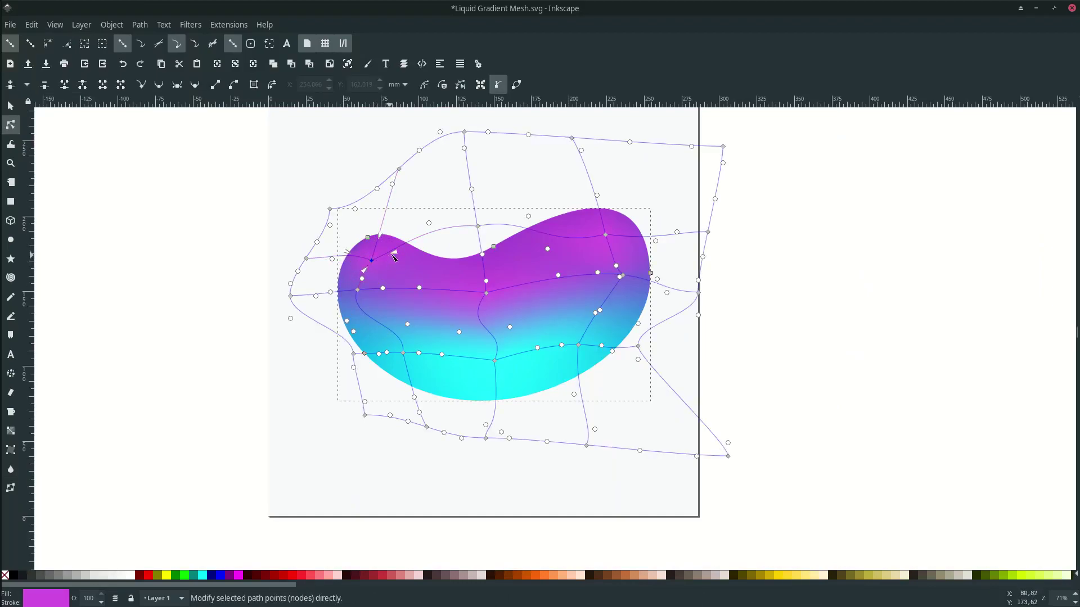
pyautogui.moveTo(379, 235); pyautogui.dragTo(367, 238)
pyautogui.press('s')
pyautogui.click(699, 289)
# Spread the nodes of the lower cyan line: centre node down, right node outward, left node down and left
pyautogui.scroll(-2, 699, 288)
pyautogui.scroll(2, 612, 328)
pyautogui.doubleClick(612, 328)
pyautogui.press('Escape')
pyautogui.click(613, 330)
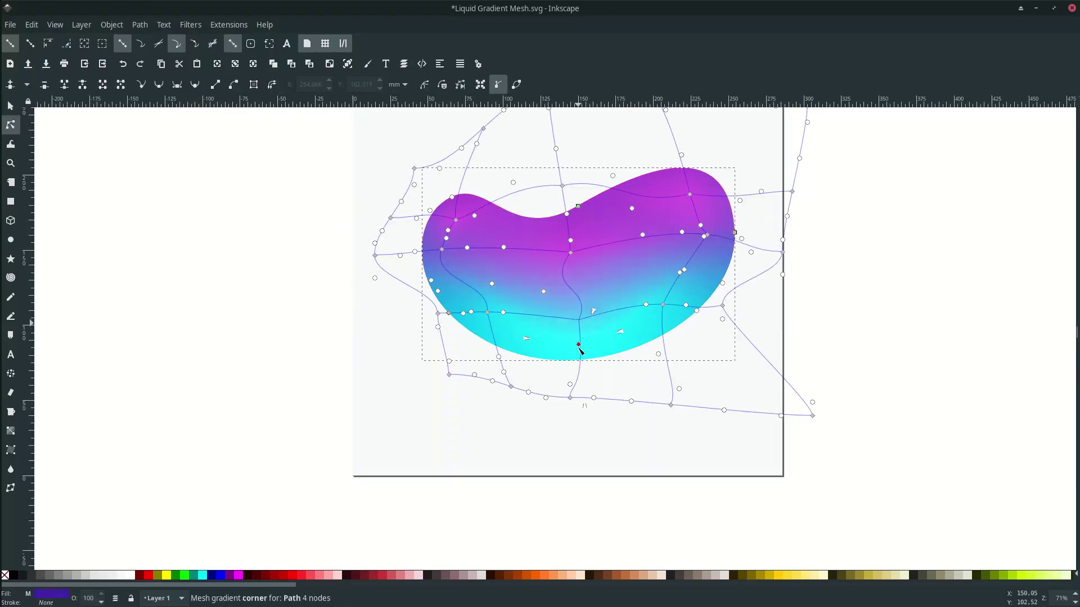
pyautogui.click(683, 307)
pyautogui.moveTo(486, 313); pyautogui.dragTo(476, 324)
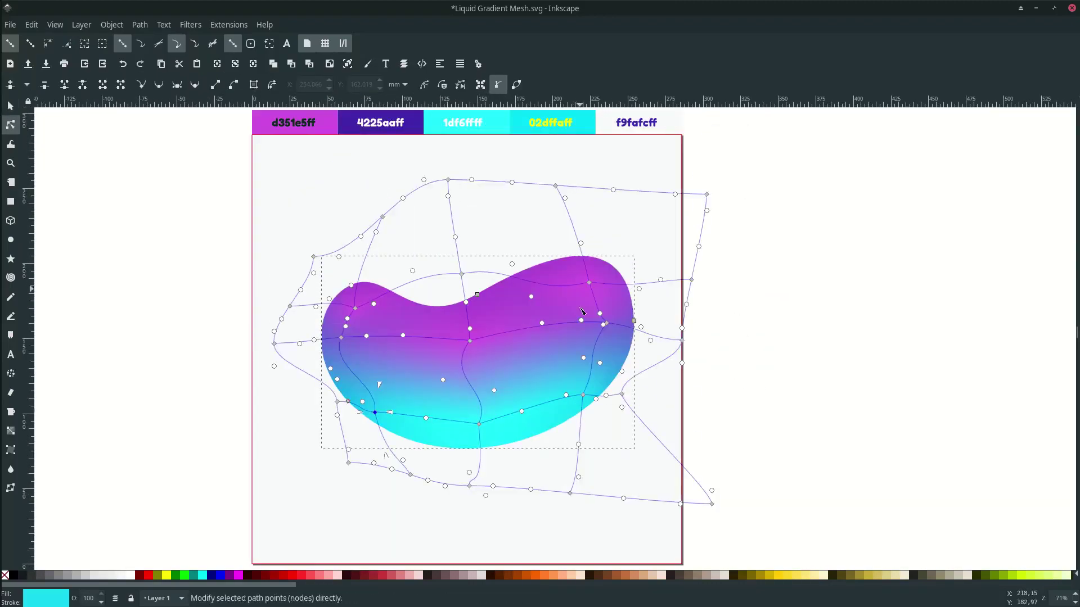
# Move the magenta nodes of both lobes up and outward, closer to the bean's outline
pyautogui.moveTo(589, 283); pyautogui.dragTo(619, 260)
pyautogui.moveTo(355, 308); pyautogui.dragTo(349, 295)
pyautogui.press('s')
pyautogui.scroll(-2, 492, 275)
pyautogui.click(599, 331)
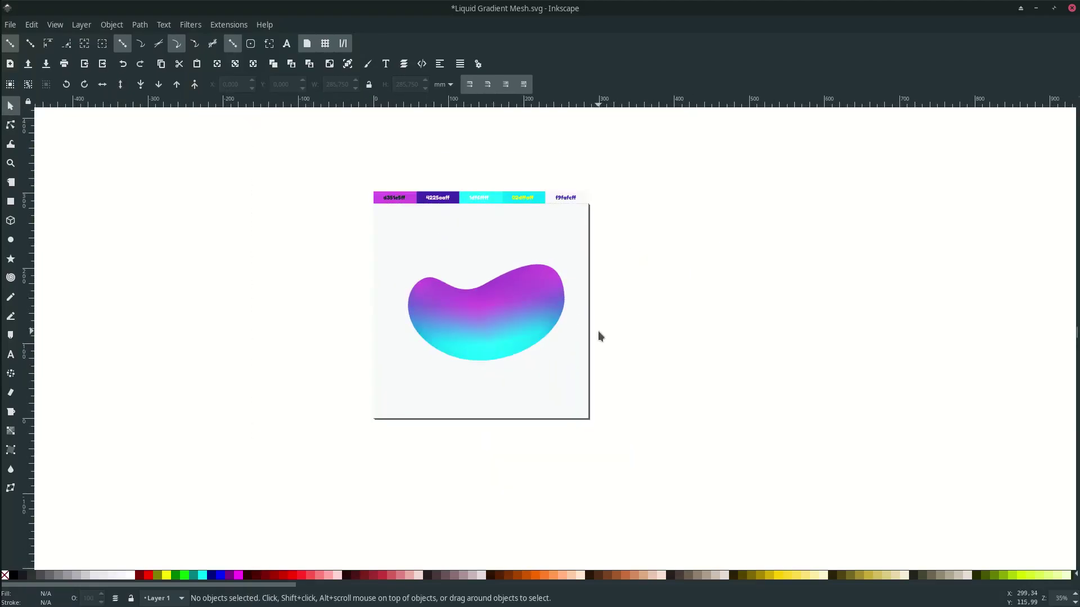
# Scale the bean down so it leaves more empty space around it on the page
pyautogui.scroll(-1, 596, 332)
pyautogui.scroll(1, 549, 348)
pyautogui.scroll(-4, 549, 348)
pyautogui.hscroll(2, 549, 348)
pyautogui.press('-')
pyautogui.press('-')
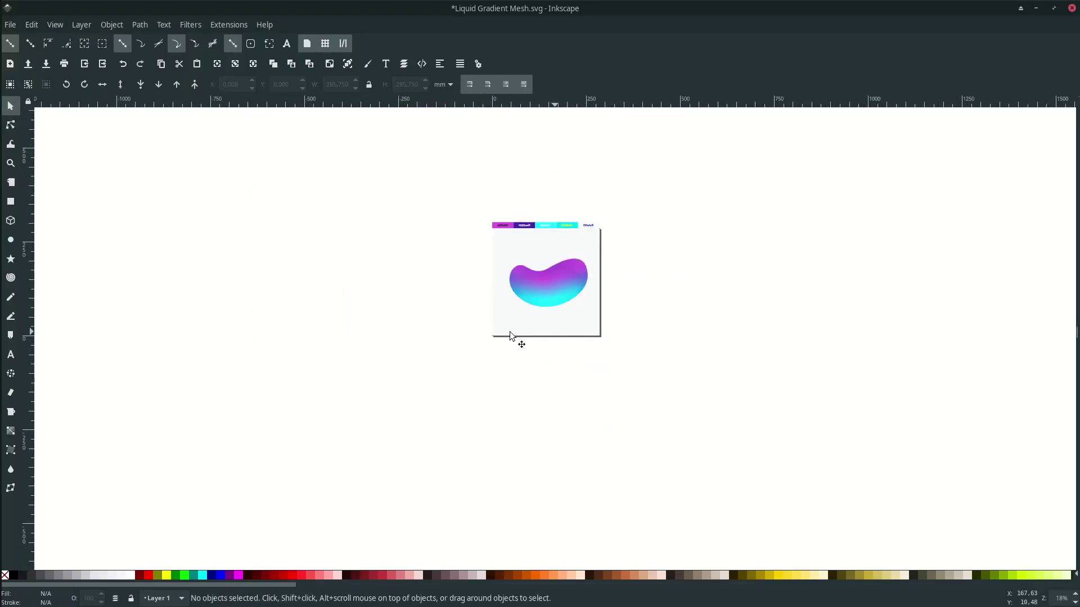
pyautogui.press('+')
pyautogui.press('+')
pyautogui.press('+')
pyautogui.click(562, 289)
pyautogui.moveTo(634, 344); pyautogui.dragTo(602, 333)
pyautogui.press('n')
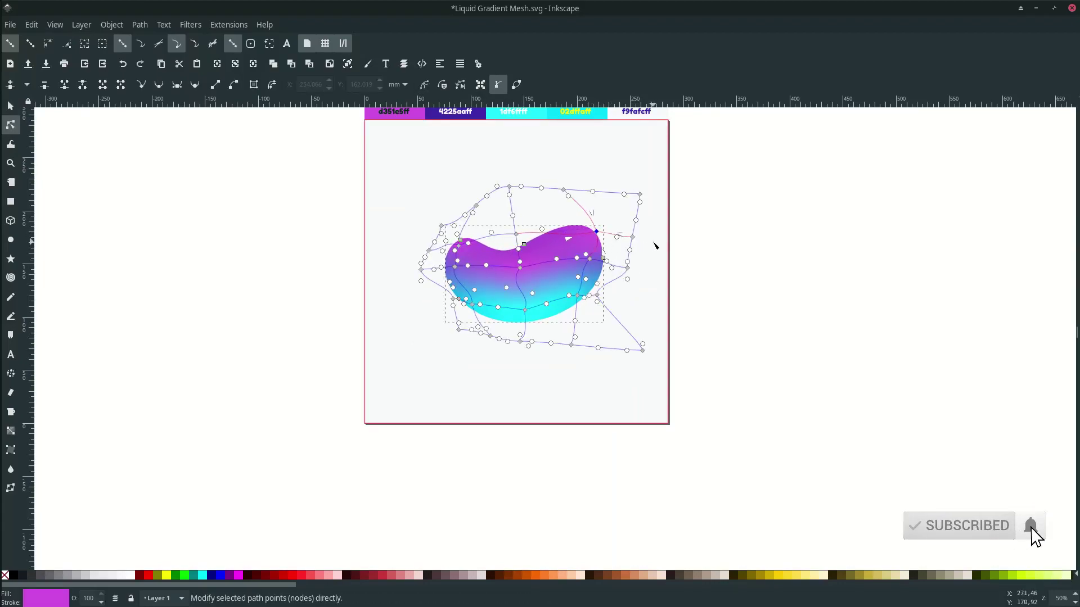
# Make the dip in the bean's upper outline shallower and save the drawing
pyautogui.click(627, 249)
pyautogui.scroll(-1, 625, 247)
pyautogui.scroll(-1, 625, 271)
pyautogui.scroll(1, 590, 348)
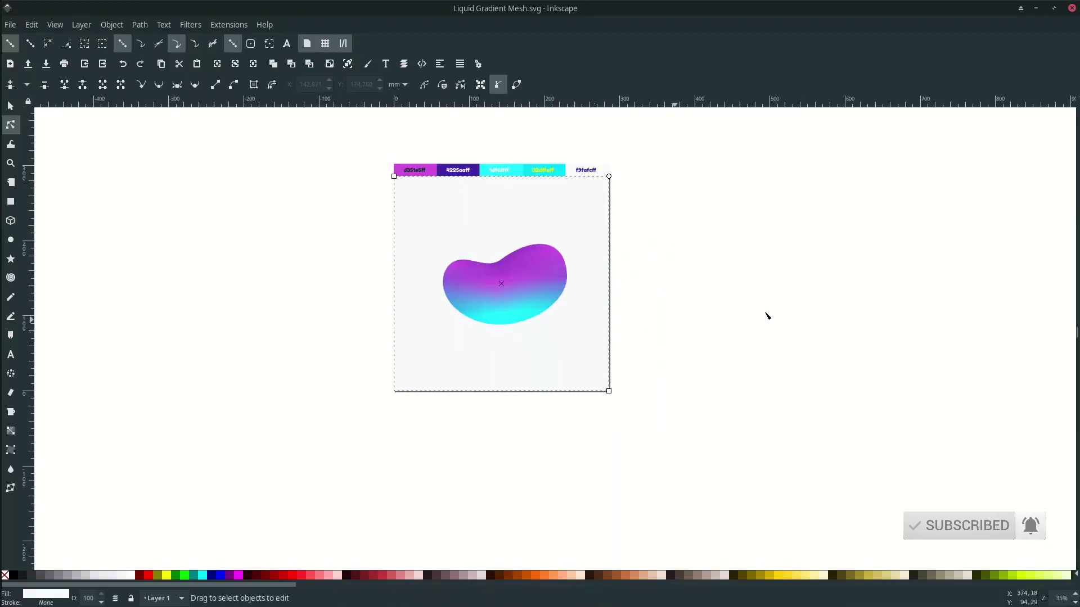
pyautogui.click(714, 312)
pyautogui.hscroll(2, 722, 265)
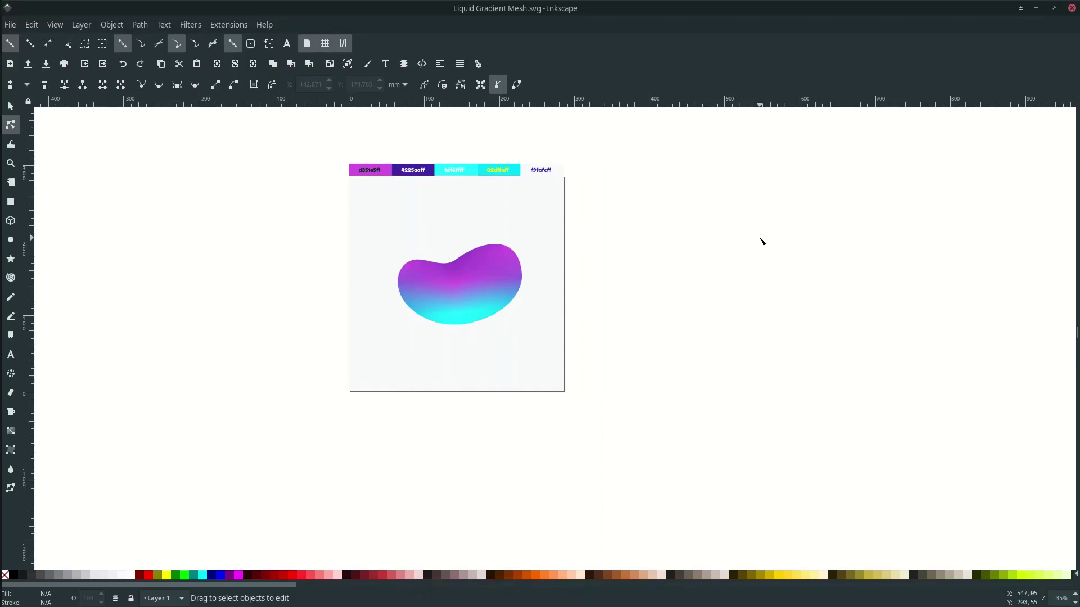
# Draw a straight 45° diagonal line beside the page, about 257 mm wide and 257 mm high
pyautogui.press('b')
pyautogui.hscroll(4, 716, 259)
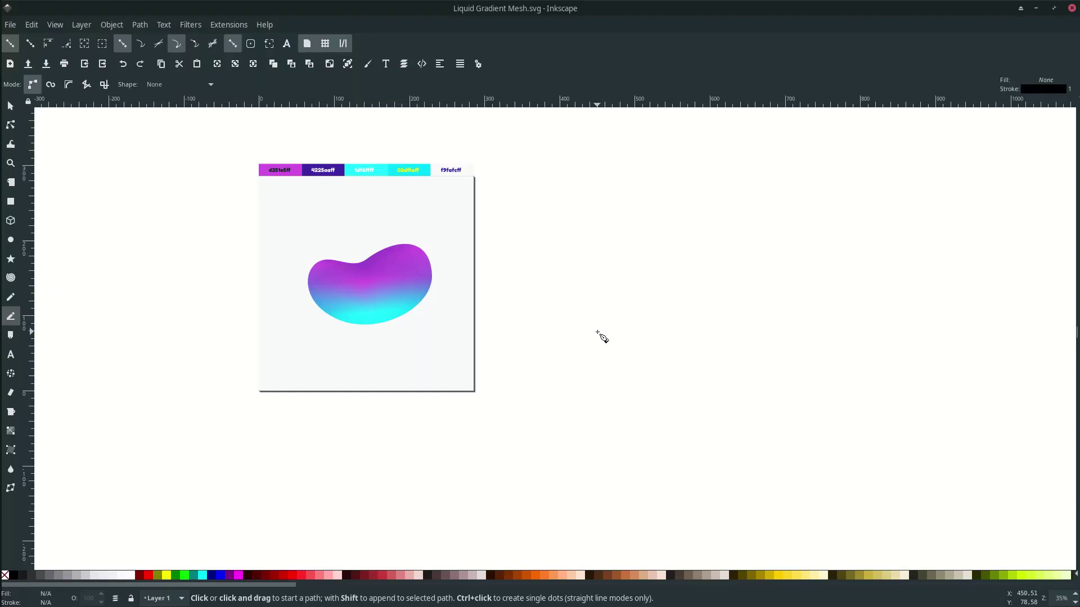
pyautogui.click(597, 332)
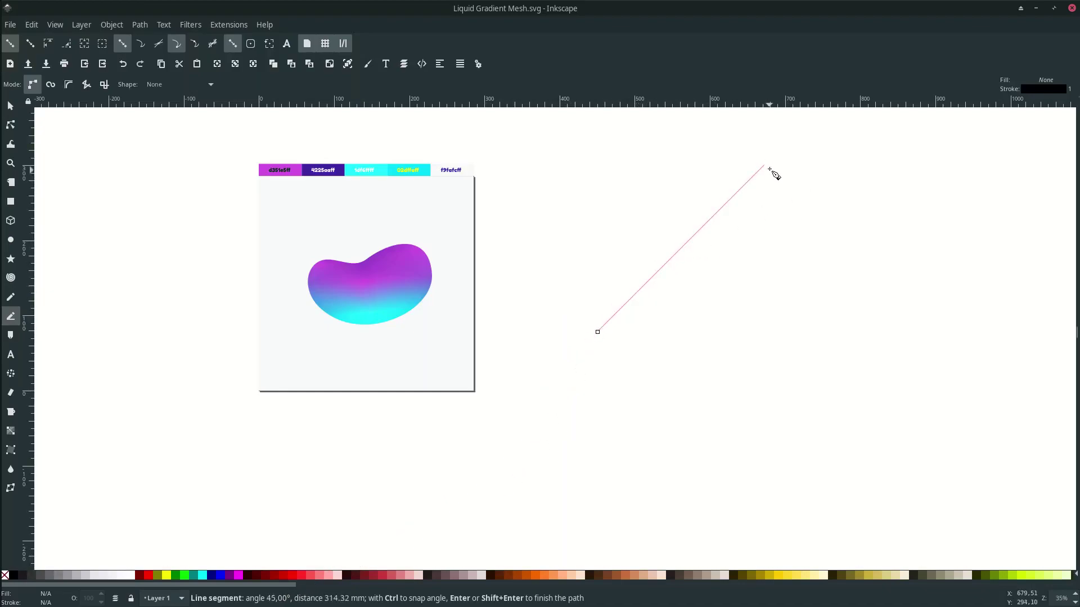
pyautogui.keyDown('ctrl'); pyautogui.click(797, 146); pyautogui.keyUp('ctrl')
pyautogui.scroll(-1, 778, 169)
pyautogui.hscroll(3, 778, 168)
pyautogui.scroll(2, 753, 206)
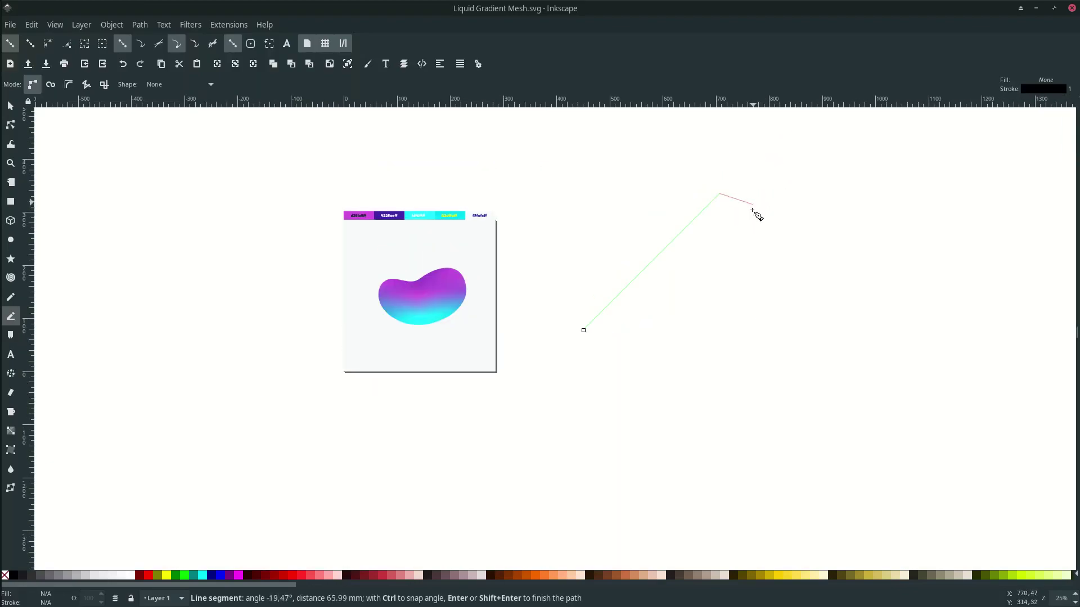
pyautogui.press('Return')
pyautogui.press('s')
# Duplicate the diagonal line and place the copy about 483 mm to its right at the same height
pyautogui.hscroll(6, 747, 228)
pyautogui.hscroll(4, 581, 284)
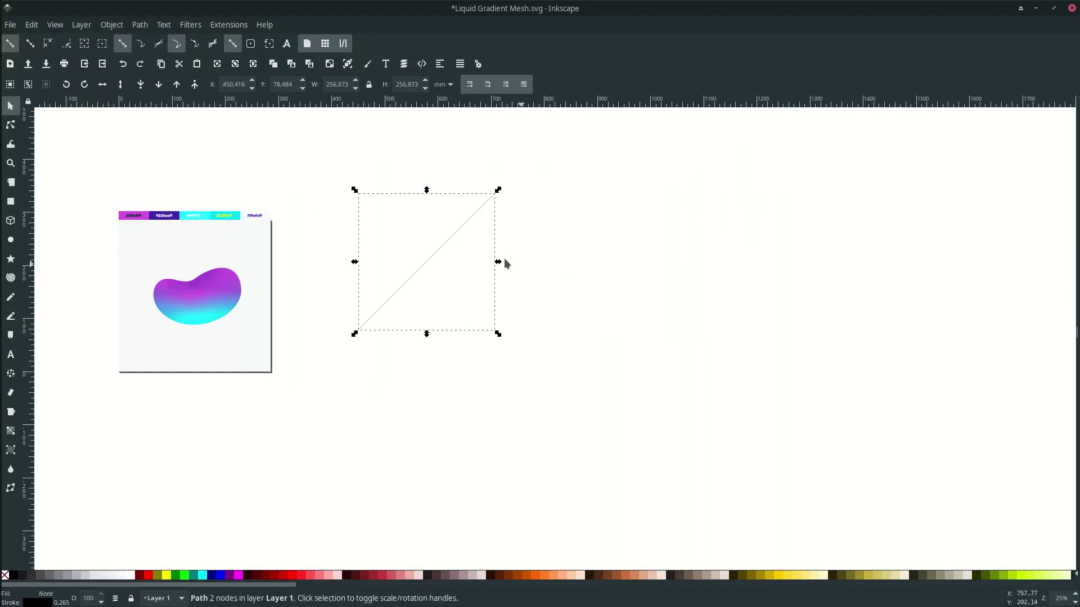
pyautogui.hotkey('ctrl', 'd')
pyautogui.moveTo(450, 245); pyautogui.dragTo(705, 256)
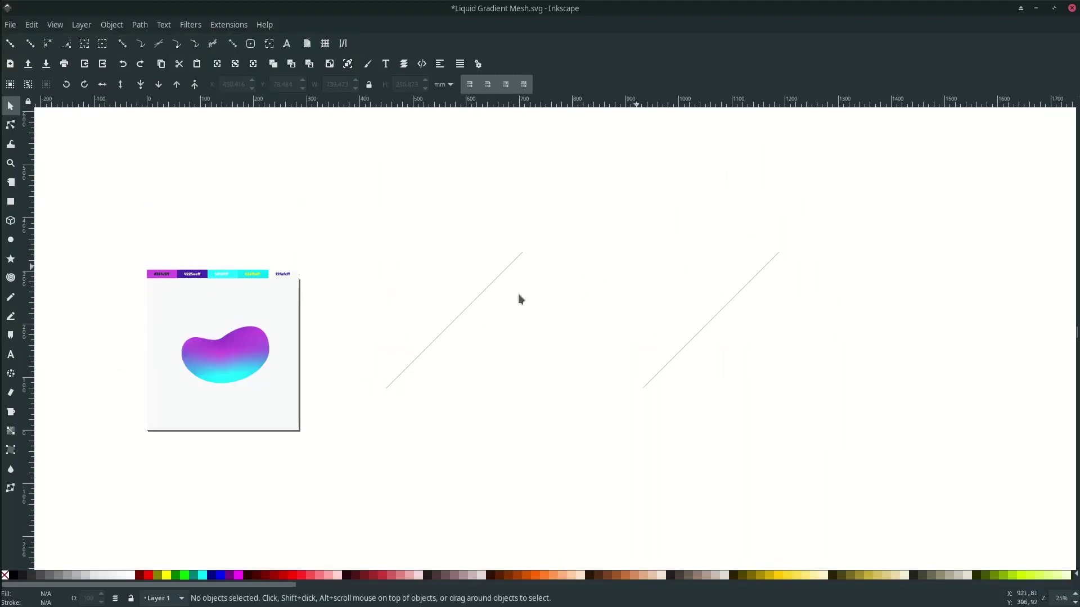
# Convert the strokes of both diagonal lines to paths
pyautogui.click(492, 282)
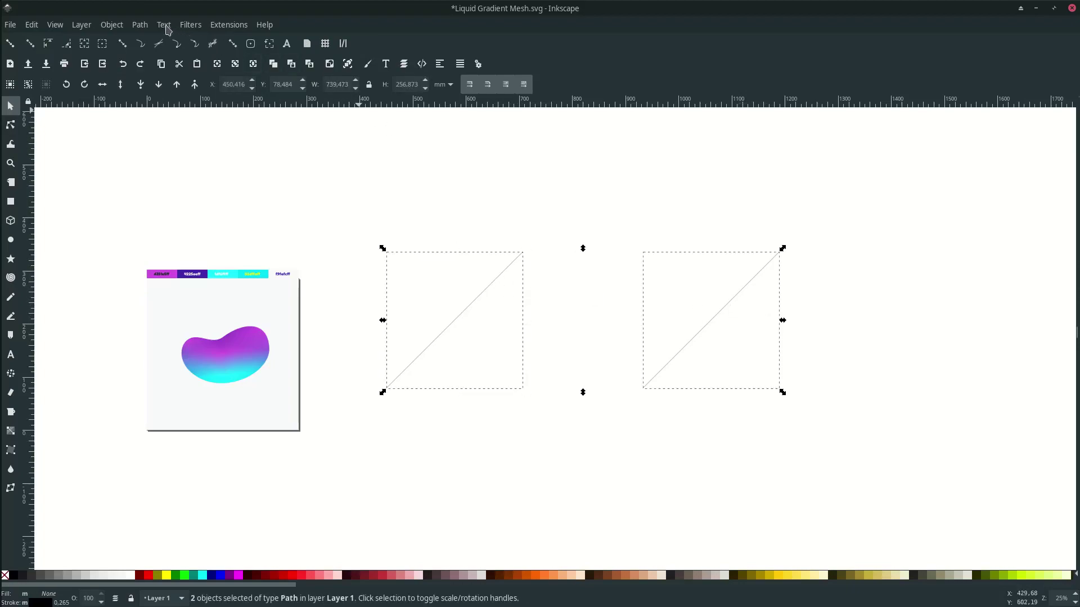
pyautogui.click(140, 24)
pyautogui.click(151, 58)
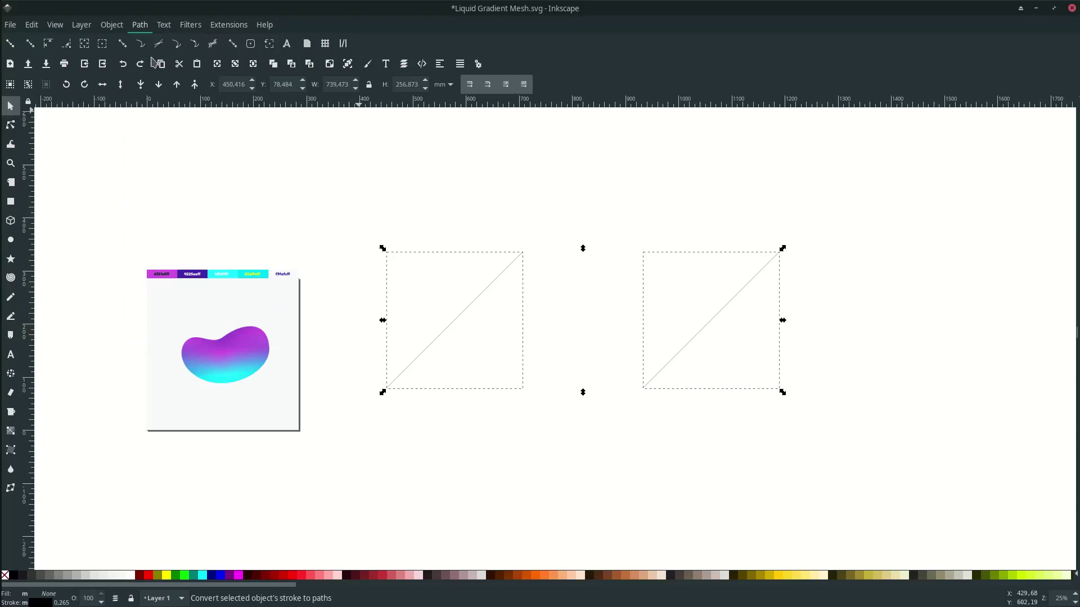
pyautogui.click(510, 346)
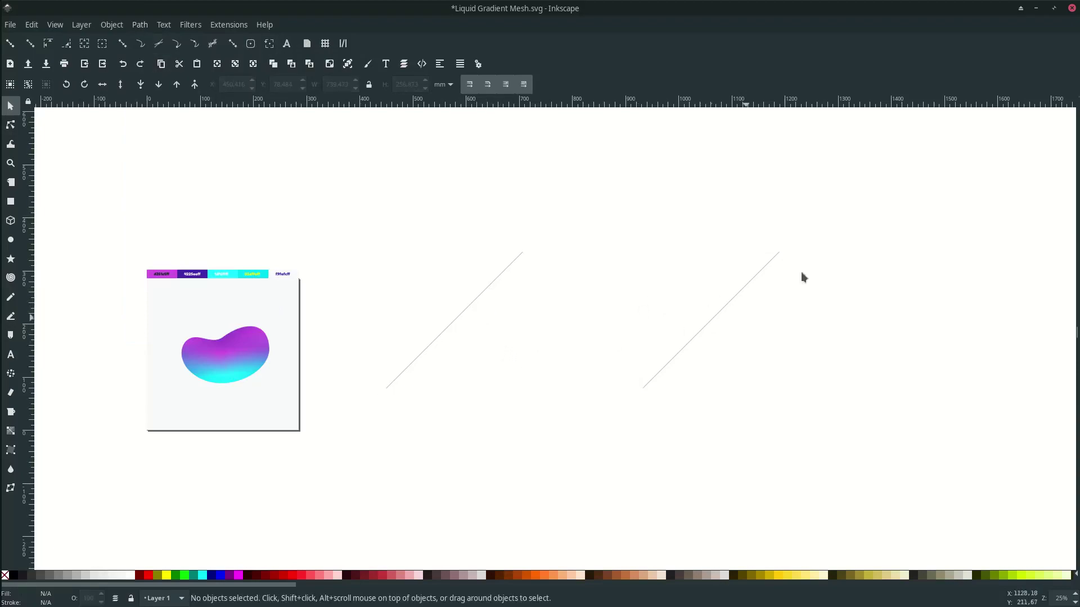
# Interpolate between the two diagonal lines with exponent 0, 53 steps, method 2 and duplicated endpaths
pyautogui.click(471, 301)
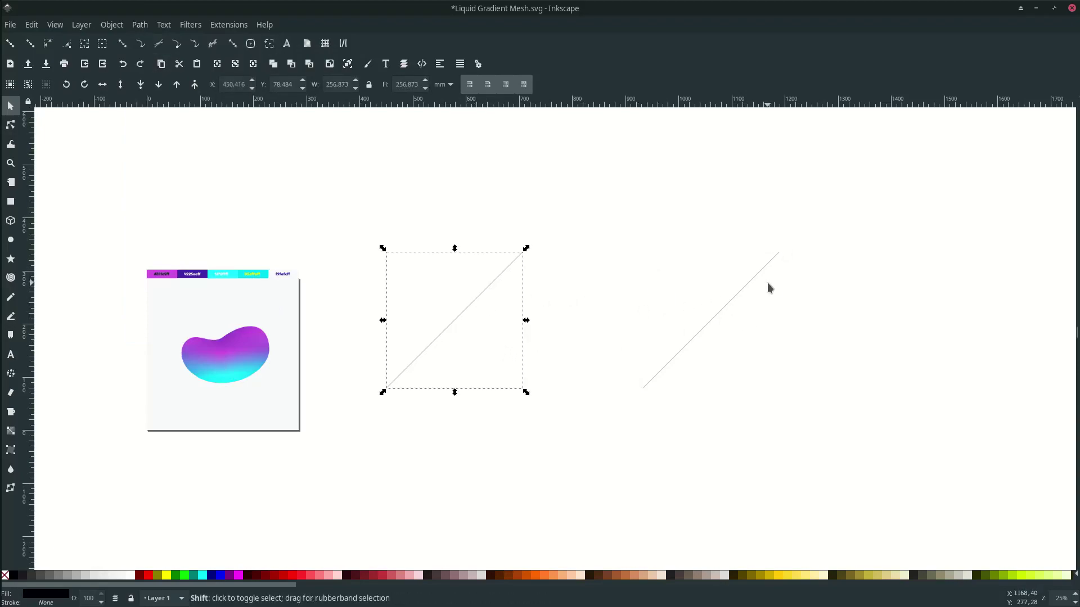
pyautogui.keyDown('shift'); pyautogui.click(750, 283); pyautogui.keyUp('shift')
pyautogui.click(229, 25)
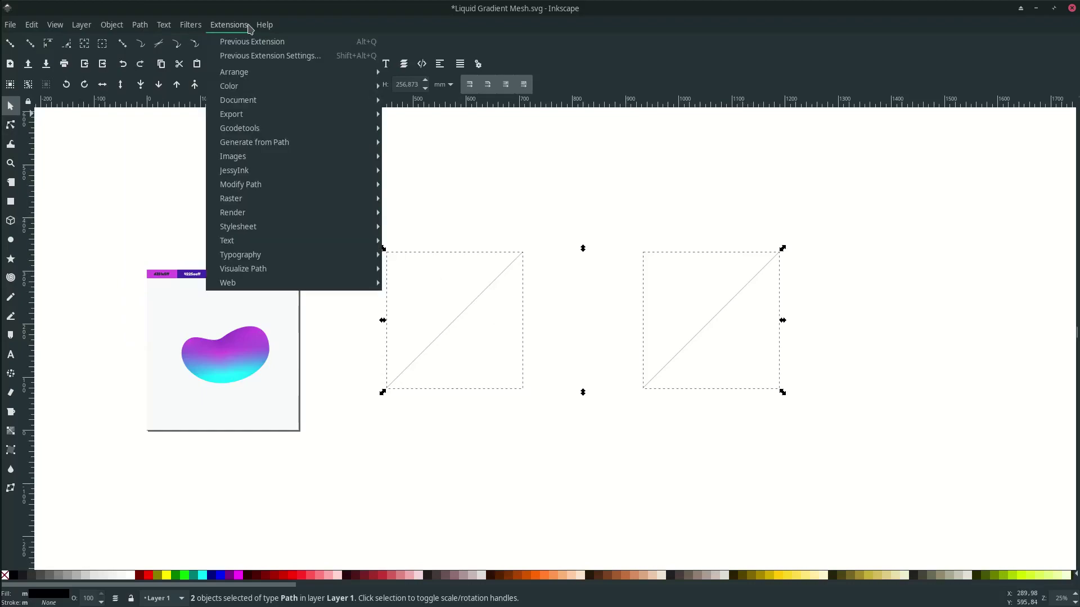
pyautogui.moveTo(352, 144)
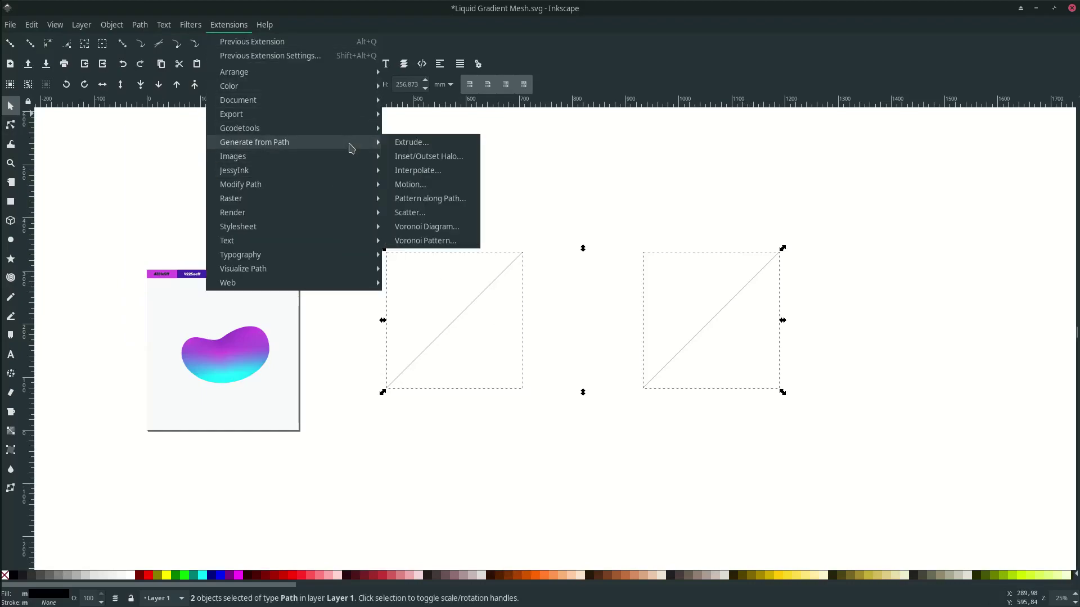
pyautogui.click(429, 171)
pyautogui.moveTo(550, 213); pyautogui.dragTo(1000, 251)
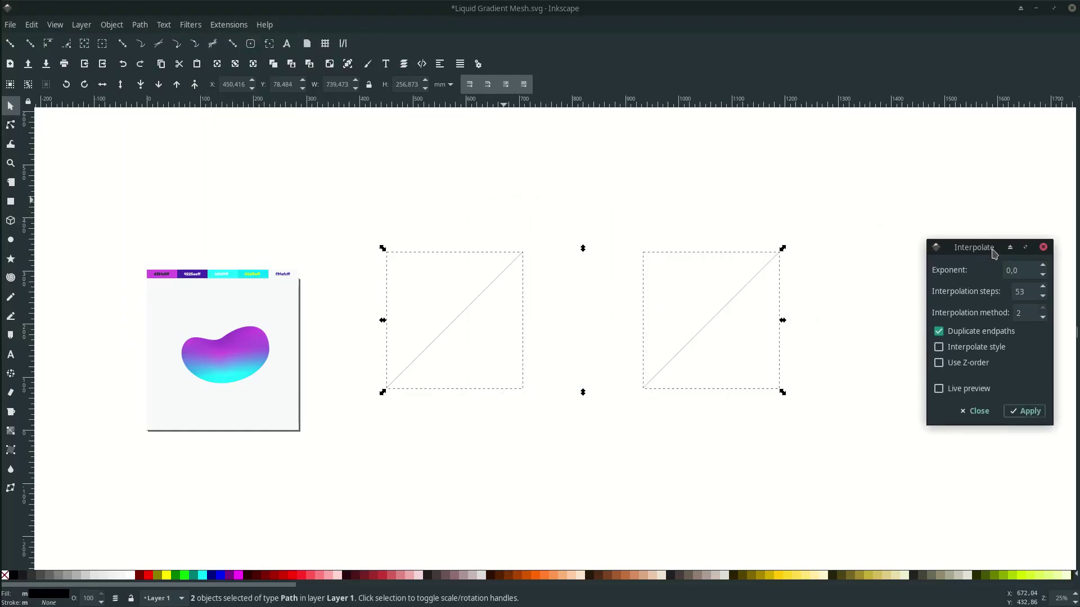
pyautogui.click(1031, 293)
pyautogui.click(939, 389)
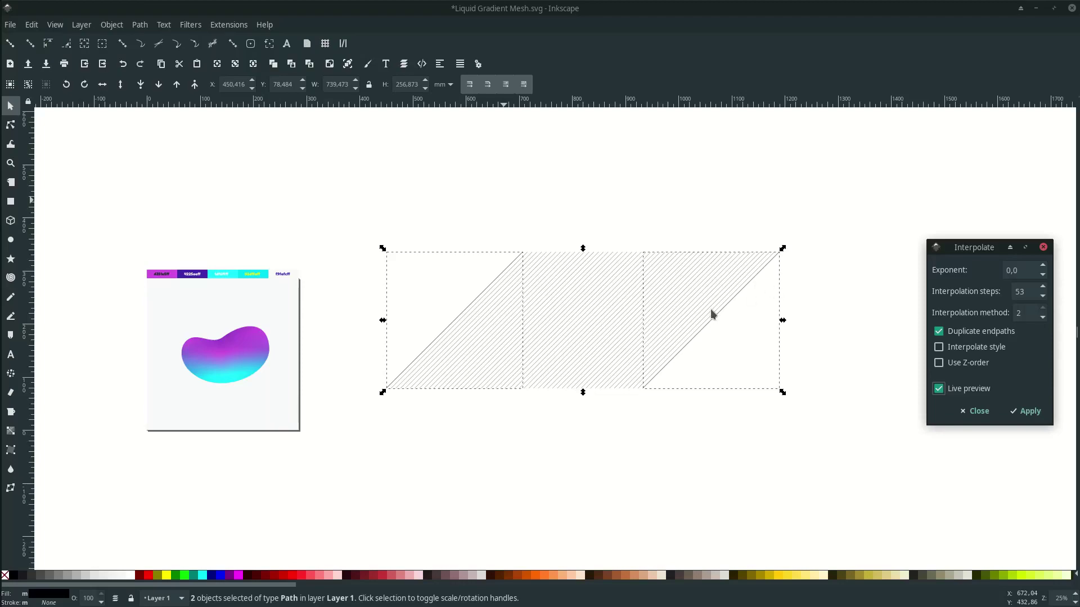
pyautogui.click(1026, 416)
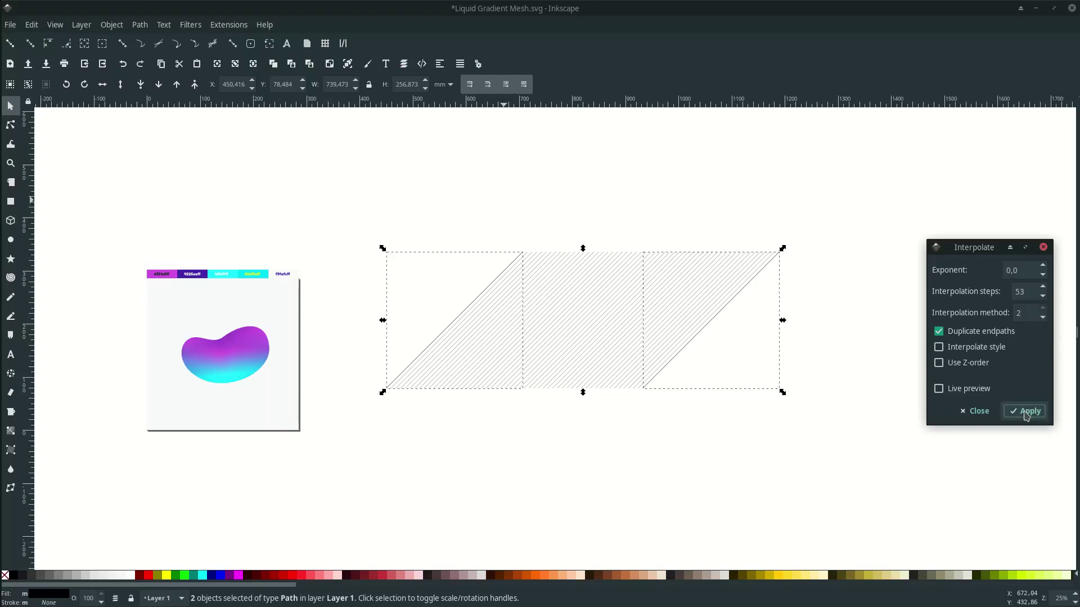
pyautogui.click(981, 419)
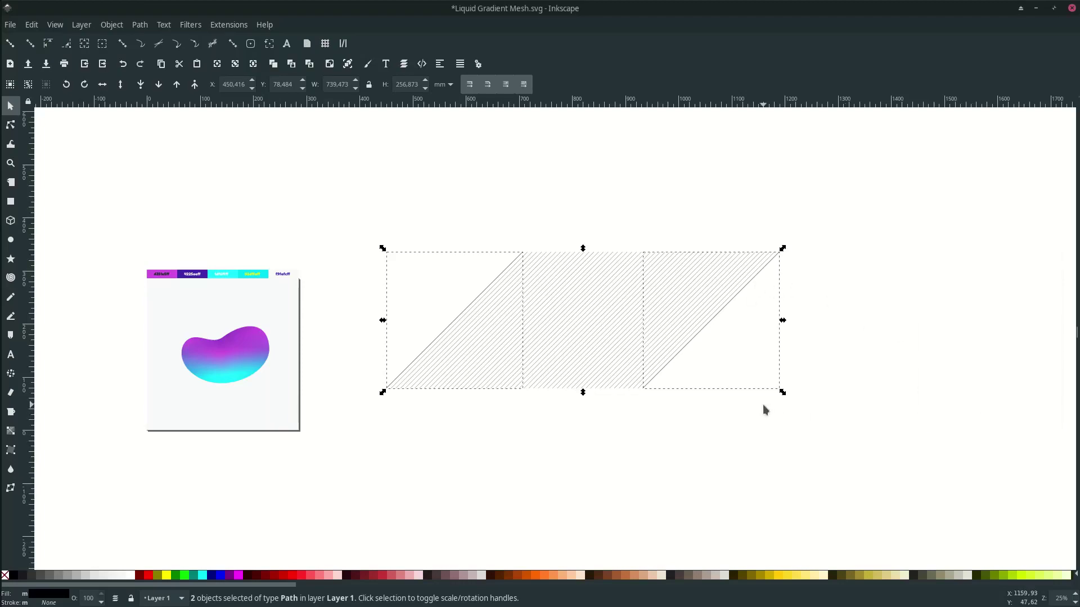
# Move the group of interpolated lines below the two original diagonals and delete both originals
pyautogui.click(763, 404)
pyautogui.moveTo(763, 404); pyautogui.dragTo(716, 383)
pyautogui.moveTo(548, 282); pyautogui.dragTo(521, 461)
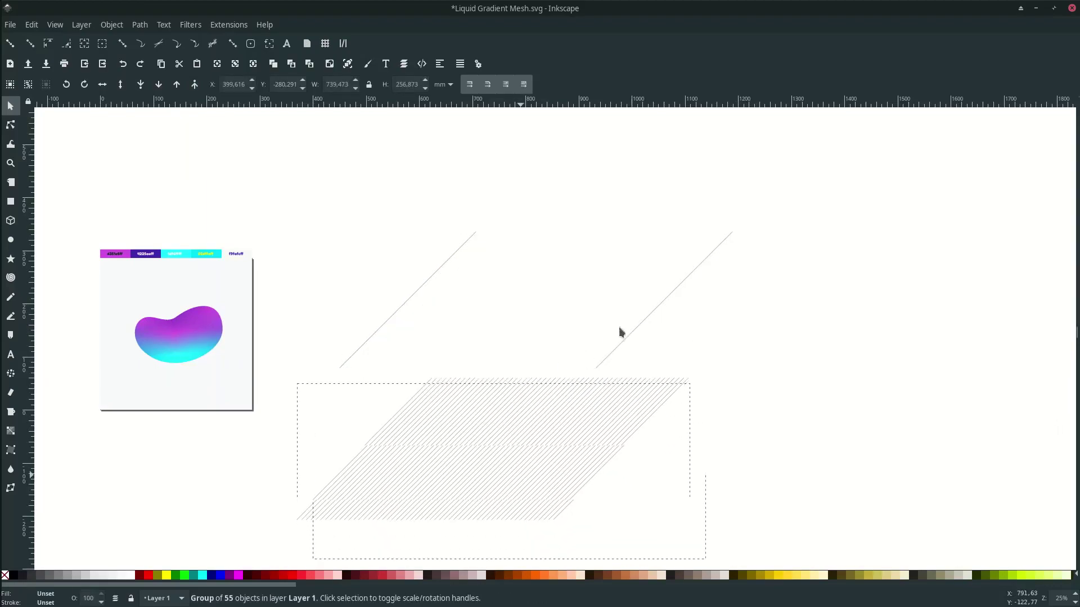
pyautogui.click(647, 319)
pyautogui.keyDown('shift'); pyautogui.click(425, 290); pyautogui.keyUp('shift')
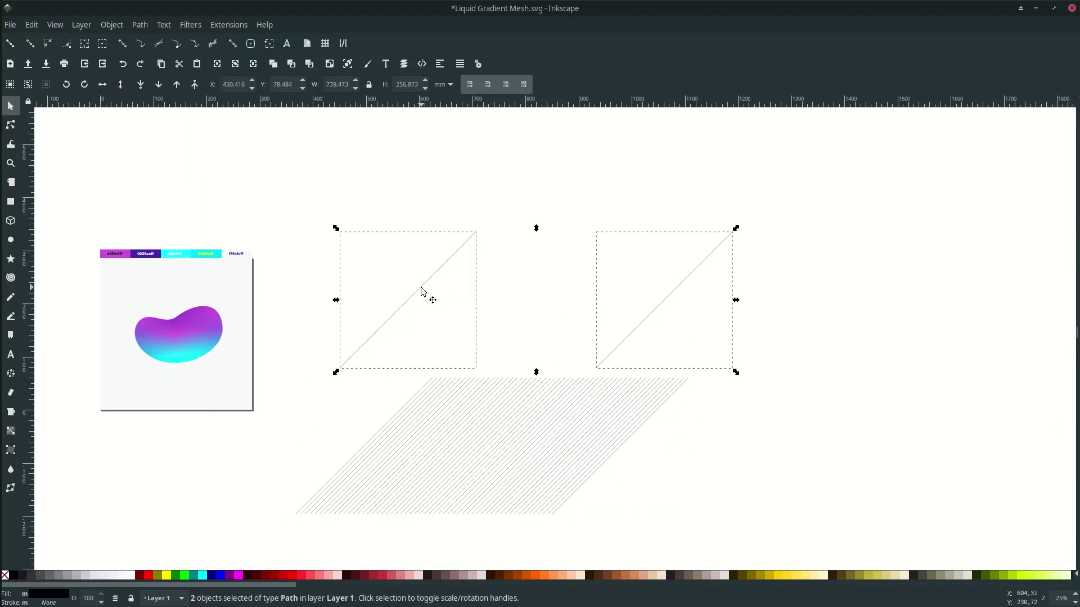
pyautogui.press('Delete')
pyautogui.scroll(-2, 416, 314)
pyautogui.hscroll(-4, 440, 363)
pyautogui.scroll(-4, 557, 337)
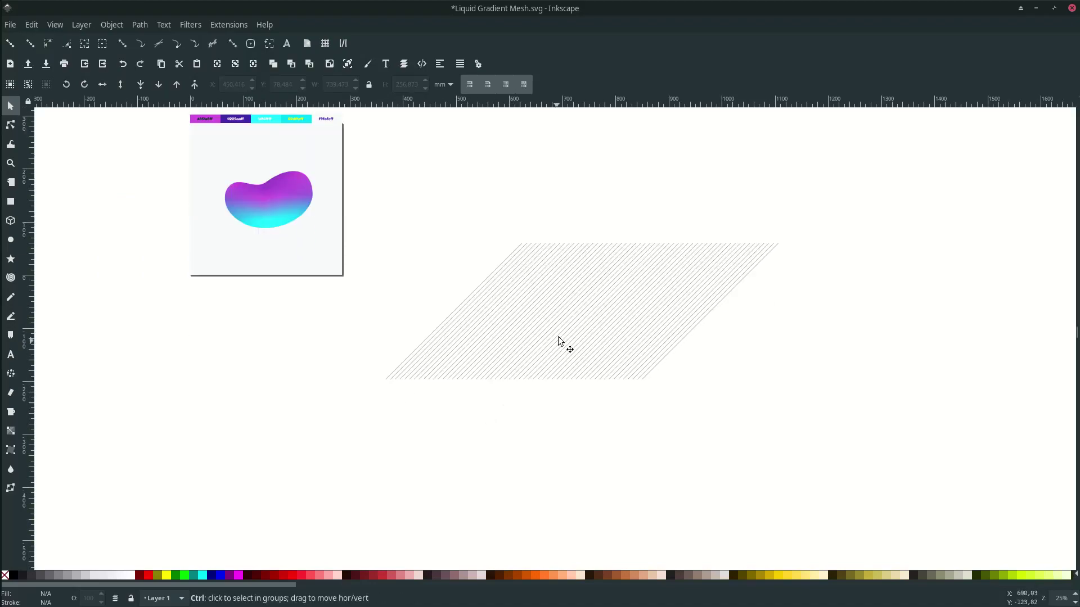
# Draw a closed, curved bean-shaped outline about 181 mm wide and 208 mm high over the interpolated lines with the Bezier tool
pyautogui.scroll(3, 589, 292)
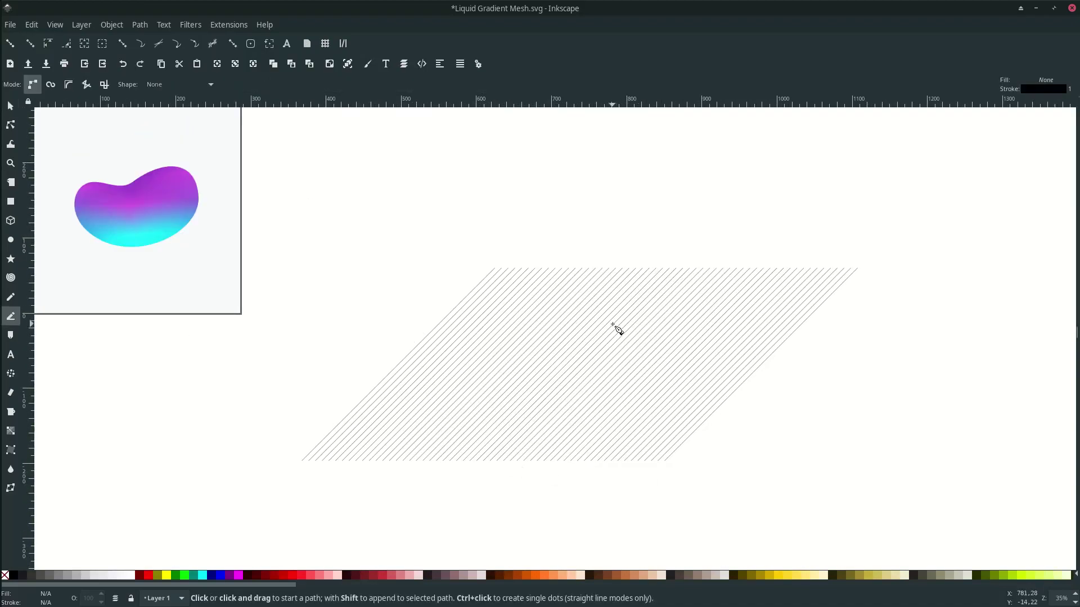
pyautogui.scroll(1, 612, 325)
pyautogui.click(526, 226)
pyautogui.moveTo(574, 322); pyautogui.dragTo(651, 338)
pyautogui.moveTo(560, 426); pyautogui.dragTo(482, 446)
pyautogui.moveTo(438, 302); pyautogui.dragTo(447, 229)
pyautogui.moveTo(526, 226)
pyautogui.mouseDown()
pyautogui.moveTo(568, 250)
pyautogui.moveTo(499, 210)
pyautogui.moveTo(527, 226)
pyautogui.moveTo(513, 216)
pyautogui.mouseUp()
pyautogui.press('n')
pyautogui.hotkey('ctrl', 'z')
pyautogui.press('s')
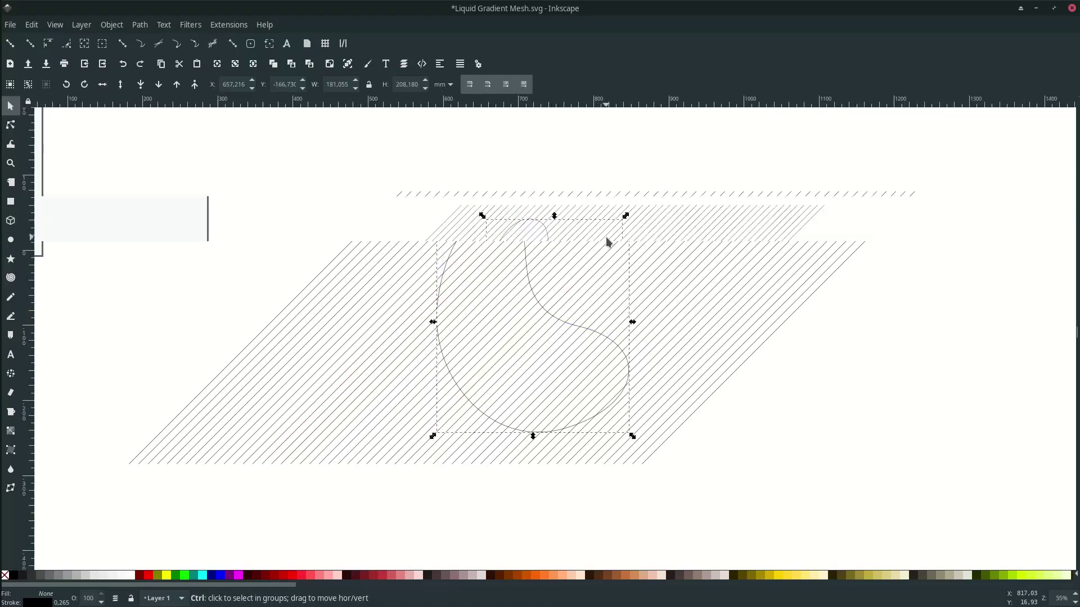
# Clip the group of interpolated lines to the newly drawn bean outline
pyautogui.scroll(-2, 605, 238)
pyautogui.scroll(1, 591, 220)
pyautogui.scroll(-1, 605, 253)
pyautogui.click(635, 195)
pyautogui.click(621, 297)
pyautogui.keyDown('shift'); pyautogui.click(561, 308); pyautogui.keyUp('shift')
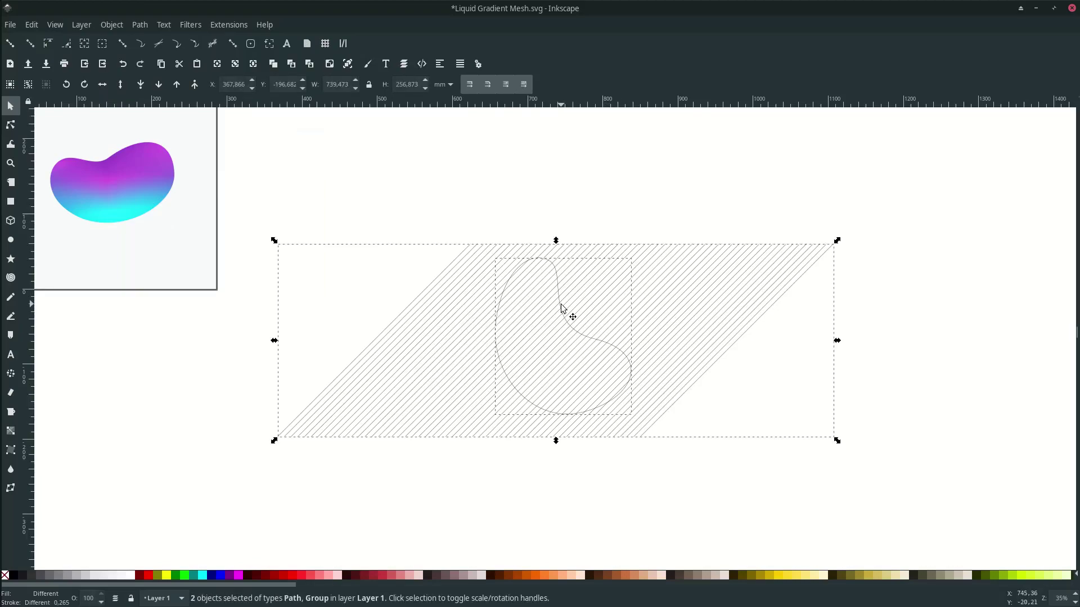
pyautogui.rightClick(562, 309)
pyautogui.click(607, 550)
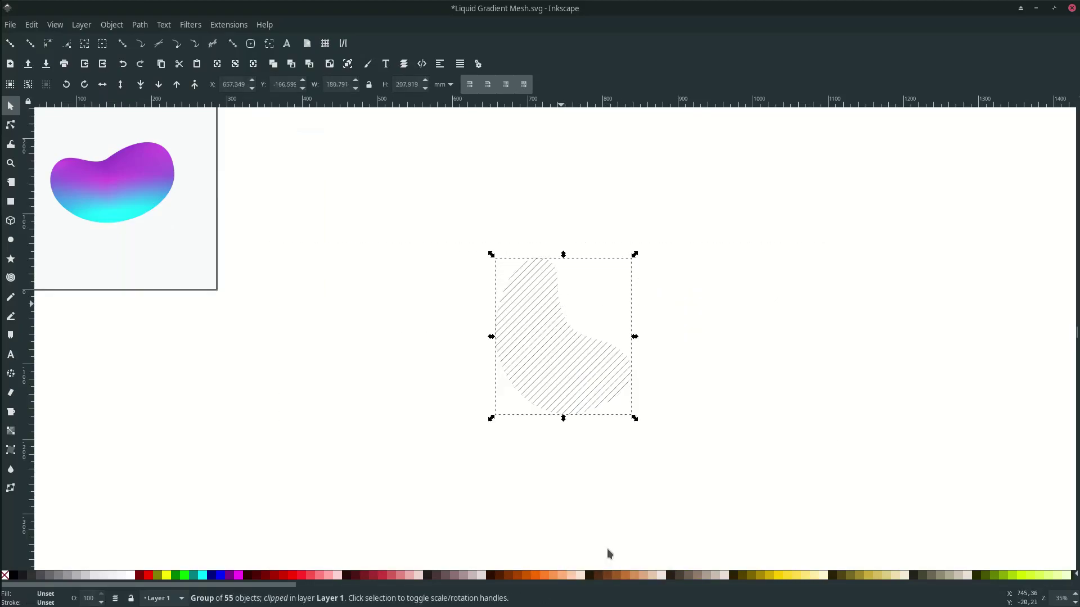
# Move the clipped line pattern onto the page so that it overlaps the gradient bean
pyautogui.hscroll(-1, 625, 467)
pyautogui.hscroll(-3, 625, 468)
pyautogui.scroll(2, 759, 422)
pyautogui.click(890, 382)
pyautogui.moveTo(798, 472)
pyautogui.mouseDown()
pyautogui.moveTo(345, 310)
pyautogui.moveTo(360, 289)
pyautogui.moveTo(359, 302)
pyautogui.mouseUp()
pyautogui.scroll(1, 357, 288)
pyautogui.hscroll(-2, 357, 288)
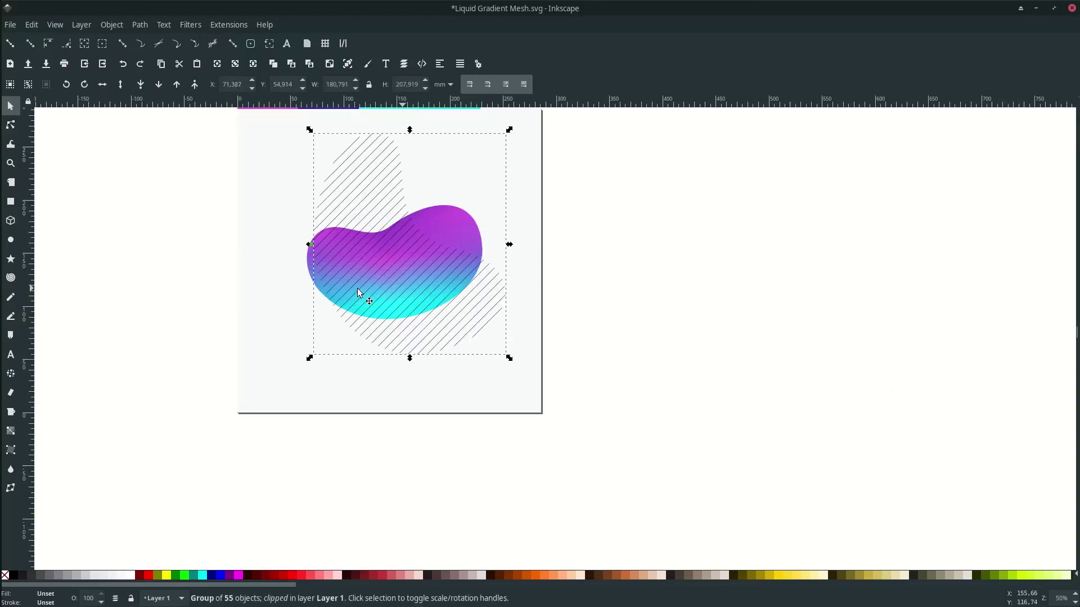
# Stack the clipped lines between the page background and the bean, and shrink them around their centre to about 149 × 171 mm
pyautogui.click(158, 84)
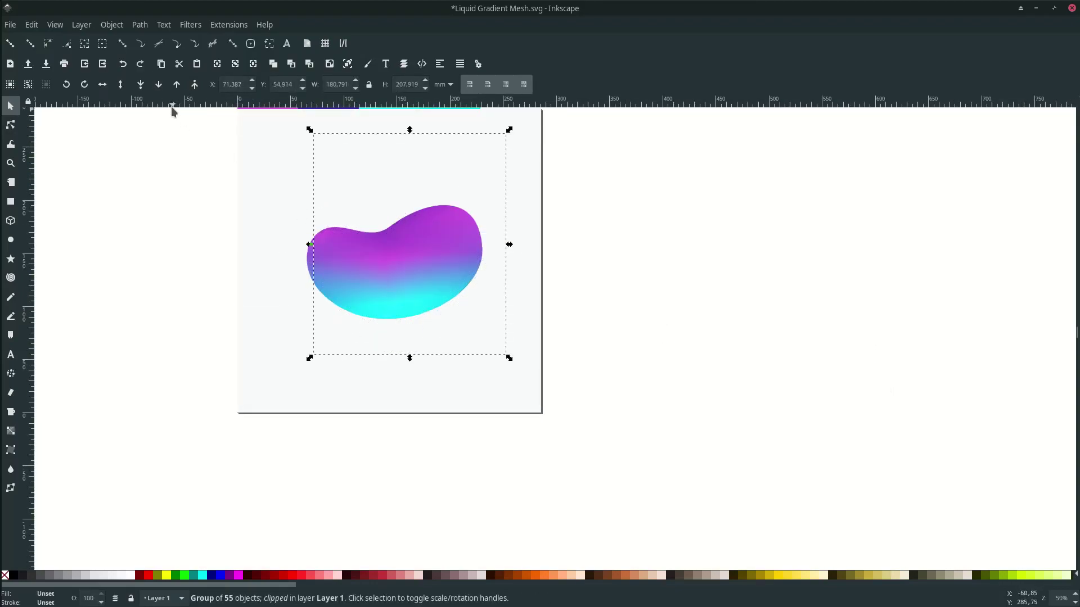
pyautogui.click(175, 89)
pyautogui.click(618, 327)
pyautogui.click(487, 323)
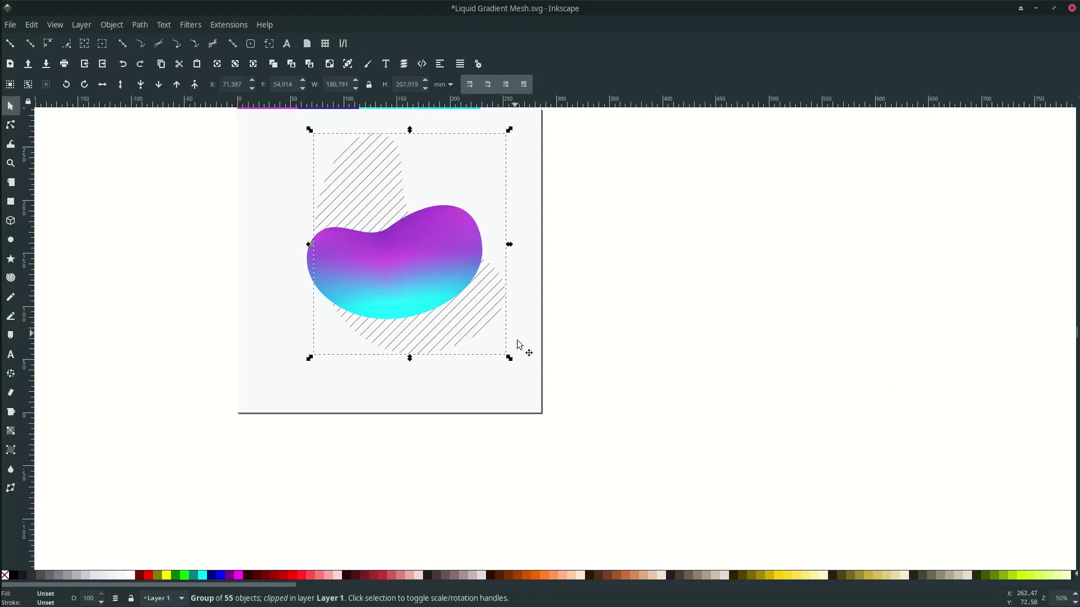
pyautogui.moveTo(509, 358)
pyautogui.mouseDown()
pyautogui.moveTo(479, 345)
pyautogui.moveTo(498, 348)
pyautogui.moveTo(469, 319)
pyautogui.mouseUp()
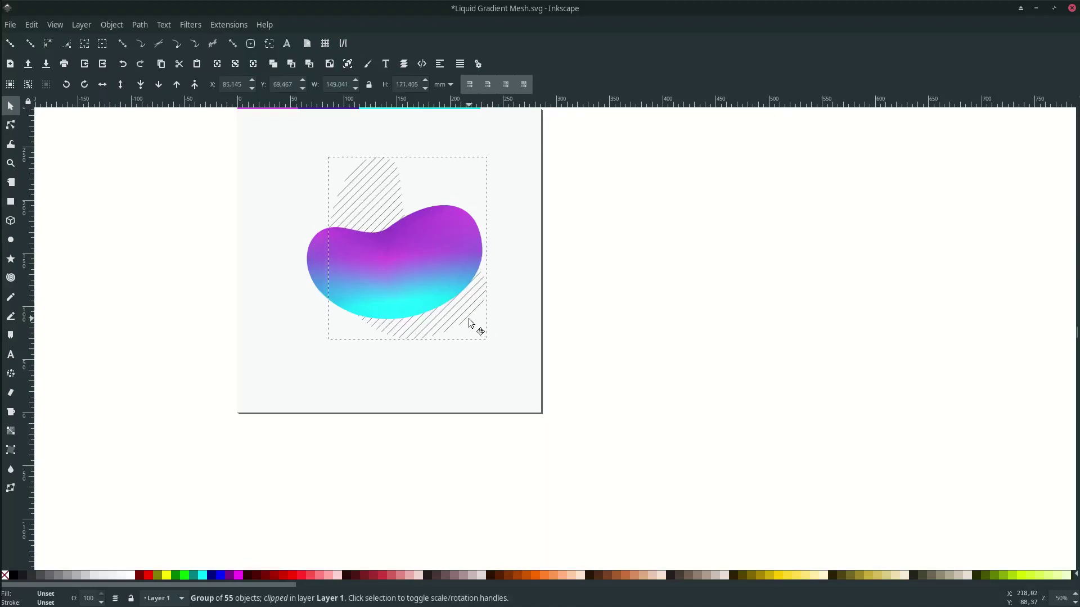
pyautogui.hscroll(-2, 469, 319)
pyautogui.scroll(2, 471, 324)
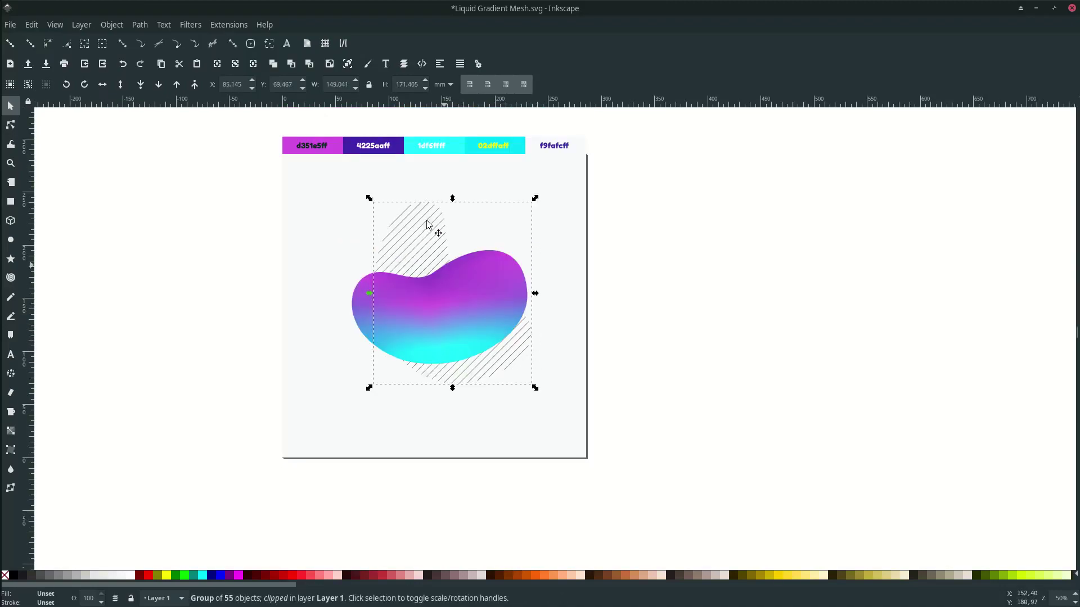
# Fill the clipped lines with the existing purple-to-indigo linear gradient 84914
pyautogui.click(367, 64)
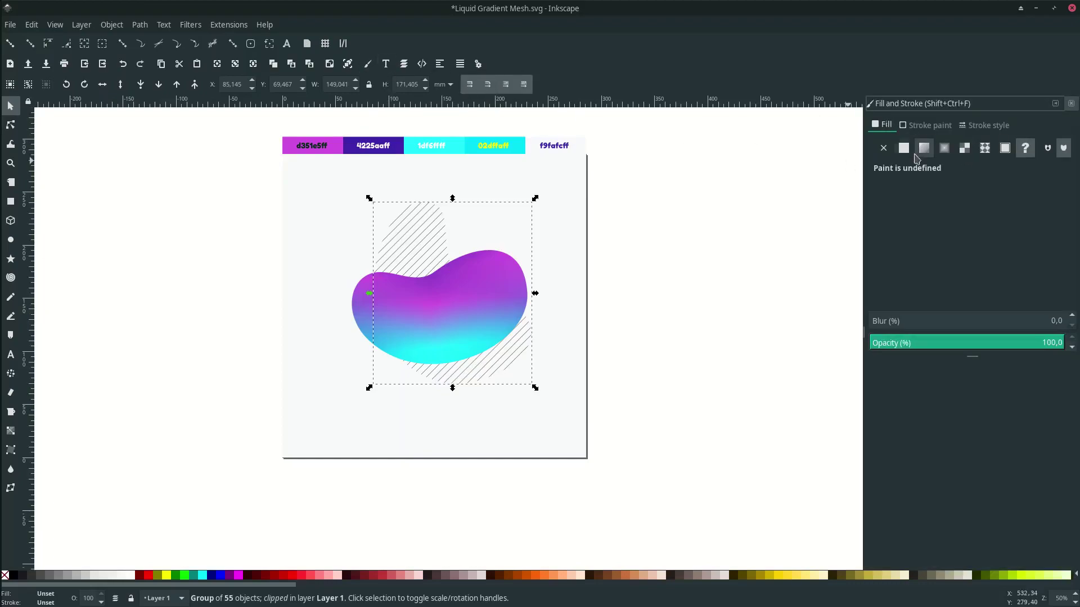
pyautogui.click(925, 150)
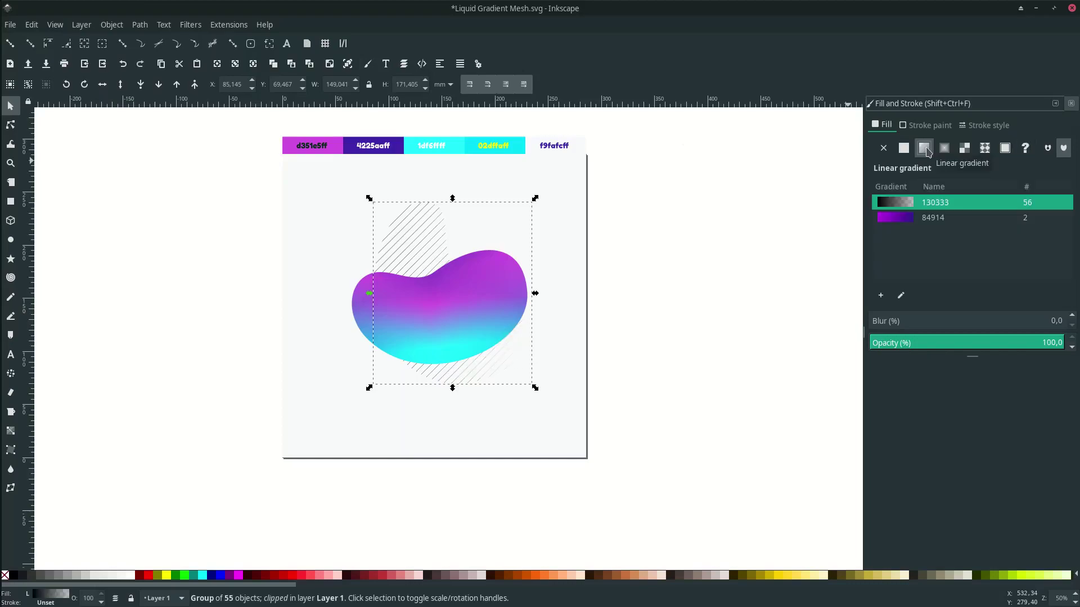
pyautogui.click(904, 220)
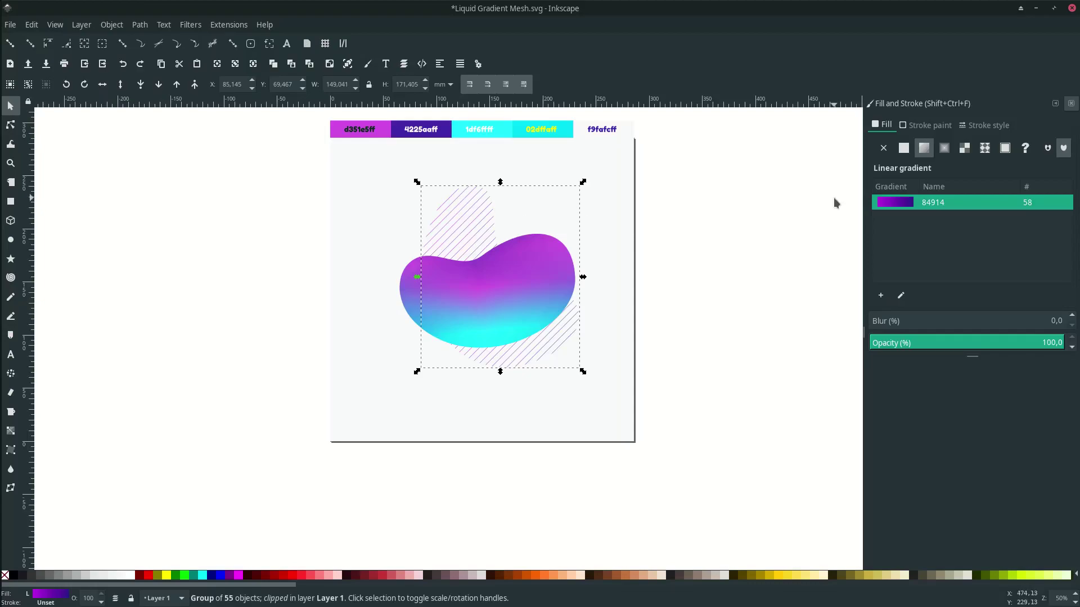
# Reorient the line pattern's gradient from purple at its lower right to indigo at its upper left, and save the drawing
pyautogui.press('n')
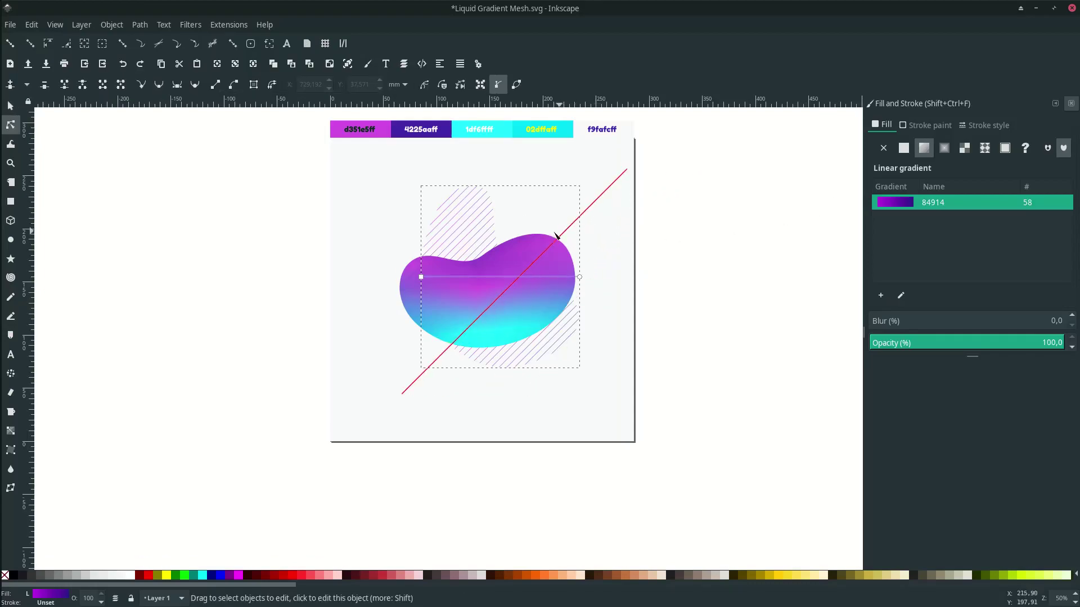
pyautogui.moveTo(537, 173); pyautogui.dragTo(535, 167)
pyautogui.moveTo(420, 277); pyautogui.dragTo(519, 349)
pyautogui.click(535, 168)
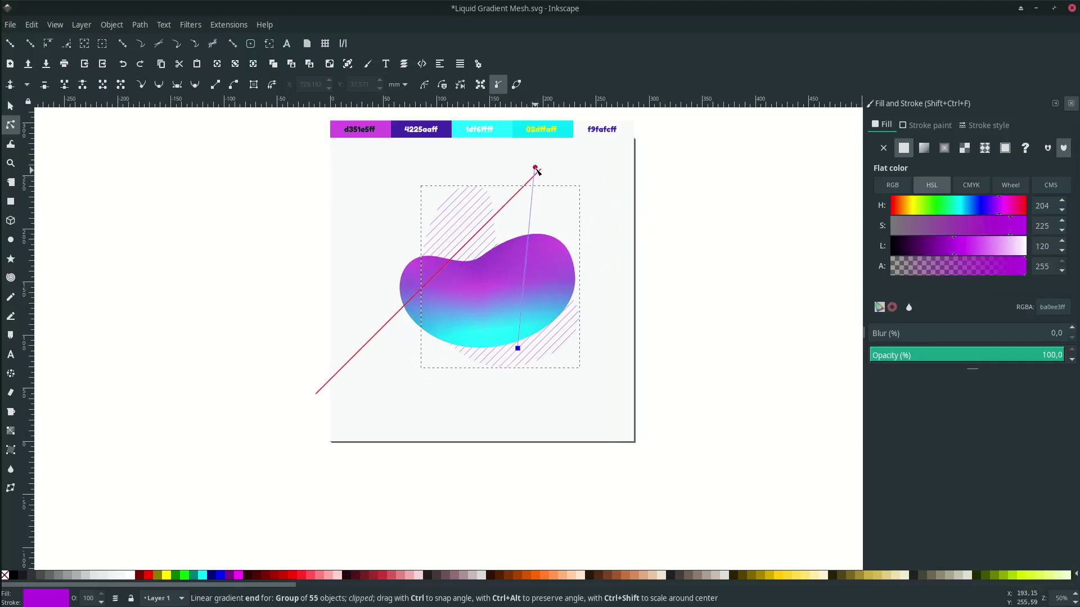
pyautogui.moveTo(536, 168); pyautogui.dragTo(465, 219)
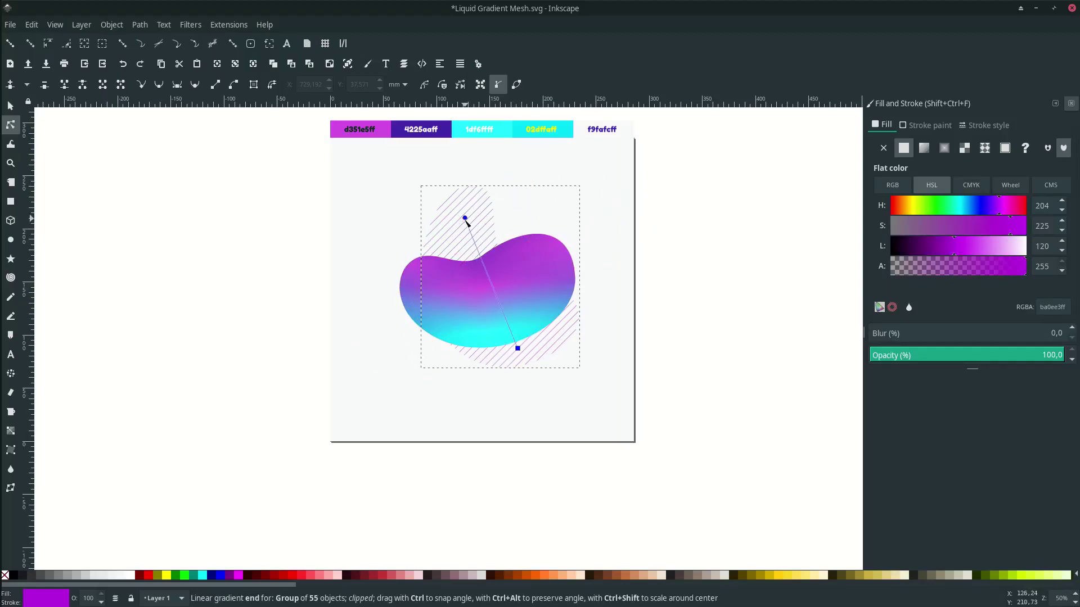
pyautogui.press('+')
pyautogui.press('s')
pyautogui.click(759, 296)
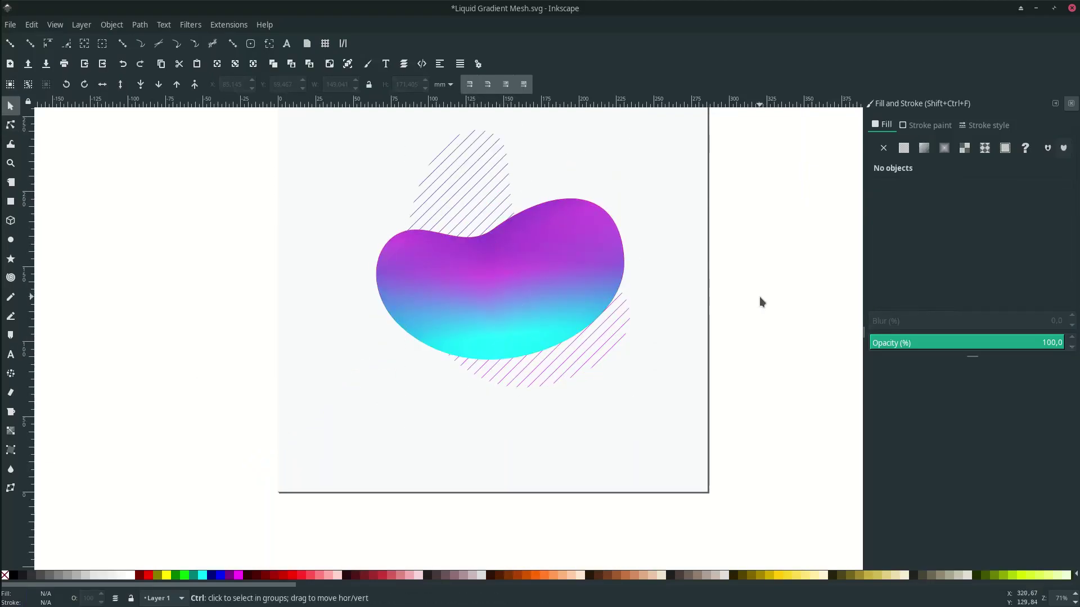
pyautogui.hotkey('ctrl', 's')
# Draw a square about 153 mm wide over the bean and swap its fill and stroke to leave an orange outline
pyautogui.moveTo(499, 183); pyautogui.dragTo(420, 238)
pyautogui.scroll(-1, 419, 253)
pyautogui.scroll(1, 394, 315)
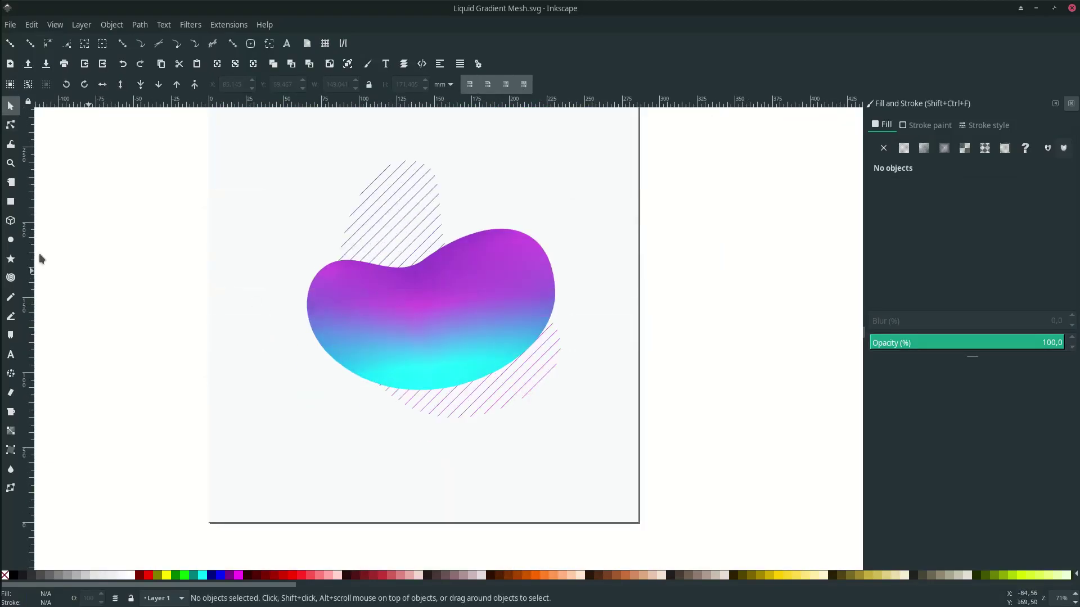
pyautogui.click(10, 202)
pyautogui.scroll(-1, 289, 229)
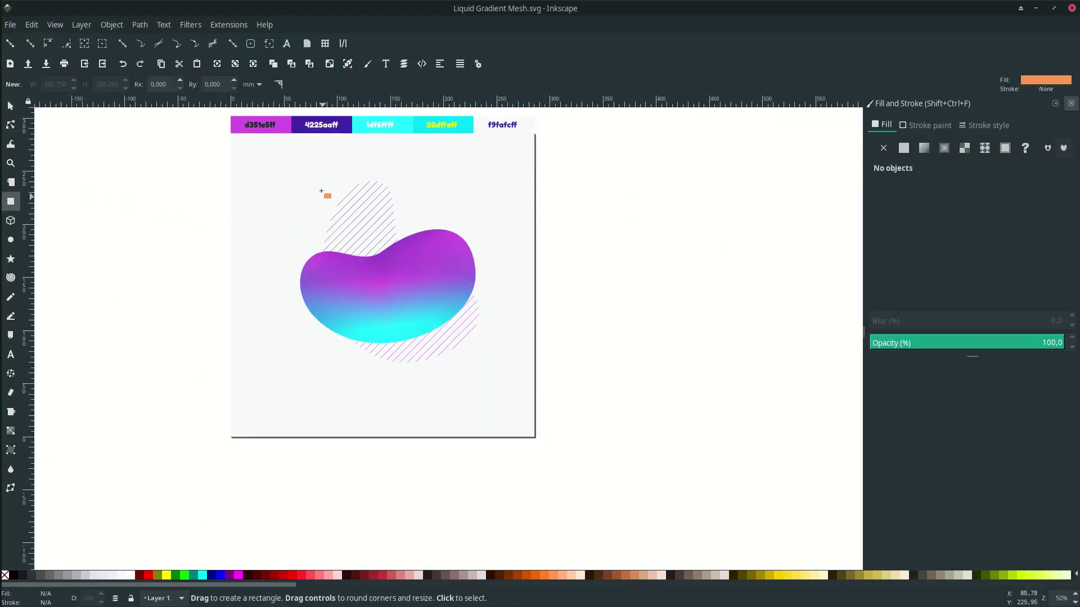
pyautogui.moveTo(306, 197); pyautogui.dragTo(467, 360)
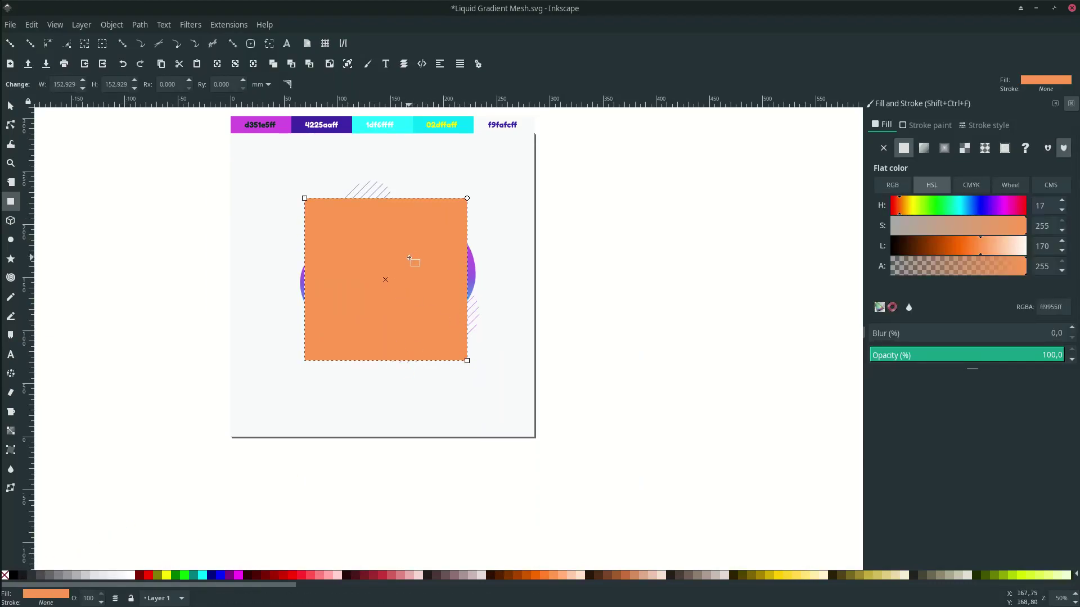
pyautogui.rightClick(64, 599)
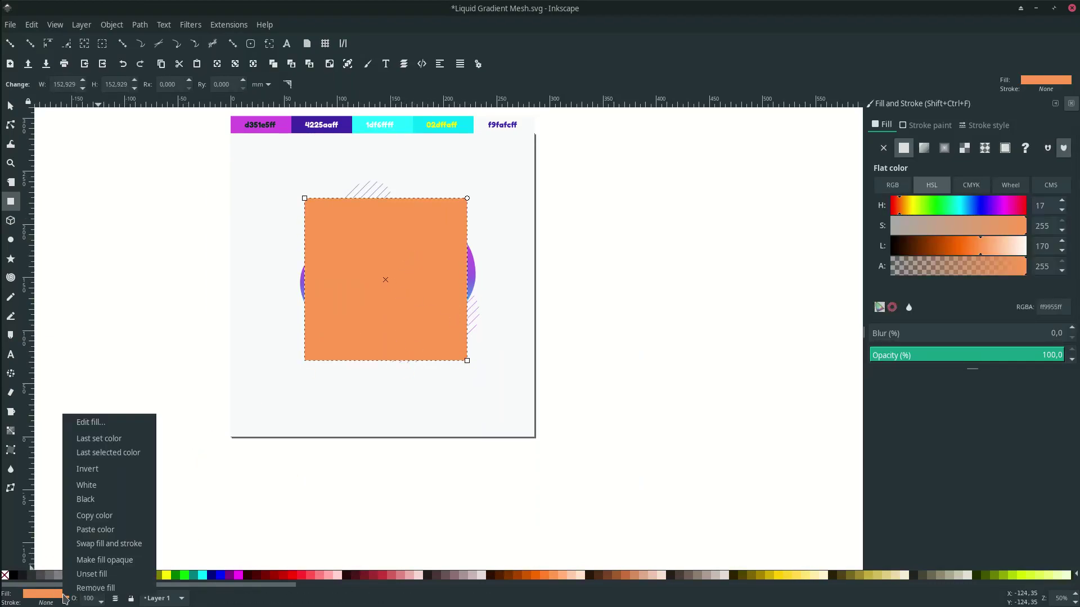
pyautogui.click(118, 543)
# Apply linear gradient 84914 to the square's stroke and run it diagonally from purple at the upper left to indigo at the lower right
pyautogui.scroll(1, 446, 282)
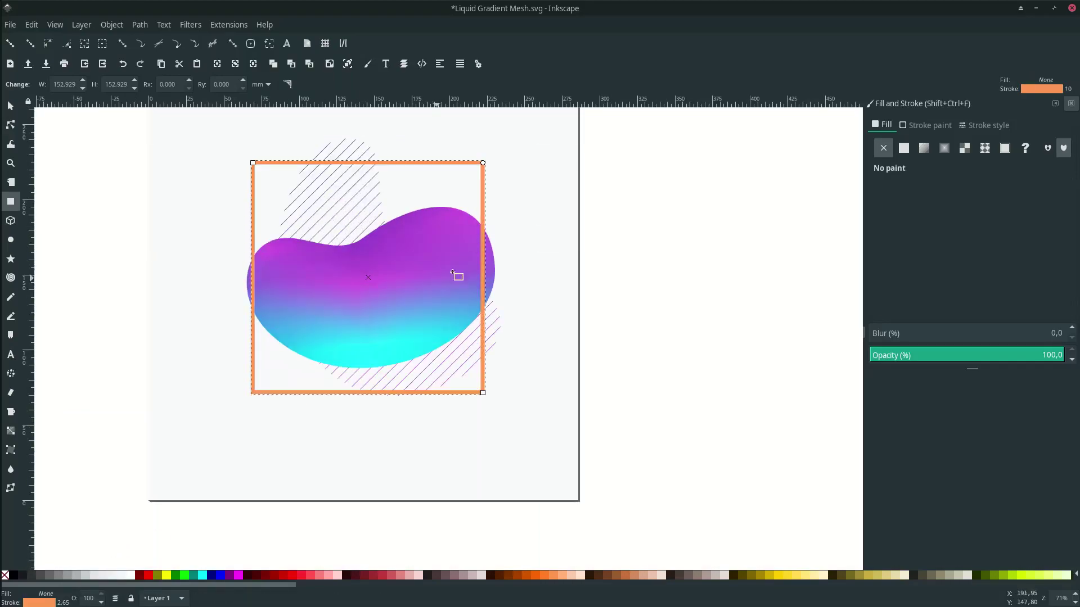
pyautogui.scroll(2, 481, 266)
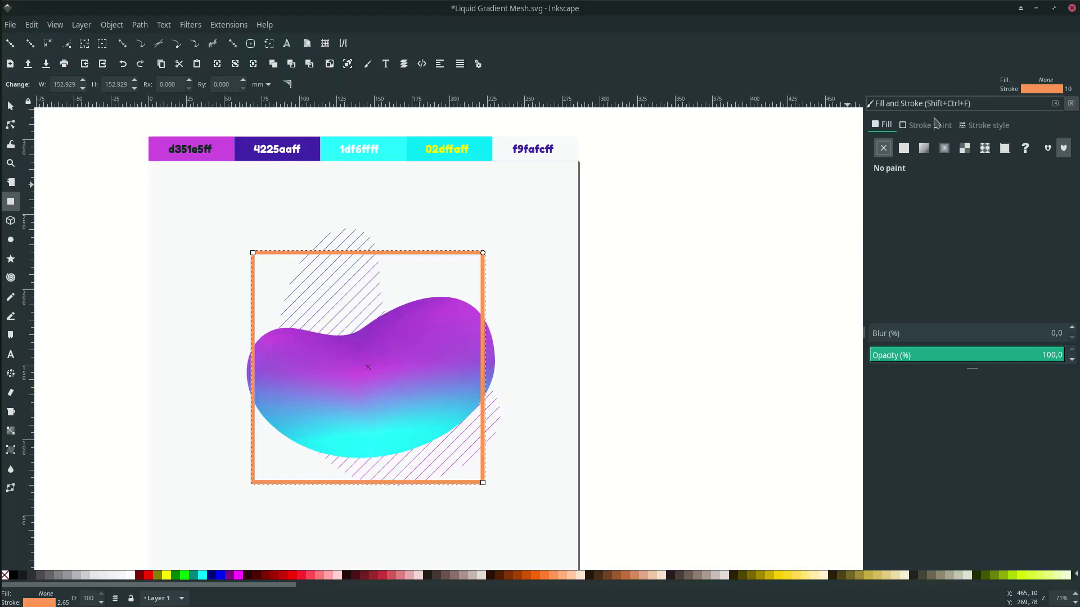
pyautogui.click(934, 124)
pyautogui.click(923, 149)
pyautogui.click(921, 219)
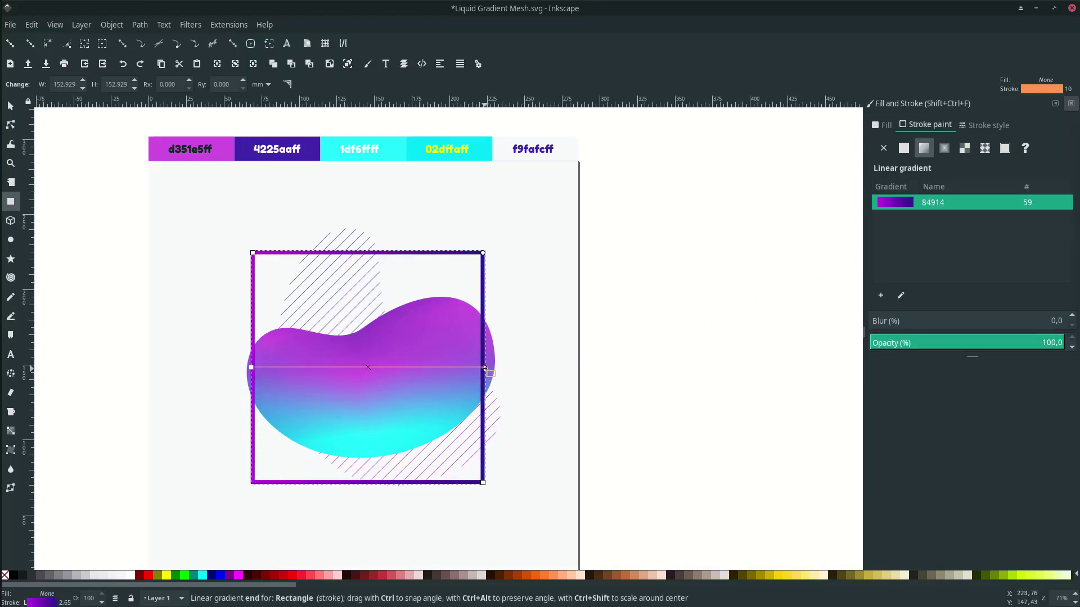
pyautogui.moveTo(490, 523); pyautogui.dragTo(489, 522)
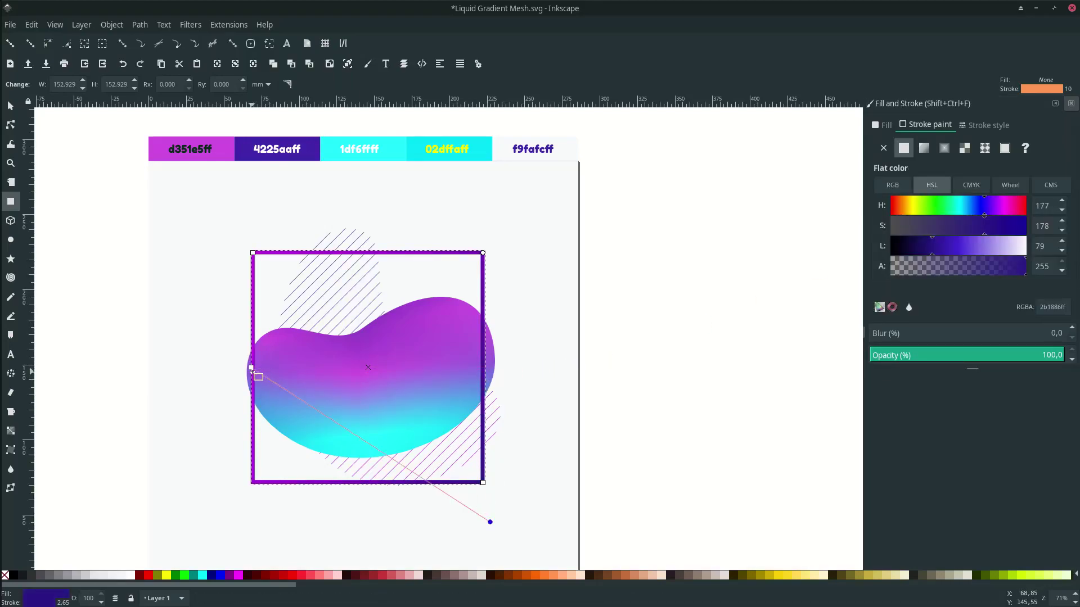
pyautogui.moveTo(250, 367); pyautogui.dragTo(270, 231)
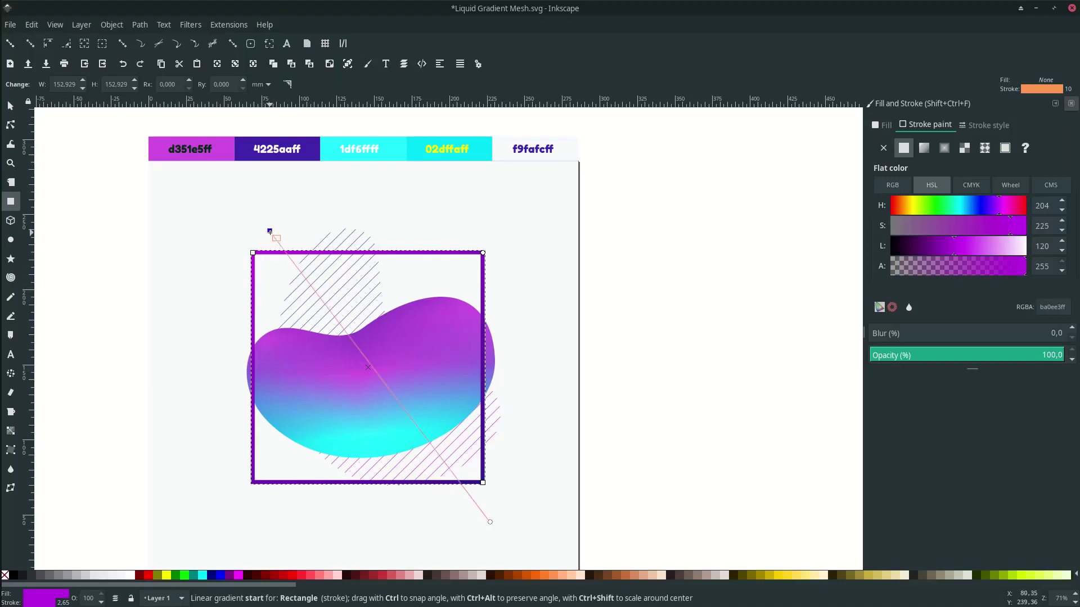
# Recolor the frame's stroke gradient from cyan 1df6ff at the upper left to magenta d351e5 at the lower right, using the palette swatches
pyautogui.press('d')
pyautogui.click(400, 149)
pyautogui.scroll(-2, 509, 456)
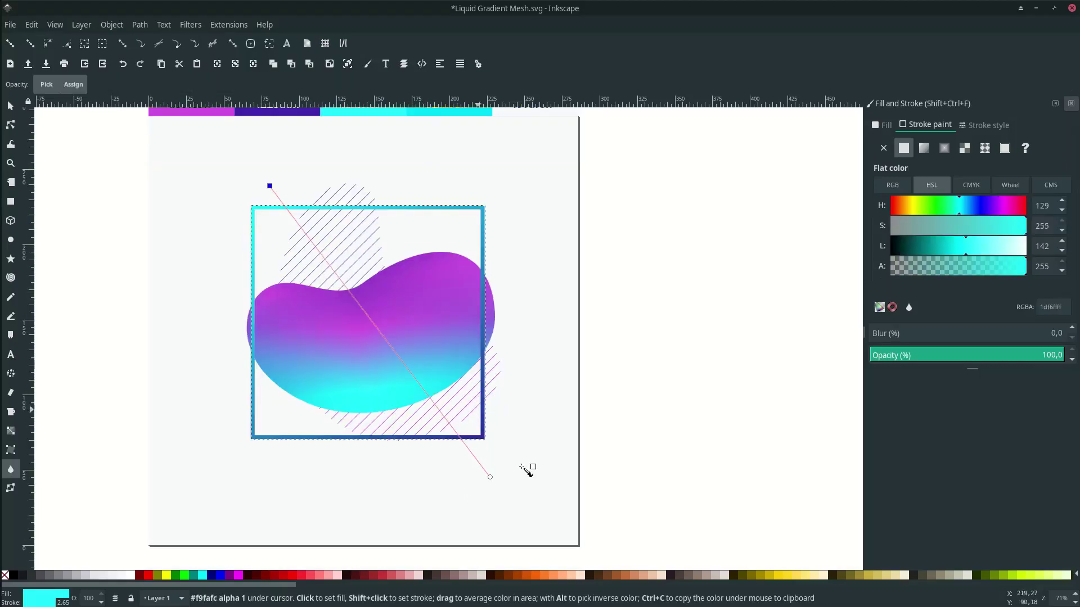
pyautogui.click(490, 478)
pyautogui.scroll(3, 488, 474)
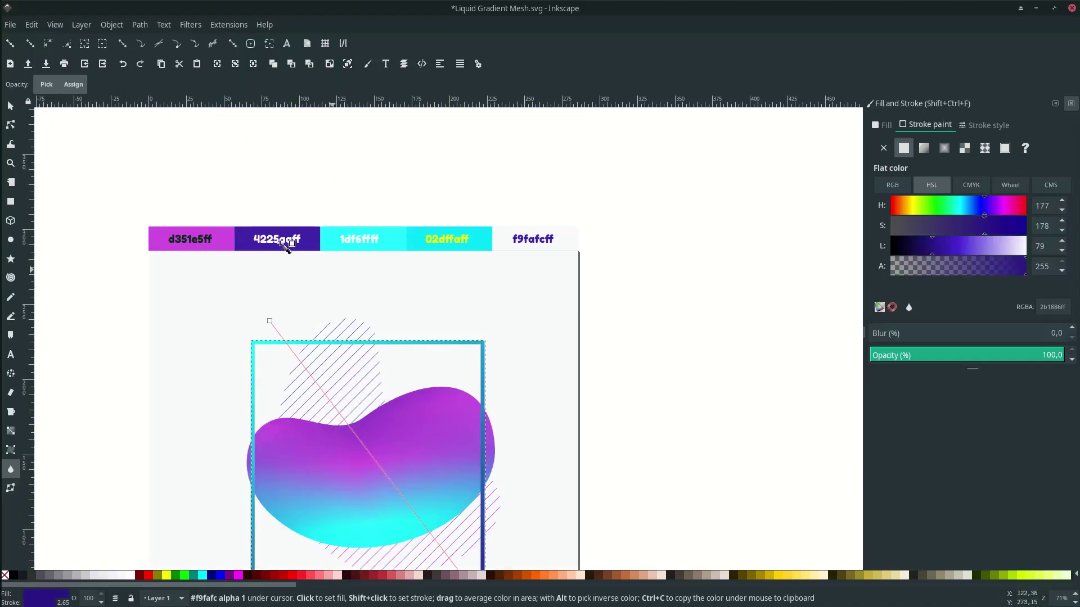
pyautogui.click(223, 240)
pyautogui.scroll(-1, 241, 245)
pyautogui.scroll(-2, 484, 402)
# Narrow the frame symmetrically to about 137 mm wide and lower it behind the bean while keeping it above the line pattern
pyautogui.press('s')
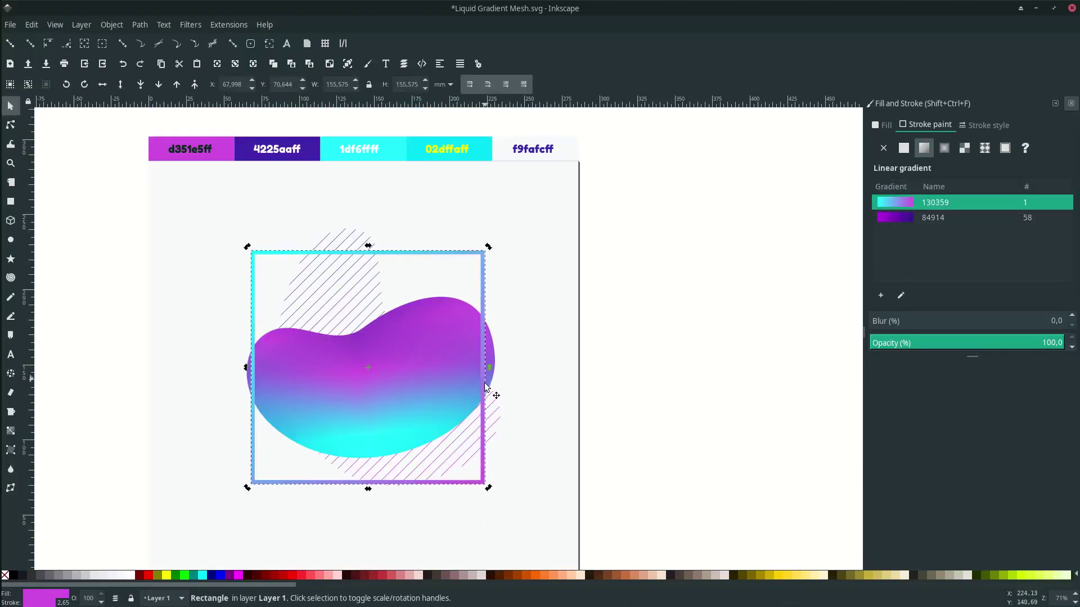
pyautogui.moveTo(248, 368); pyautogui.dragTo(258, 372)
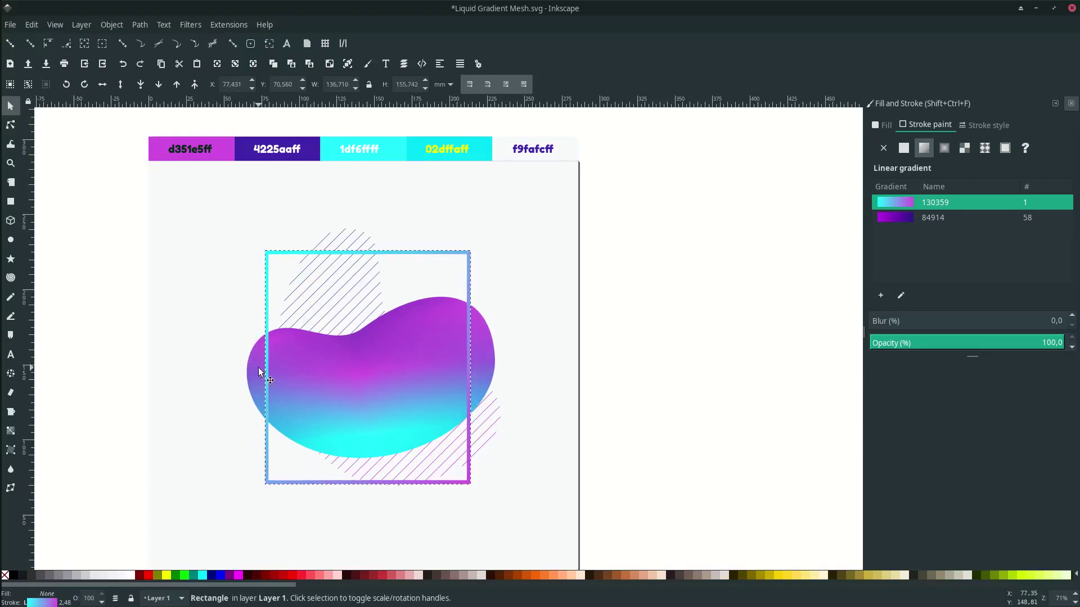
pyautogui.click(160, 86)
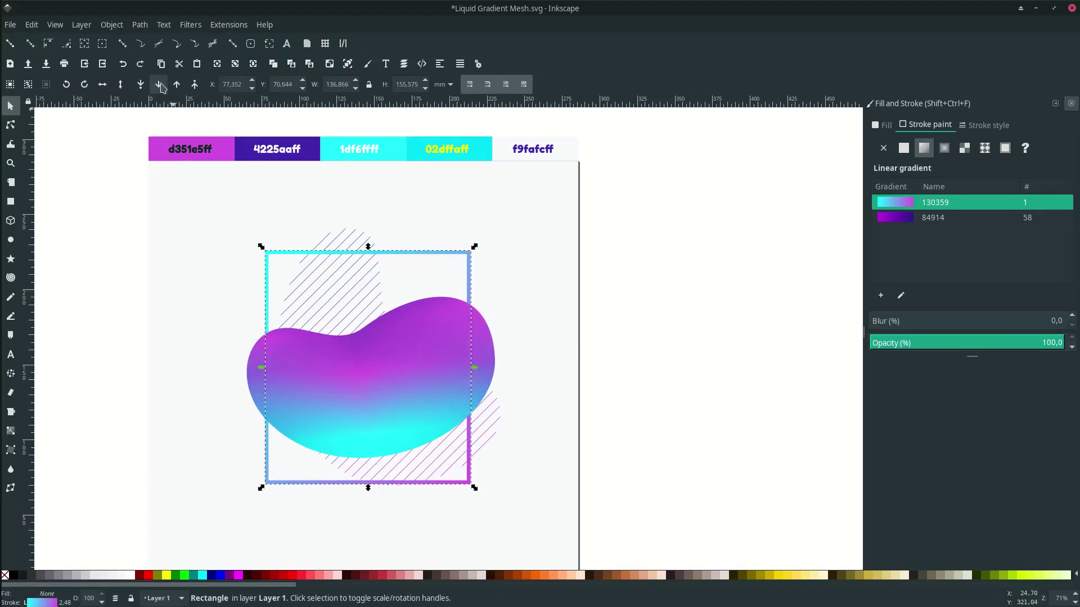
pyautogui.click(161, 86)
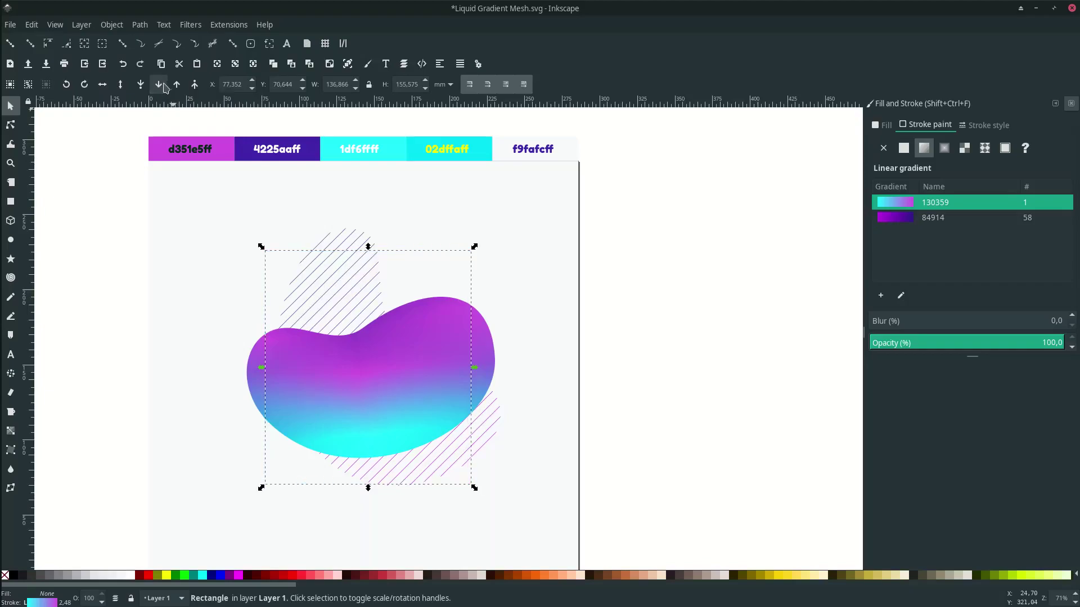
pyautogui.hotkey('ctrl', 'z')
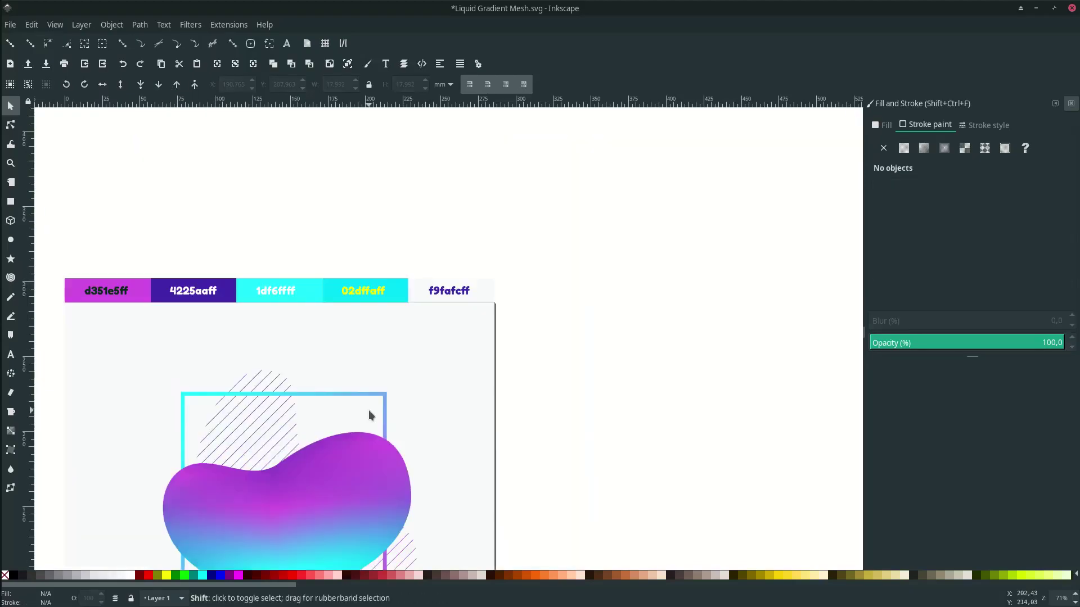
# Draw a magenta circle about 21 mm in diameter over the frame's upper-right corner
pyautogui.hscroll(5, 369, 410)
pyautogui.scroll(-1, 369, 411)
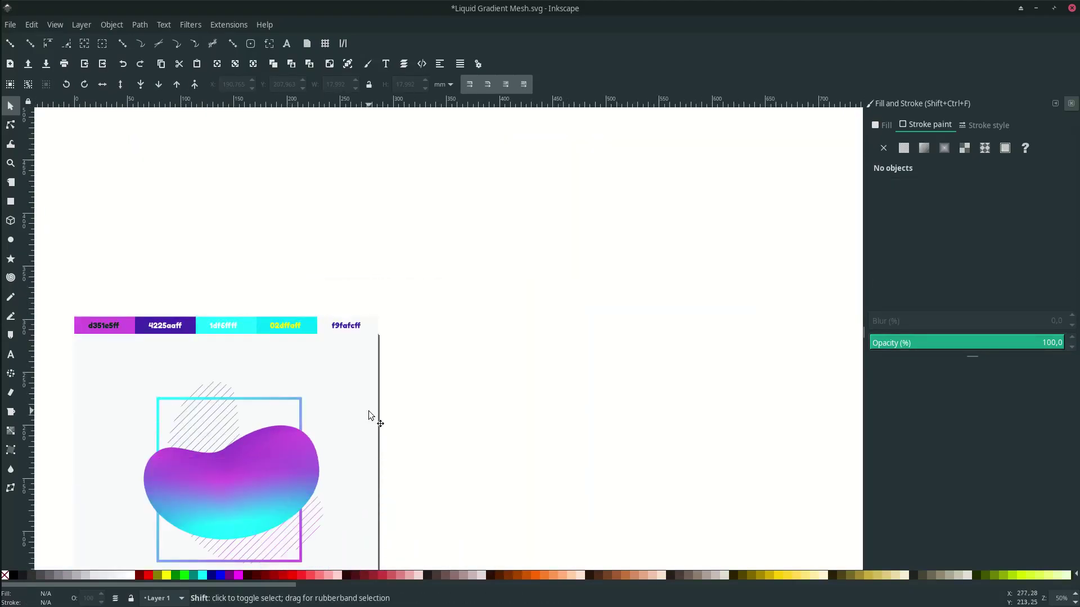
pyautogui.hscroll(-6, 368, 410)
pyautogui.scroll(-6, 366, 413)
pyautogui.scroll(-2, 367, 414)
pyautogui.hscroll(-2, 369, 413)
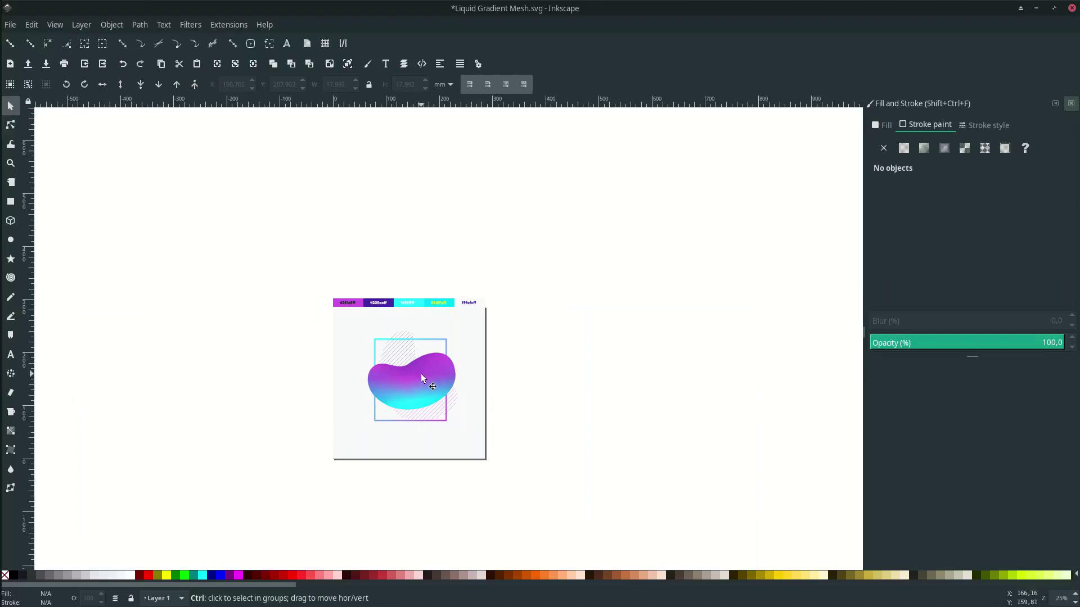
pyautogui.scroll(1, 421, 376)
pyautogui.click(11, 240)
pyautogui.scroll(2, 429, 342)
pyautogui.scroll(1, 489, 309)
pyautogui.moveTo(483, 311); pyautogui.dragTo(528, 313)
pyautogui.scroll(1, 501, 330)
pyautogui.press('s')
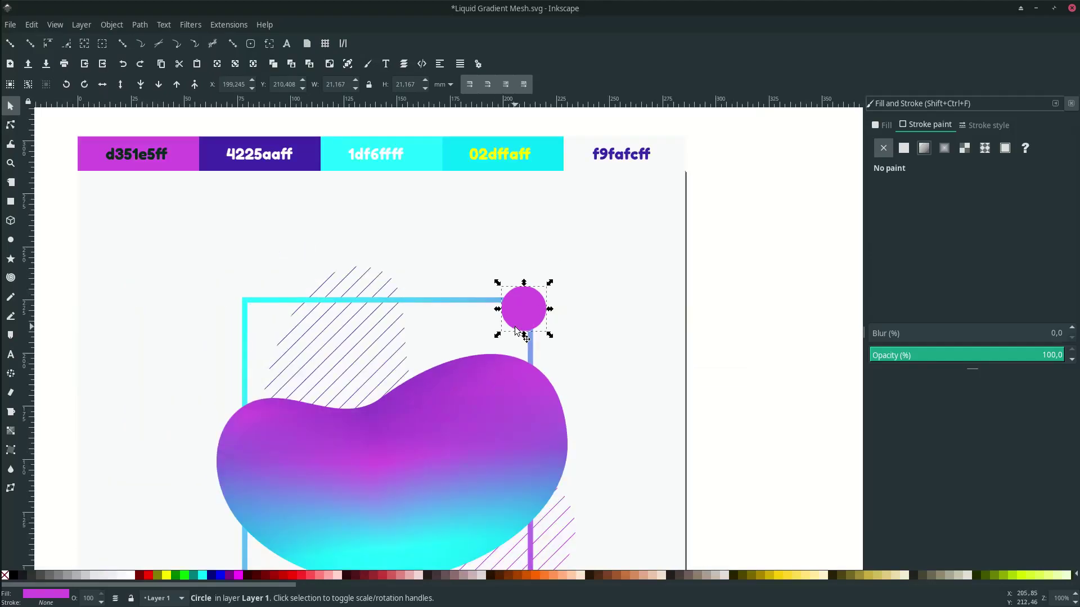
# Fill the corner circle with linear gradient 130359 and turn it to run from magenta at the top to cyan at the bottom
pyautogui.click(885, 125)
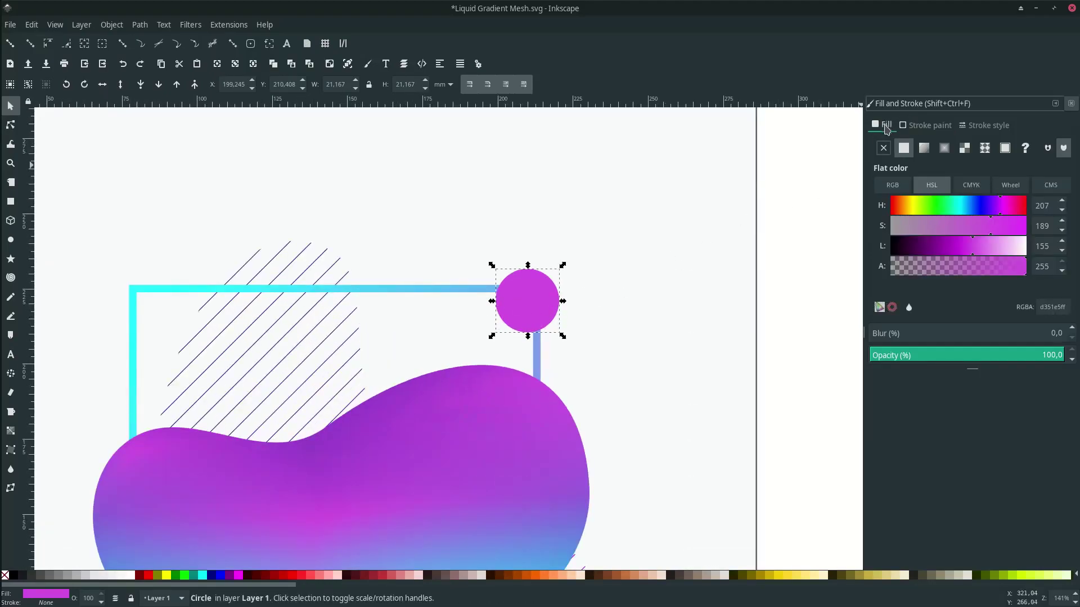
pyautogui.click(925, 148)
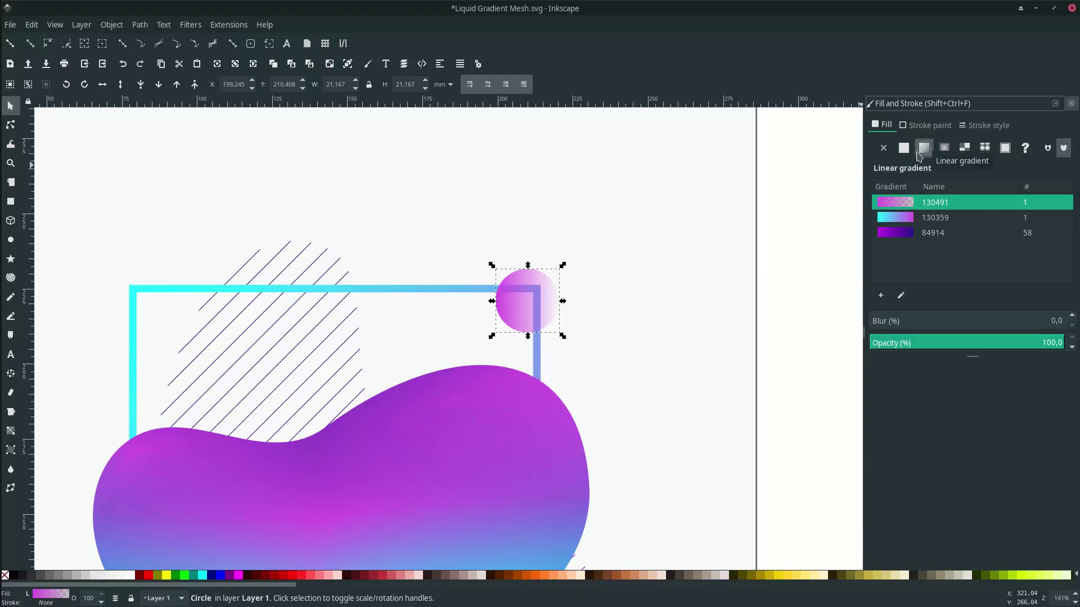
pyautogui.click(942, 219)
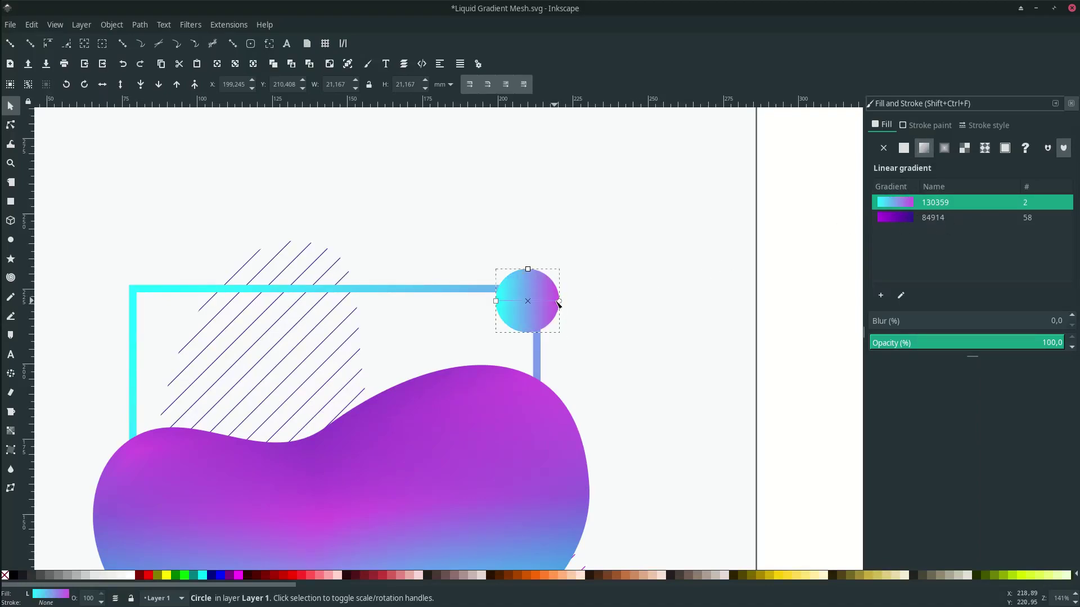
pyautogui.press('n')
pyautogui.moveTo(559, 300); pyautogui.dragTo(507, 251)
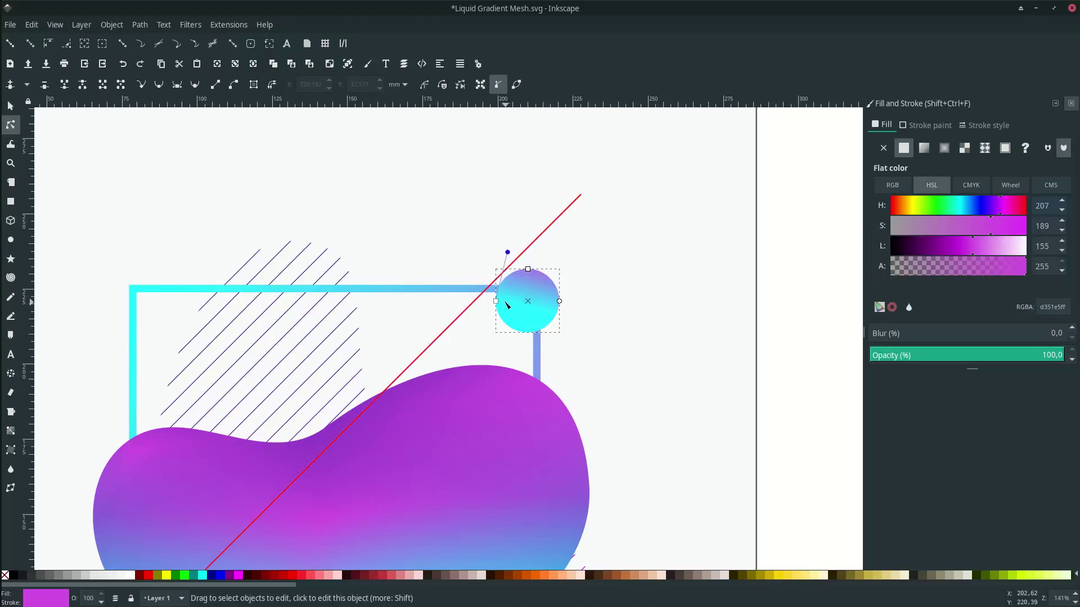
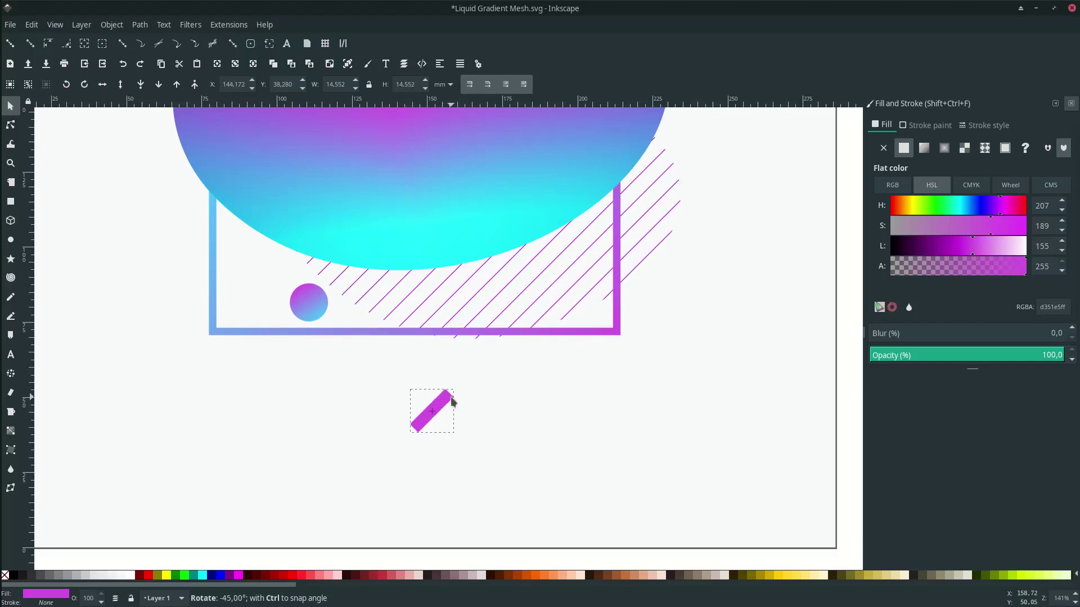
# Cross the tilted magenta bar below the frame with a mirrored duplicate and unite both into one X shape
pyautogui.scroll(1, 451, 420)
pyautogui.click(452, 419)
pyautogui.click(432, 404)
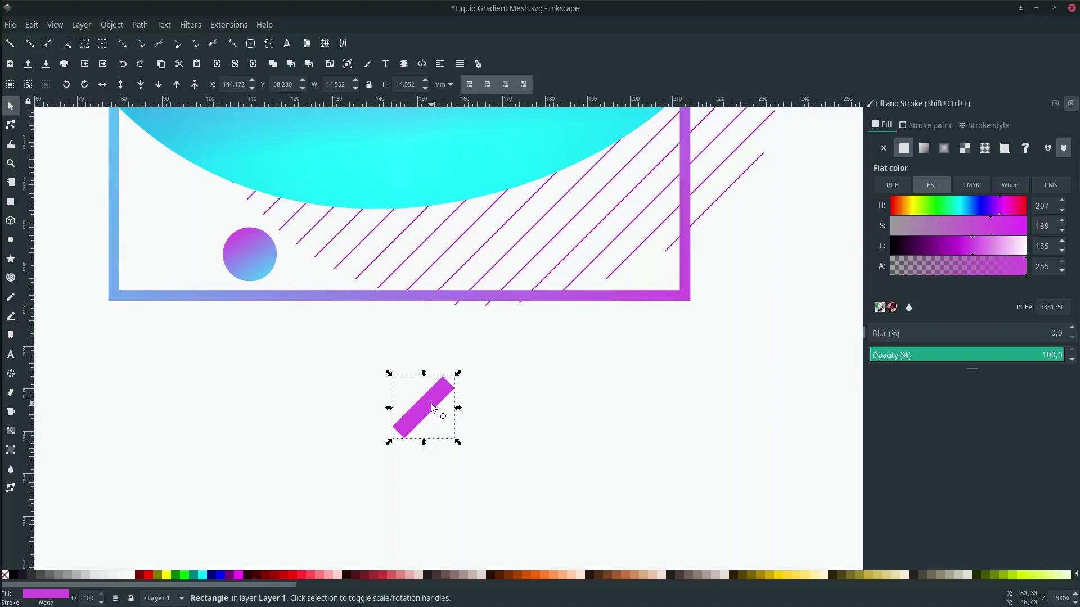
pyautogui.keyDown('shift'); pyautogui.click(407, 383); pyautogui.keyUp('shift')
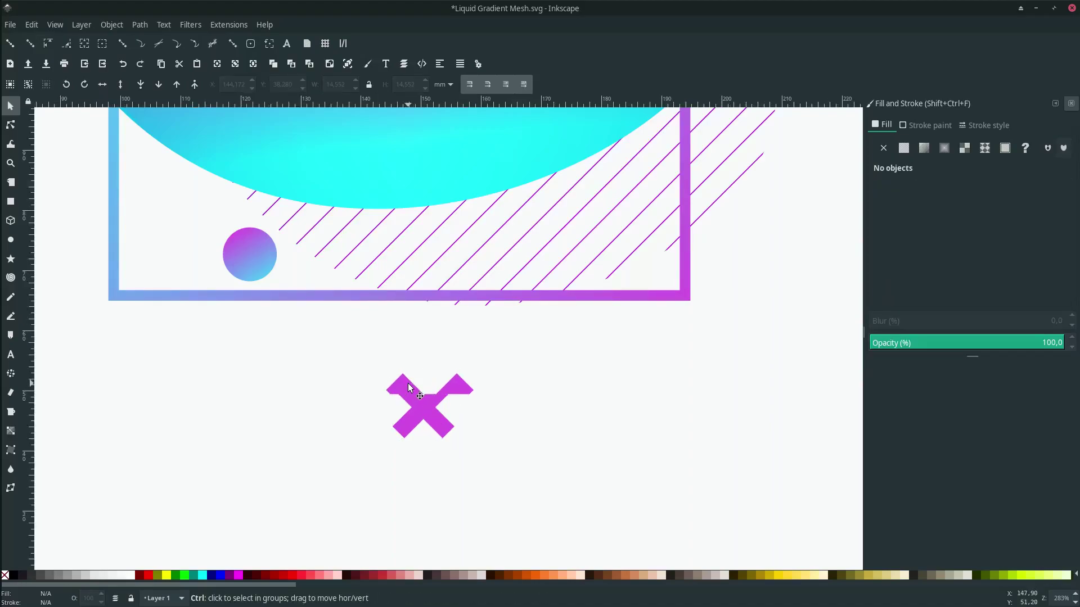
pyautogui.keyDown('ctrl'); pyautogui.scroll(2, 408, 384); pyautogui.keyUp('ctrl')
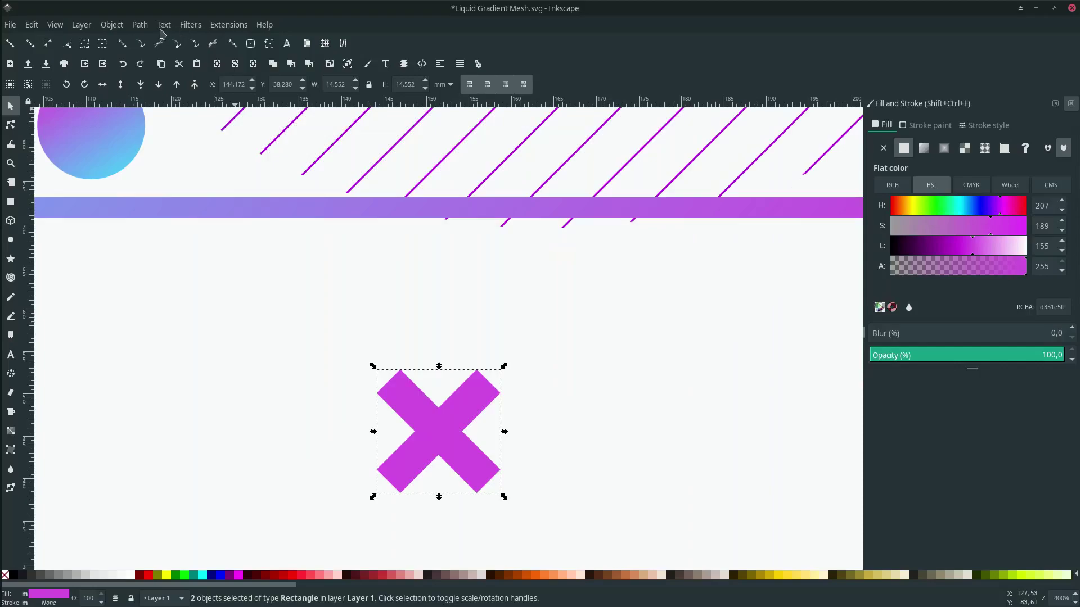
pyautogui.click(140, 24)
pyautogui.click(179, 101)
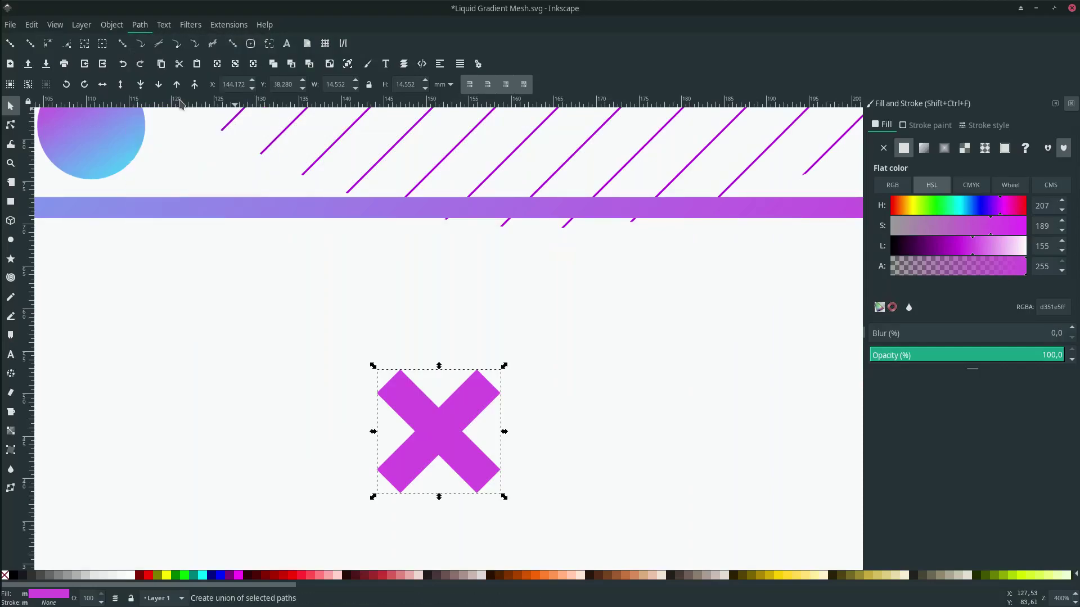
pyautogui.keyDown('ctrl'); pyautogui.scroll(-1, 430, 423); pyautogui.keyUp('ctrl')
pyautogui.moveTo(429, 422)
pyautogui.mouseDown()
pyautogui.moveTo(464, 404)
pyautogui.moveTo(444, 426)
pyautogui.mouseUp()
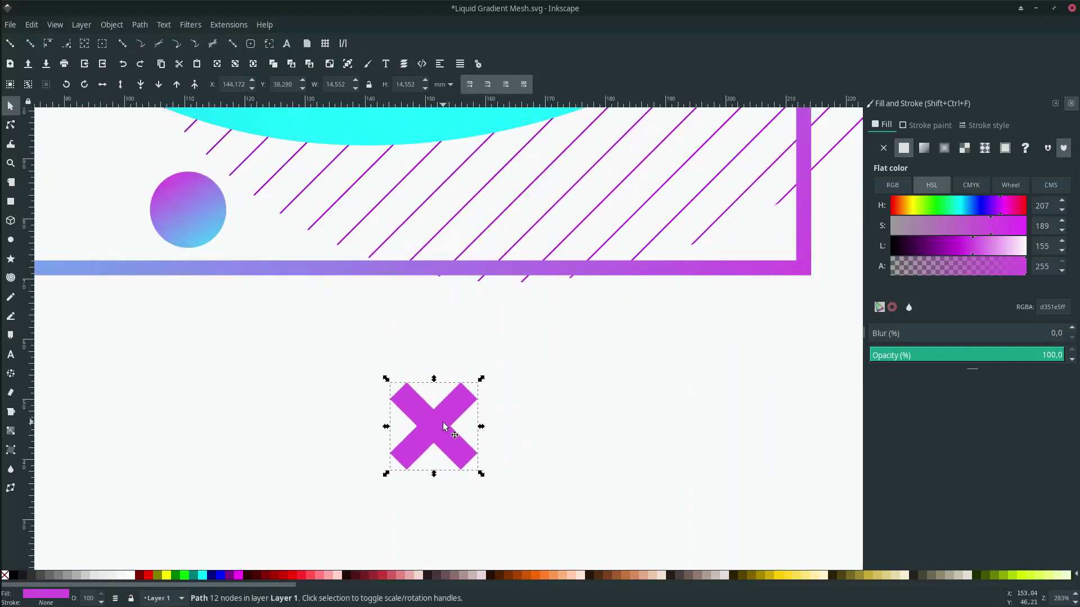
# Fill the X shape with linear gradient 130359 and angle it from cyan at the upper left to magenta at the lower right
pyautogui.keyDown('ctrl'); pyautogui.scroll(-1, 444, 425); pyautogui.keyUp('ctrl')
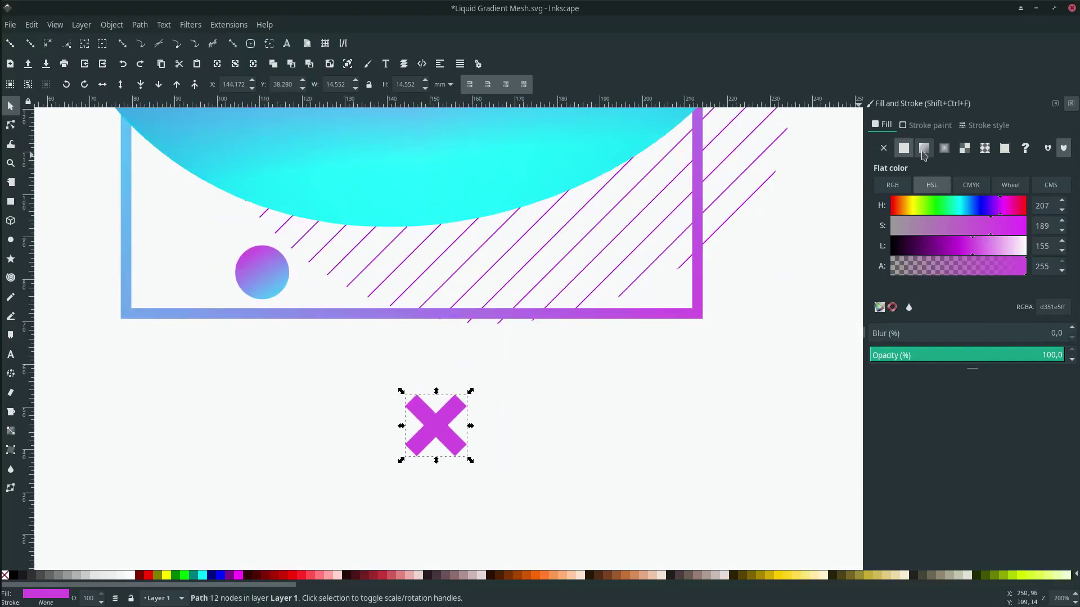
pyautogui.click(924, 148)
pyautogui.click(948, 220)
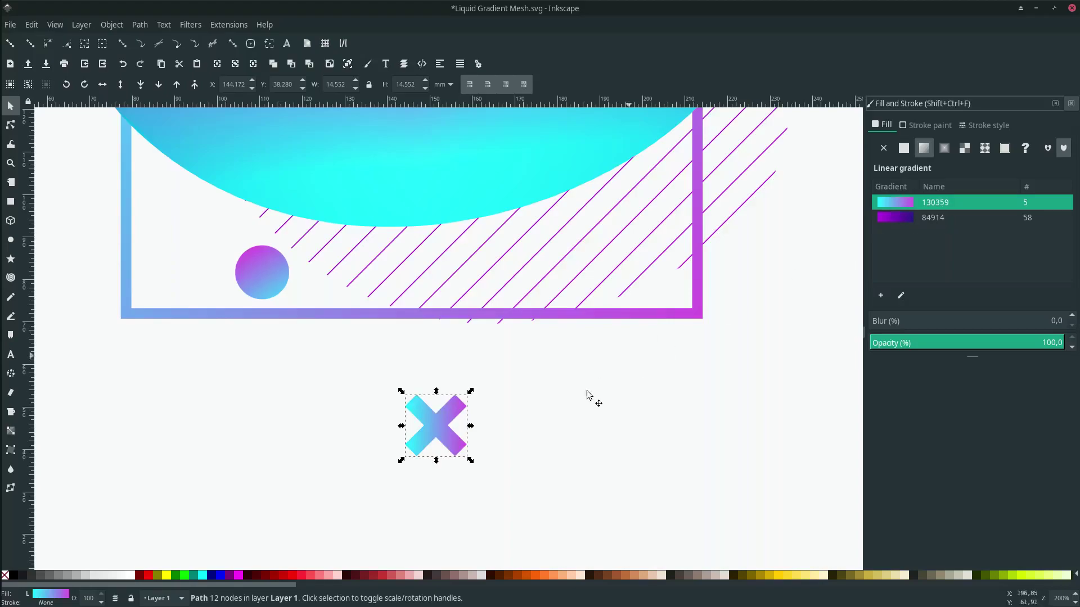
pyautogui.keyDown('ctrl'); pyautogui.scroll(-1, 494, 436); pyautogui.keyUp('ctrl')
pyautogui.press('n')
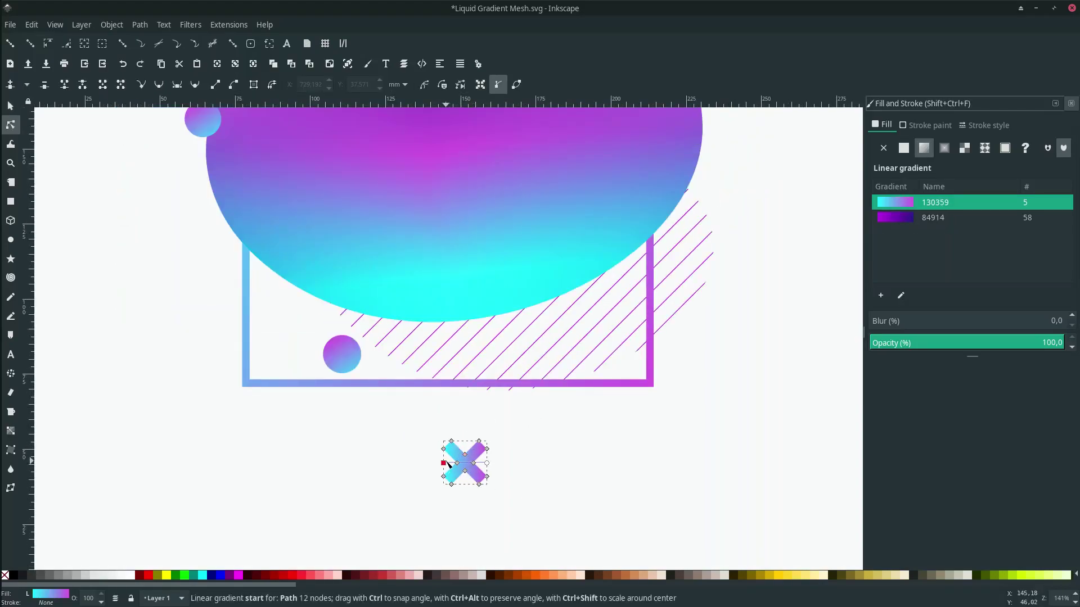
pyautogui.click(444, 436)
# Place the cross on the frame's lower-right corner, with duplicates below the lower-left corner and above the bean inside the frame
pyautogui.moveTo(487, 463); pyautogui.dragTo(666, 407)
pyautogui.press('s')
pyautogui.hotkey('ctrl', 'd')
pyautogui.moveTo(646, 386); pyautogui.dragTo(215, 362)
pyautogui.scroll(4, 215, 361)
pyautogui.keyDown('ctrl'); pyautogui.scroll(-1, 215, 362); pyautogui.keyUp('ctrl')
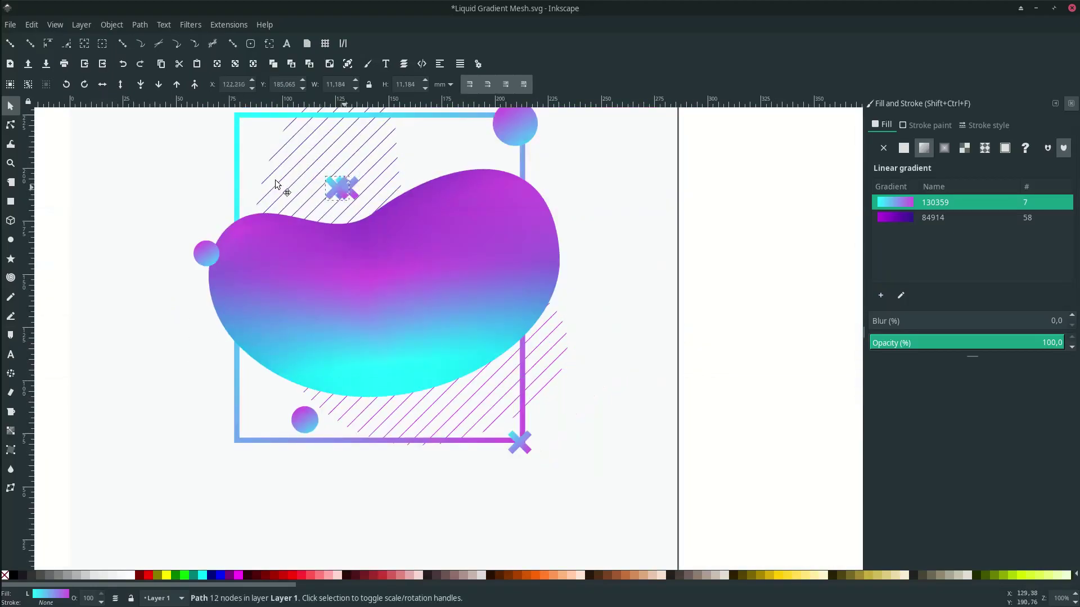
pyautogui.moveTo(222, 444); pyautogui.dragTo(241, 481)
pyautogui.scroll(2, 339, 236)
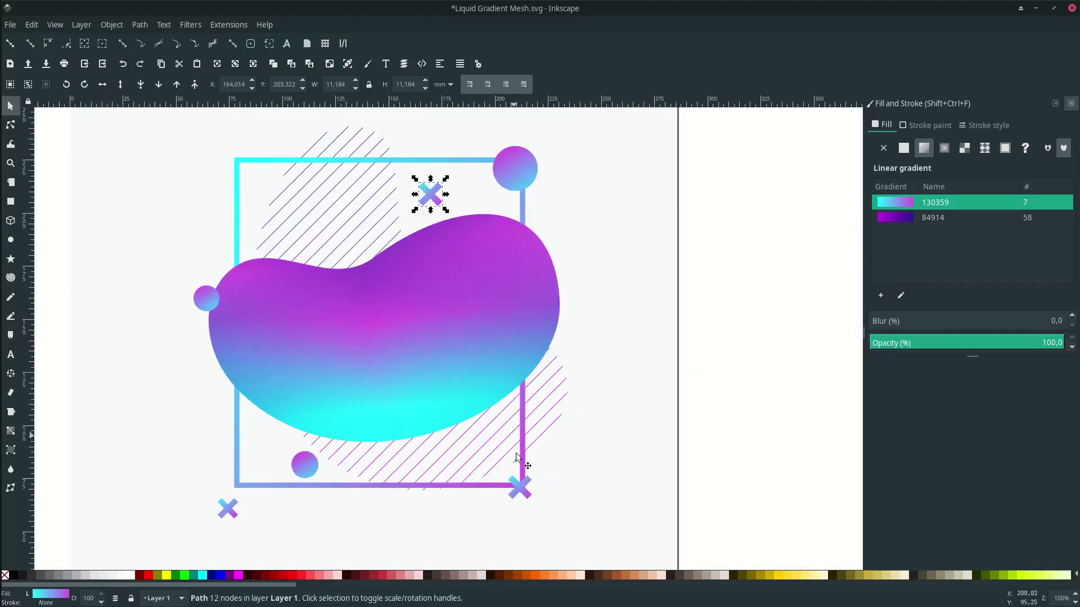
# Move the lower-right cross inside the frame over the diagonal lines, enlarge it, and save the drawing
pyautogui.moveTo(433, 199); pyautogui.dragTo(358, 202)
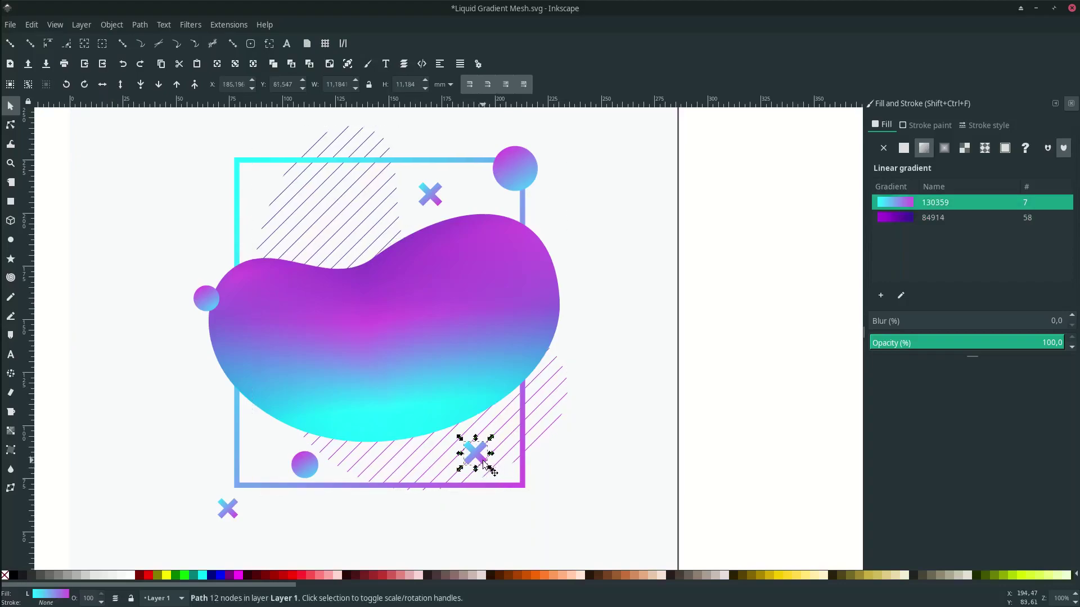
pyautogui.moveTo(490, 468); pyautogui.dragTo(505, 483)
pyautogui.moveTo(488, 467); pyautogui.dragTo(493, 461)
pyautogui.moveTo(432, 197); pyautogui.dragTo(431, 191)
pyautogui.keyDown('ctrl'); pyautogui.scroll(1, 431, 209); pyautogui.keyUp('ctrl')
pyautogui.keyDown('ctrl'); pyautogui.scroll(-2, 451, 231); pyautogui.keyUp('ctrl')
pyautogui.scroll(1, 450, 230)
pyautogui.press('Escape')
pyautogui.hotkey('ctrl', 's')
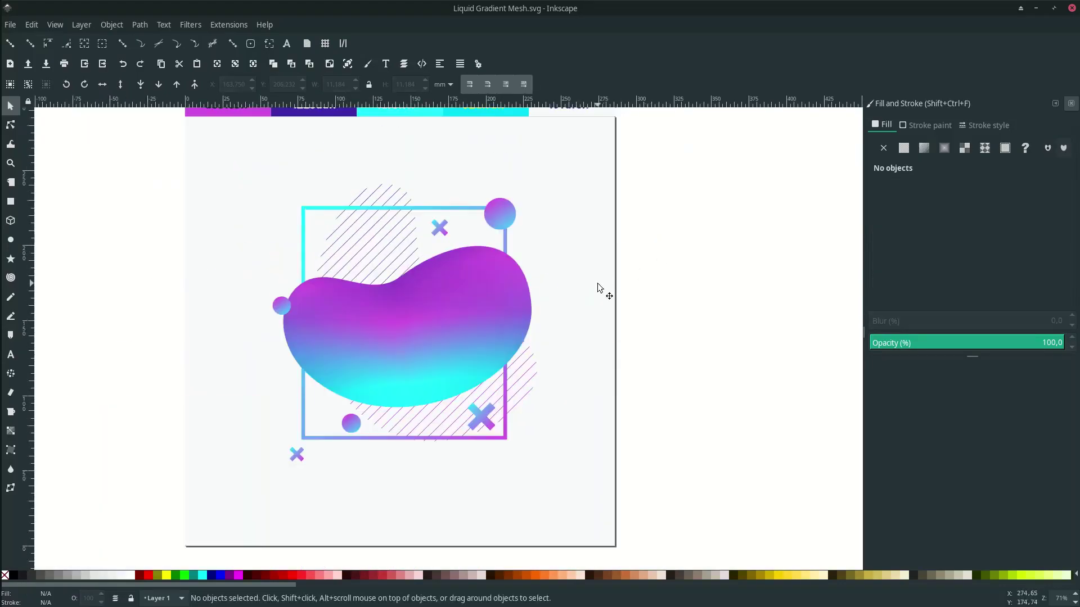
pyautogui.hotkey('ctrl', 's')
# Nudge the enlarged cross toward the frame's lower-right corner and the upper cross slightly down, and save the drawing
pyautogui.hscroll(-2, 647, 295)
pyautogui.moveTo(527, 418); pyautogui.dragTo(533, 420)
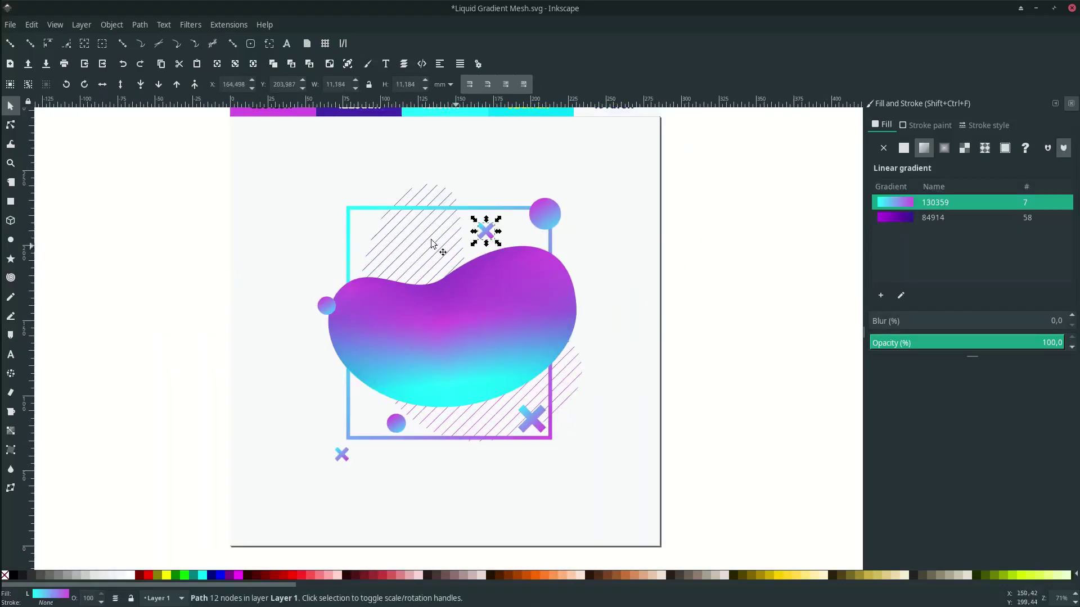
pyautogui.scroll(3, 488, 233)
pyautogui.scroll(-3, 431, 264)
pyautogui.press('Escape')
pyautogui.hotkey('ctrl', 's')
pyautogui.hotkey('ctrl', 's')
# Reorient the gradient of the small circle on the bean's left edge to run from magenta at the upper left to cyan at the lower right
pyautogui.moveTo(361, 444); pyautogui.dragTo(366, 424)
pyautogui.hotkey('ctrl', 'z')
pyautogui.click(290, 333)
pyautogui.scroll(3, 289, 335)
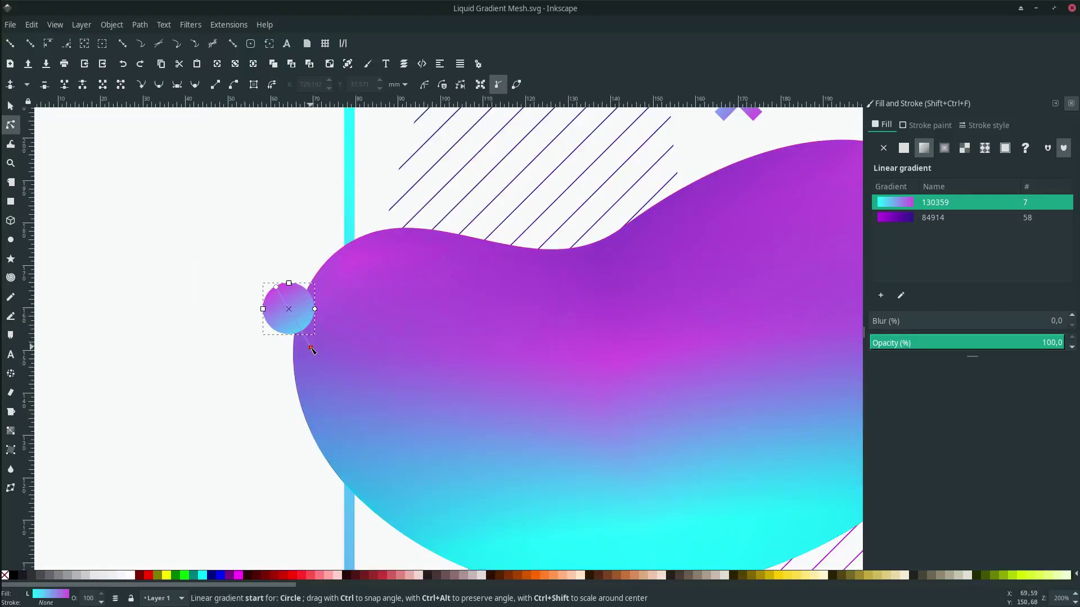
pyautogui.moveTo(310, 348); pyautogui.dragTo(312, 332)
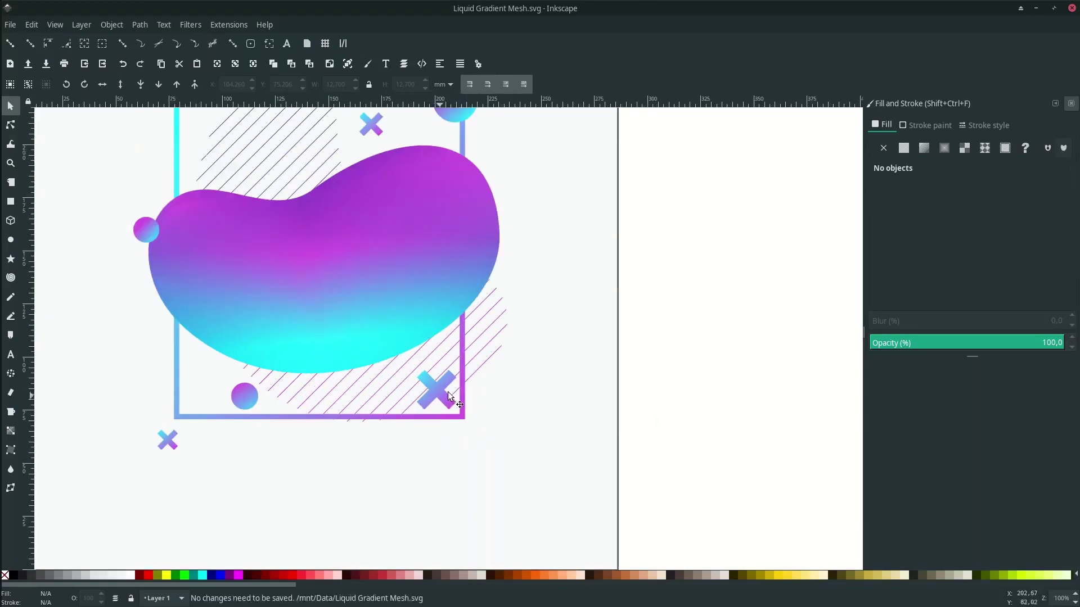
pyautogui.click(448, 400)
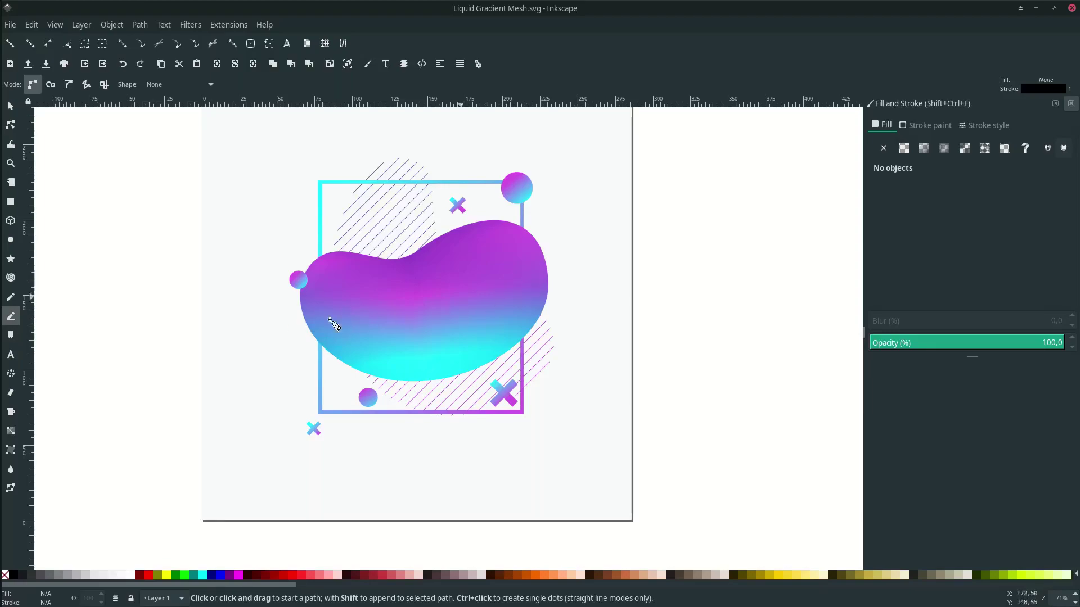
# Draw a closed wavy loop across the bean with the Bezier pen, extending past its left and right edges
pyautogui.moveTo(571, 227); pyautogui.dragTo(603, 249)
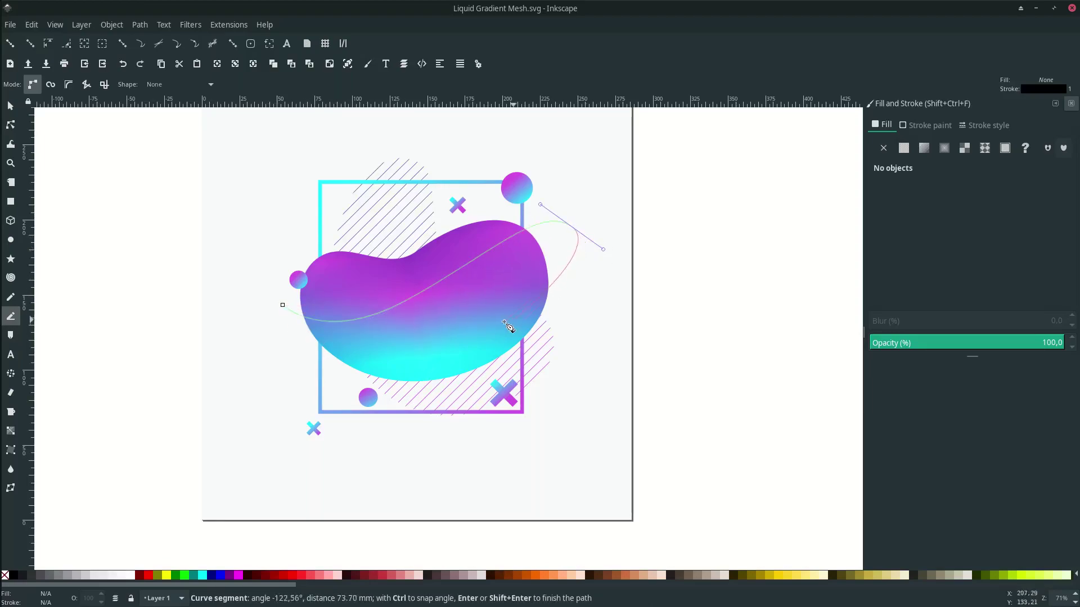
pyautogui.moveTo(304, 279); pyautogui.dragTo(328, 253)
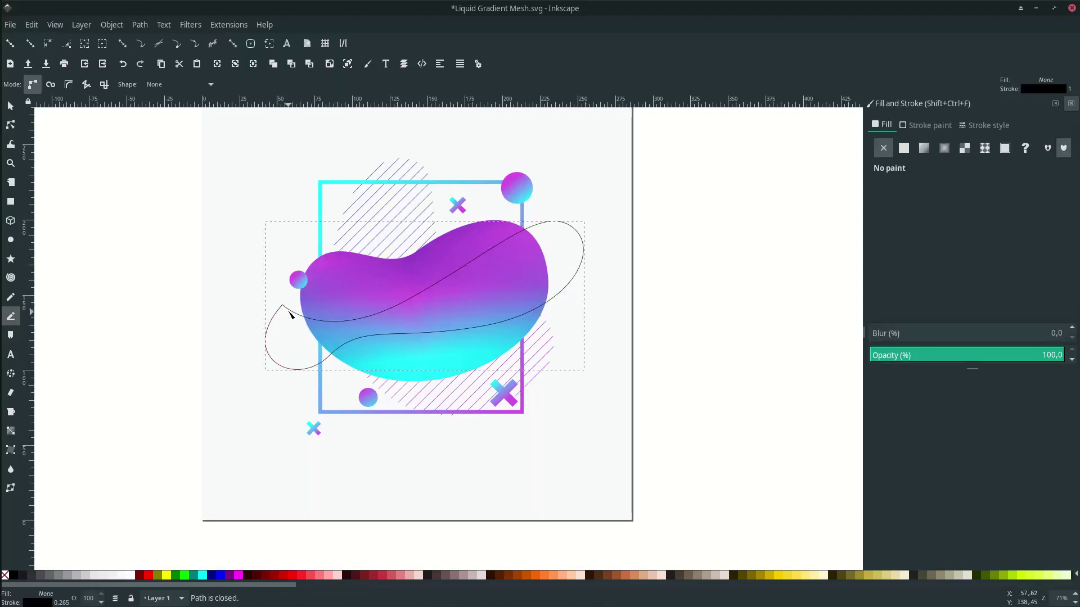
# Make the loop's left start node symmetric, shift its left and right end nodes down, and reshape the upper curve across the bean
pyautogui.press('n')
pyautogui.click(177, 84)
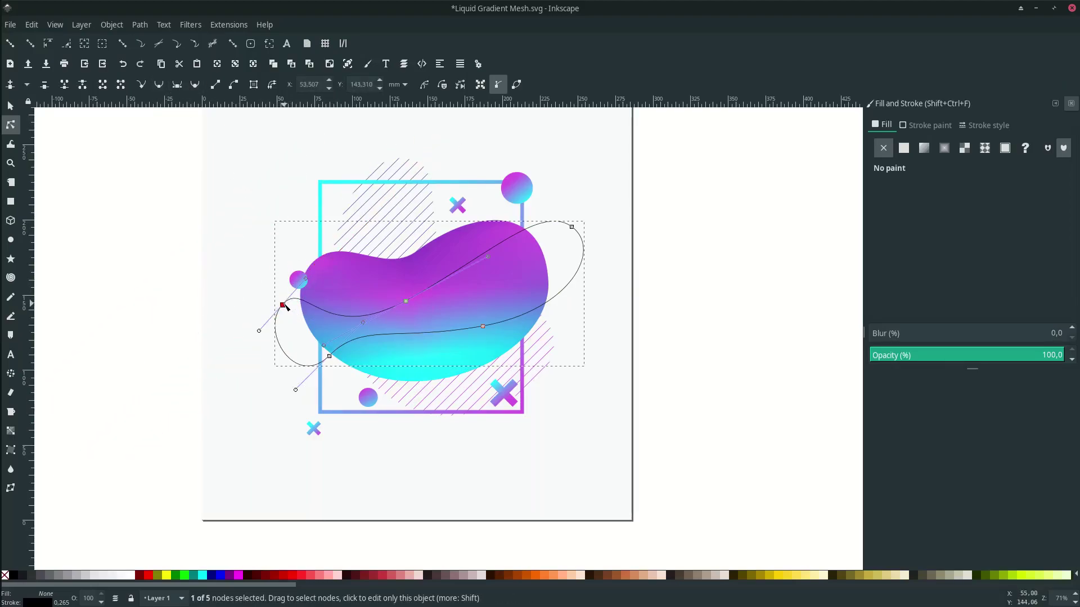
pyautogui.moveTo(283, 306); pyautogui.dragTo(273, 323)
pyautogui.moveTo(571, 227); pyautogui.dragTo(578, 239)
pyautogui.moveTo(488, 256); pyautogui.dragTo(490, 251)
pyautogui.moveTo(406, 301); pyautogui.dragTo(426, 293)
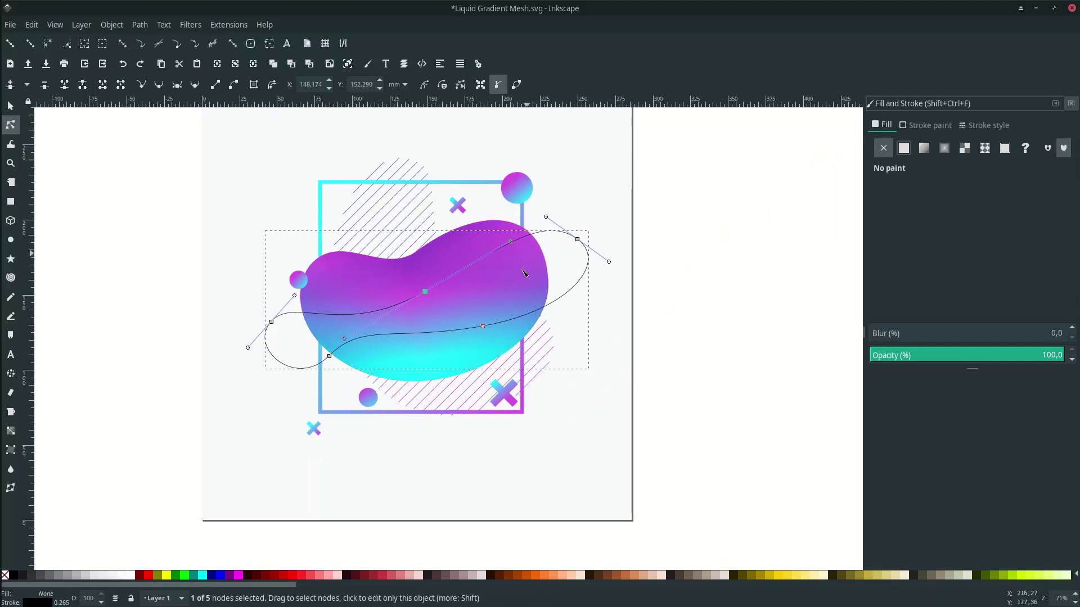
# Fill the wavy loop with the existing cyan-to-magenta linear gradient and remove its stroke
pyautogui.click(923, 148)
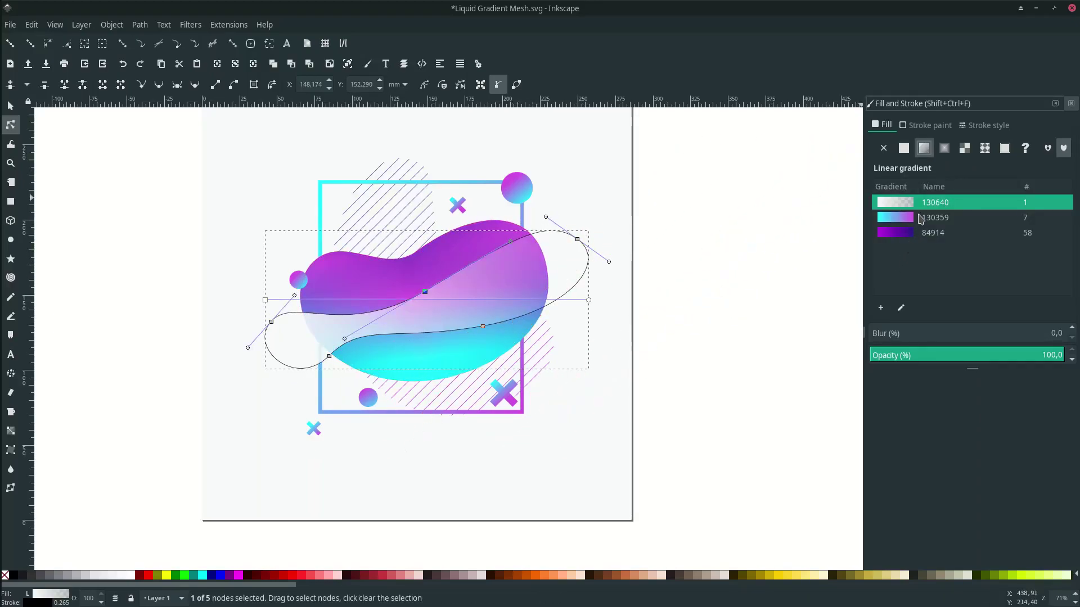
pyautogui.click(920, 218)
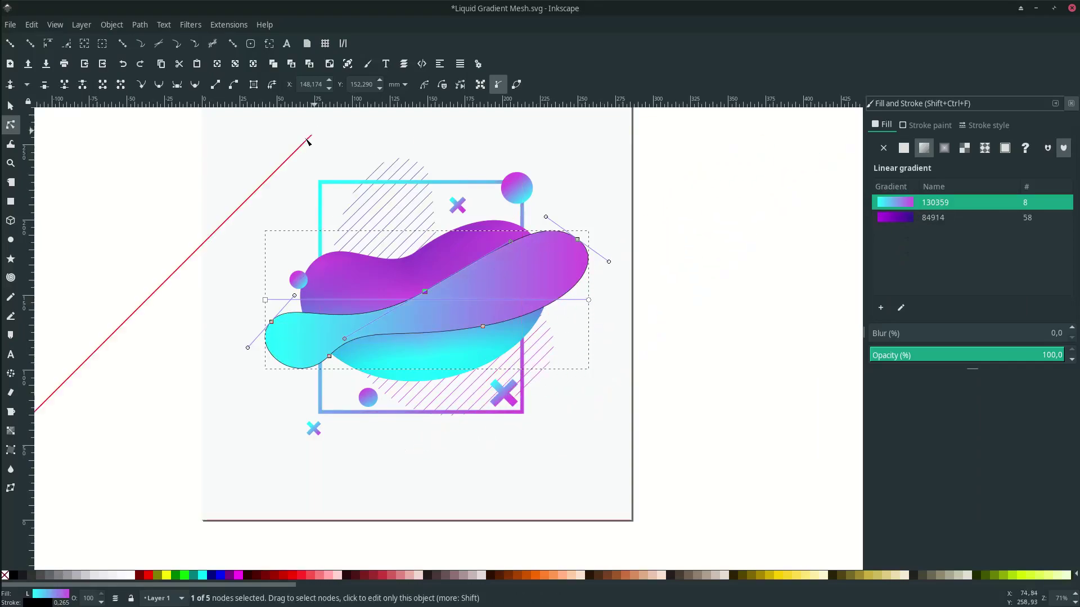
pyautogui.press('s')
pyautogui.rightClick(39, 602)
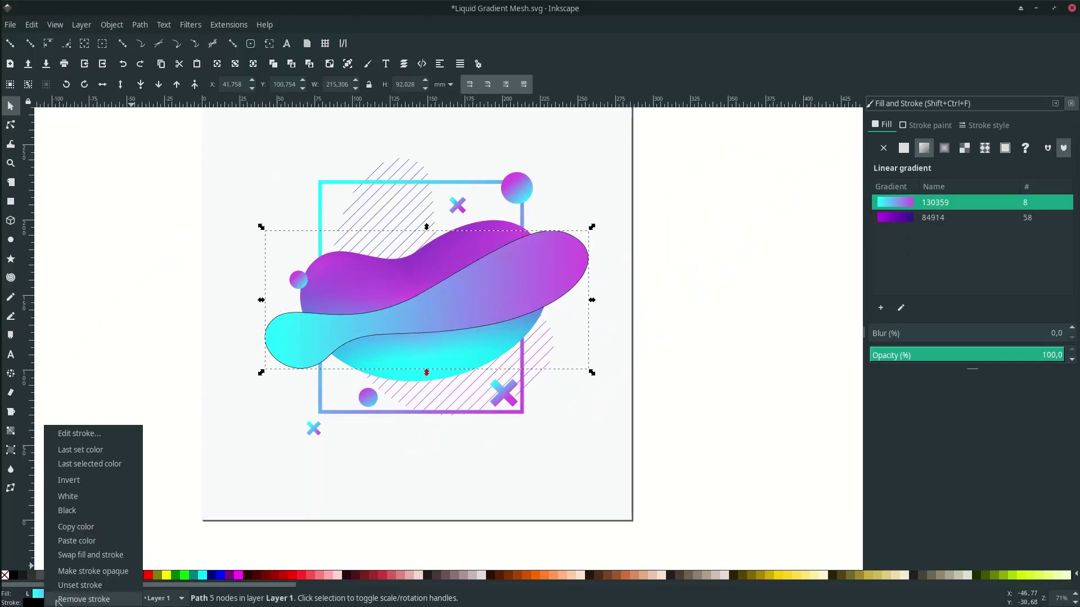
pyautogui.click(65, 574)
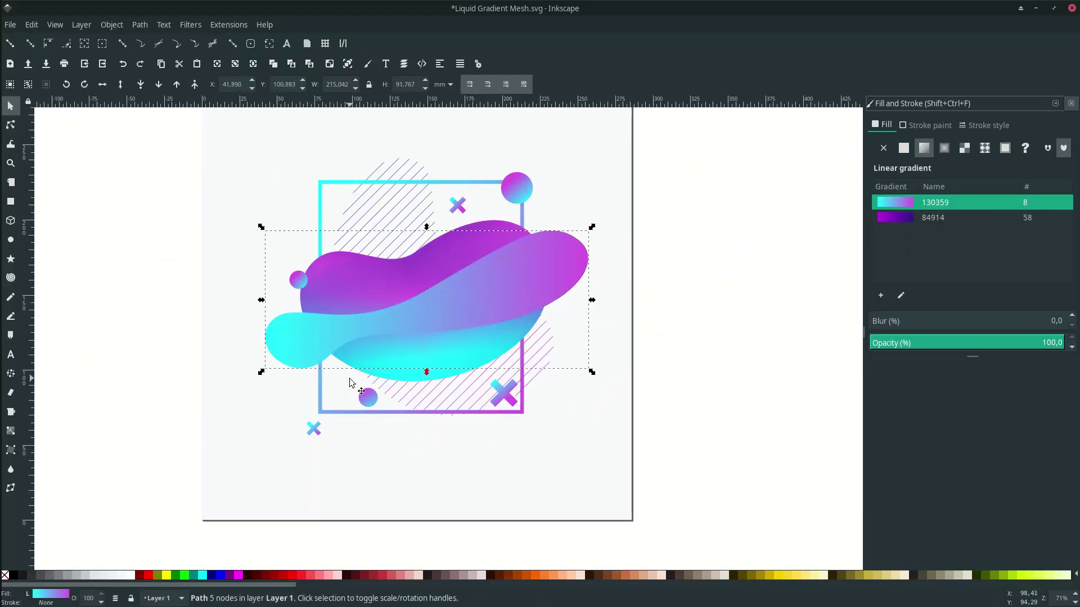
# Lower the loop behind the bean, tilt its gradient from cyan at the lower left to magenta at the upper right, and shift it slightly right
pyautogui.click(159, 86)
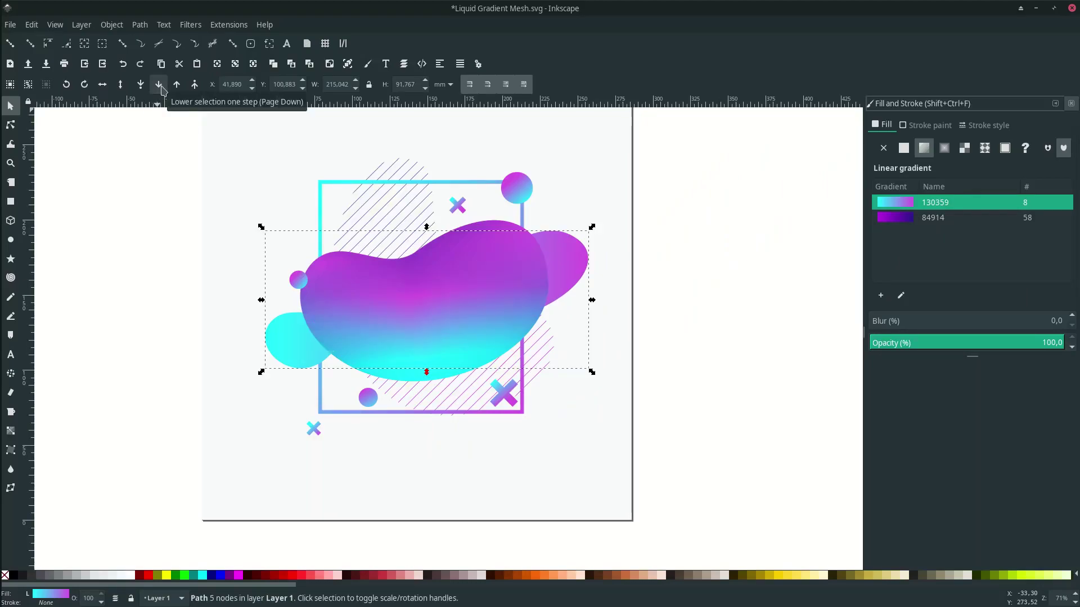
pyautogui.press('n')
pyautogui.moveTo(585, 238); pyautogui.dragTo(552, 263)
pyautogui.moveTo(268, 359); pyautogui.dragTo(300, 356)
pyautogui.press('s')
pyautogui.press('n')
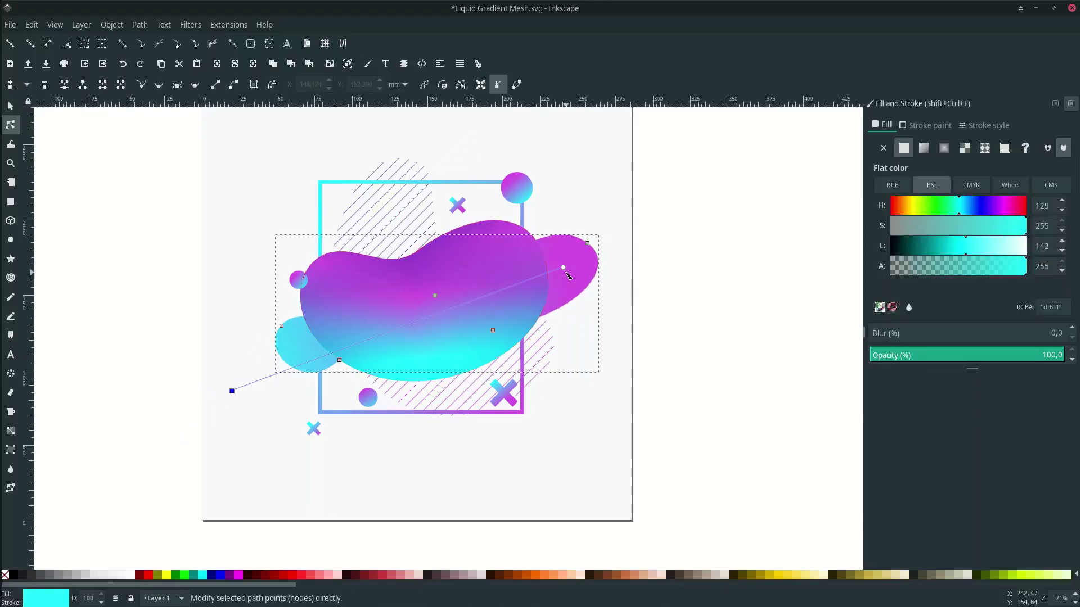
# Reshape the loop's protruding ends by moving its upper-right node up and inward and adjusting its two lower-left nodes, and save the drawing
pyautogui.click(587, 243)
pyautogui.click(572, 247)
pyautogui.moveTo(587, 244); pyautogui.dragTo(565, 231)
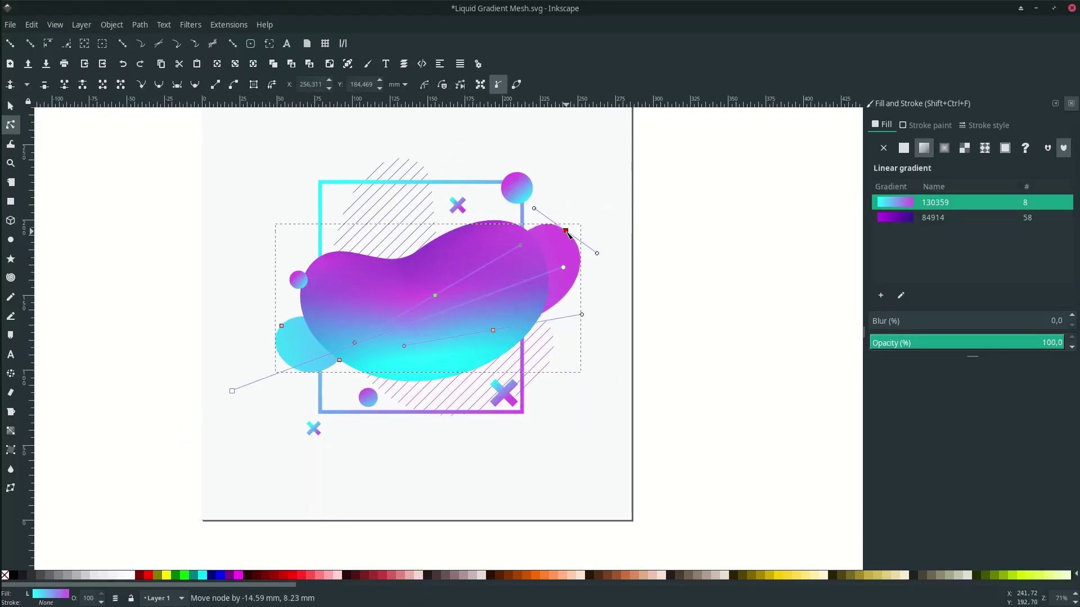
pyautogui.moveTo(281, 326); pyautogui.dragTo(291, 330)
pyautogui.moveTo(339, 361); pyautogui.dragTo(325, 366)
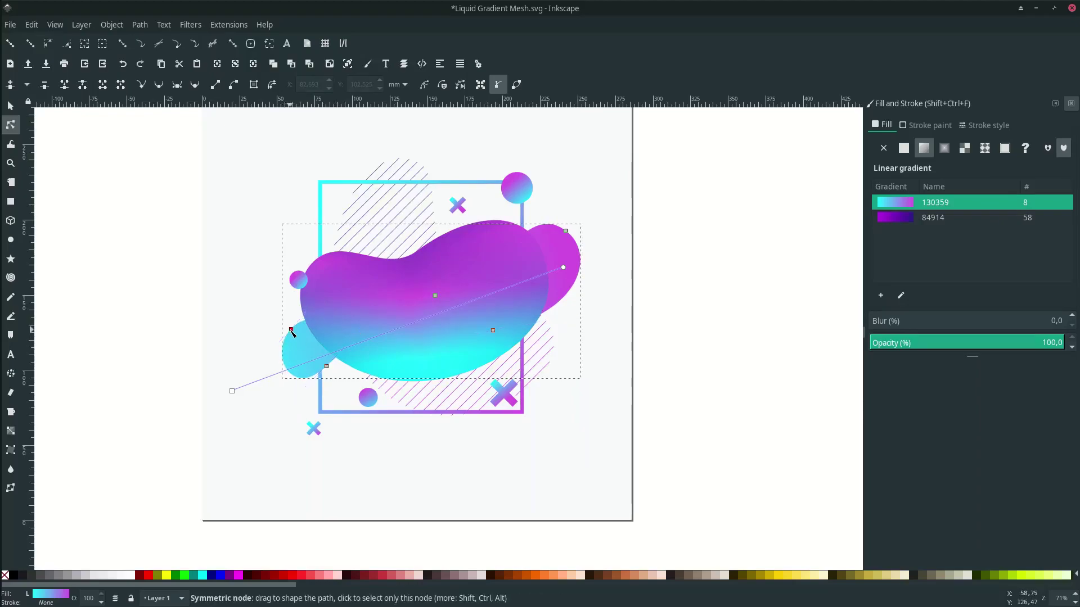
pyautogui.moveTo(290, 329); pyautogui.dragTo(278, 331)
pyautogui.press('s')
pyautogui.press('Escape')
pyautogui.hotkey('ctrl', 's')
# Add the text LIQUID on the middle of the bean
pyautogui.scroll(1, 572, 295)
pyautogui.click(689, 284)
pyautogui.scroll(-1, 690, 283)
pyautogui.press('Escape')
pyautogui.moveTo(769, 275); pyautogui.dragTo(651, 299)
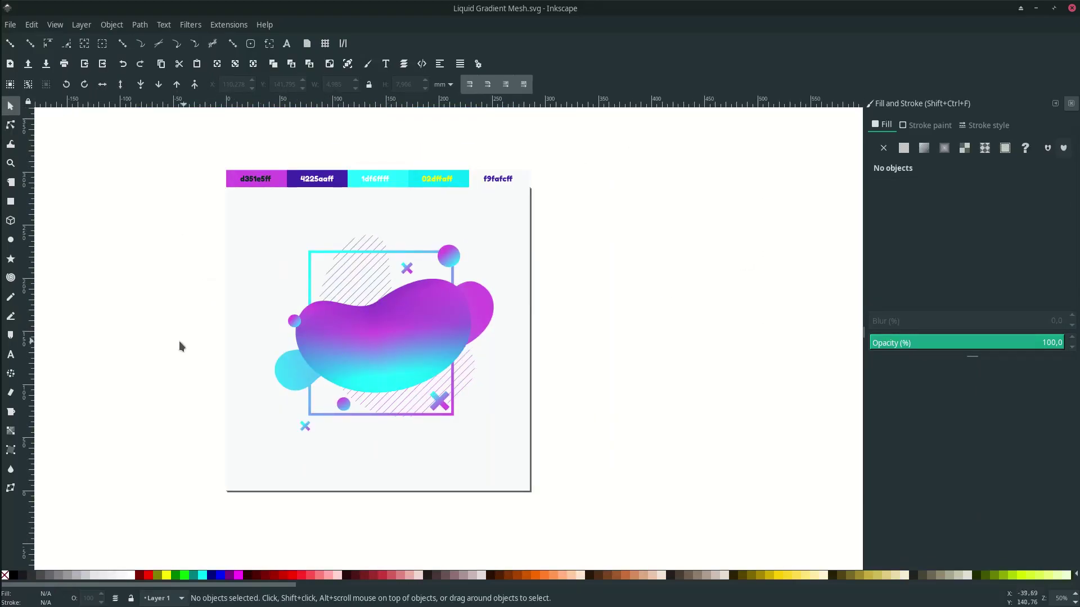
pyautogui.click(11, 356)
pyautogui.scroll(2, 283, 378)
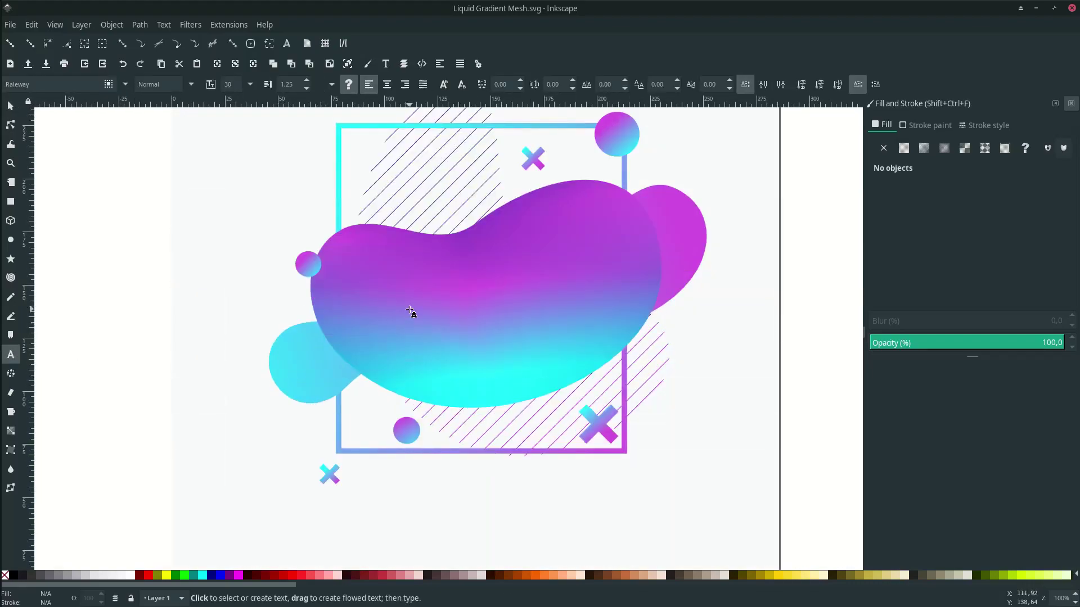
pyautogui.hscroll(2, 453, 330)
pyautogui.write('LIQUID')
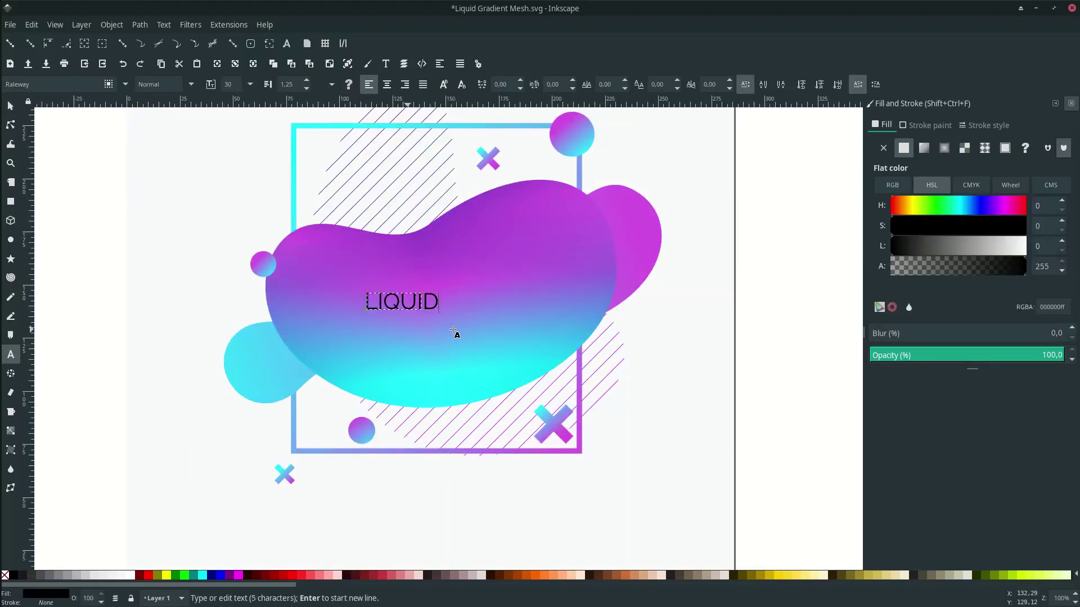
# Set the LIQUID text to the Heavy font style with a white fill
pyautogui.click(183, 86)
pyautogui.click(171, 347)
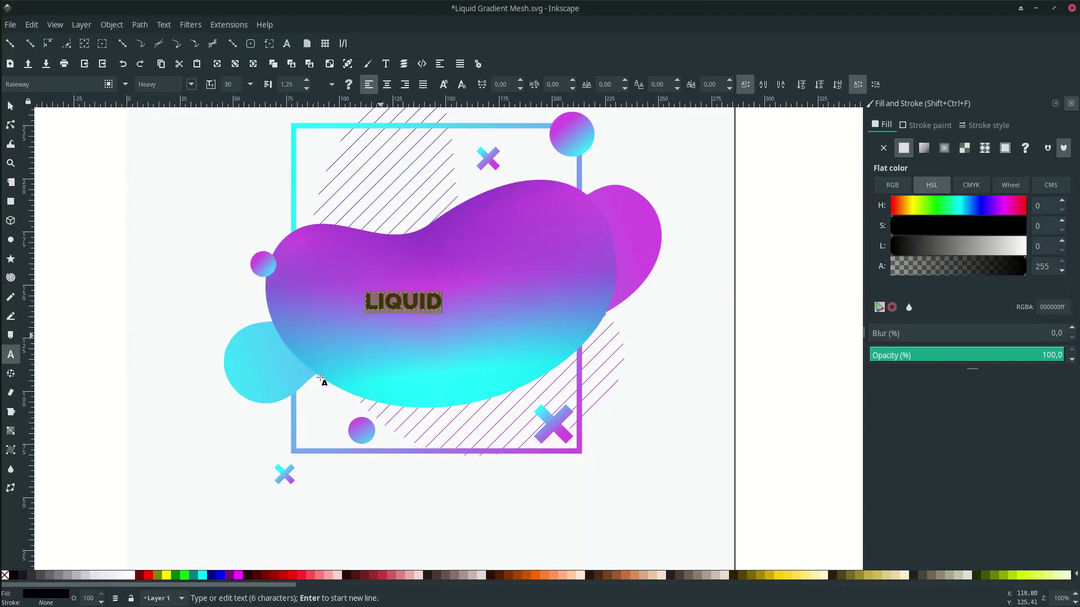
pyautogui.click(135, 574)
# Set the LIQUID text's letter spacing to 20, enlarge it to about 102 mm wide, and center it on the bean
pyautogui.scroll(1, 555, 182)
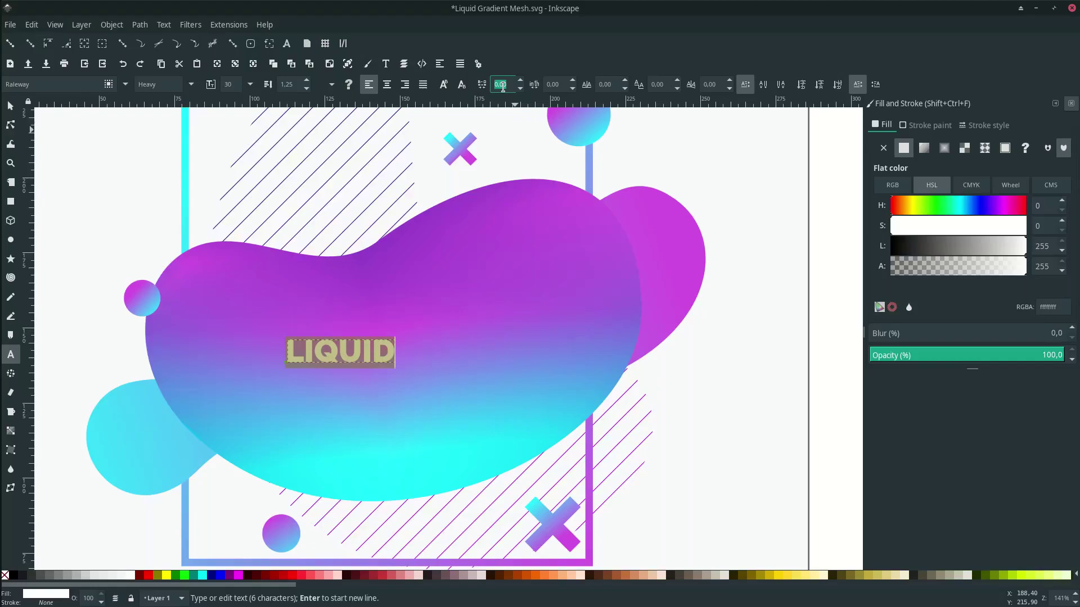
pyautogui.write('20')
pyautogui.press('Return')
pyautogui.press('Escape')
pyautogui.press('s')
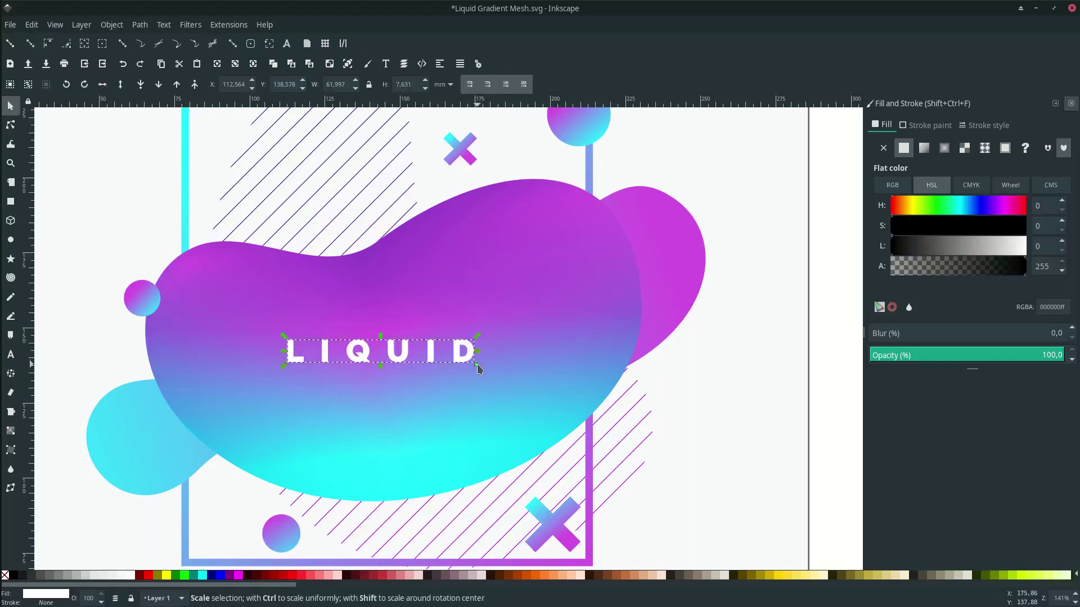
pyautogui.moveTo(477, 368); pyautogui.dragTo(517, 366)
pyautogui.moveTo(412, 365); pyautogui.dragTo(429, 403)
# Duplicate the LIQUID text directly below the original and replace the copy's wording with GRADIENT MESH
pyautogui.hotkey('ctrl', 'd')
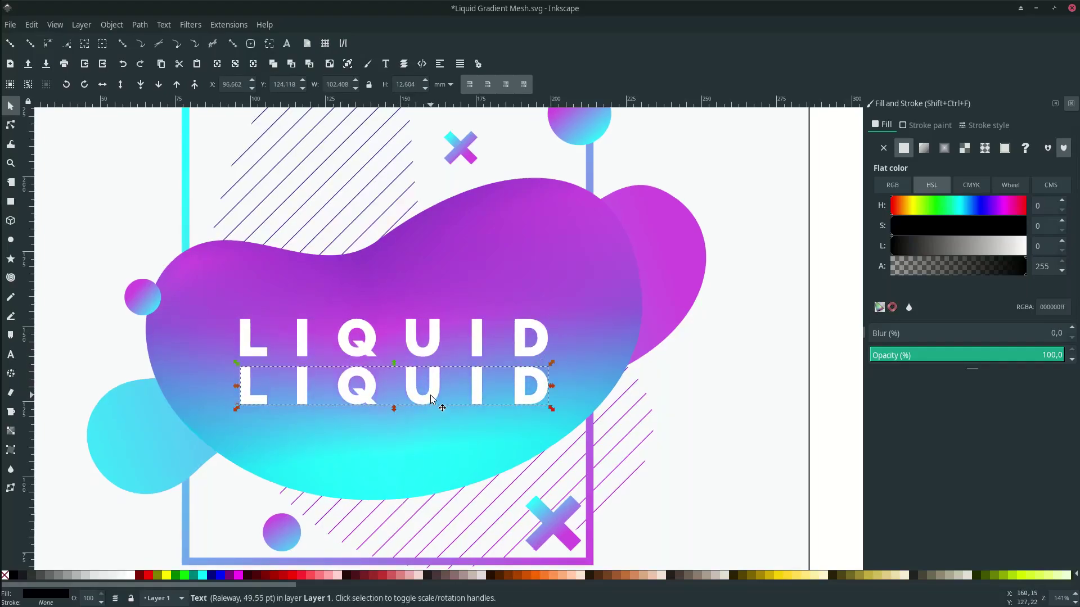
pyautogui.doubleClick(431, 394)
pyautogui.doubleClick(434, 389)
pyautogui.write('GR')
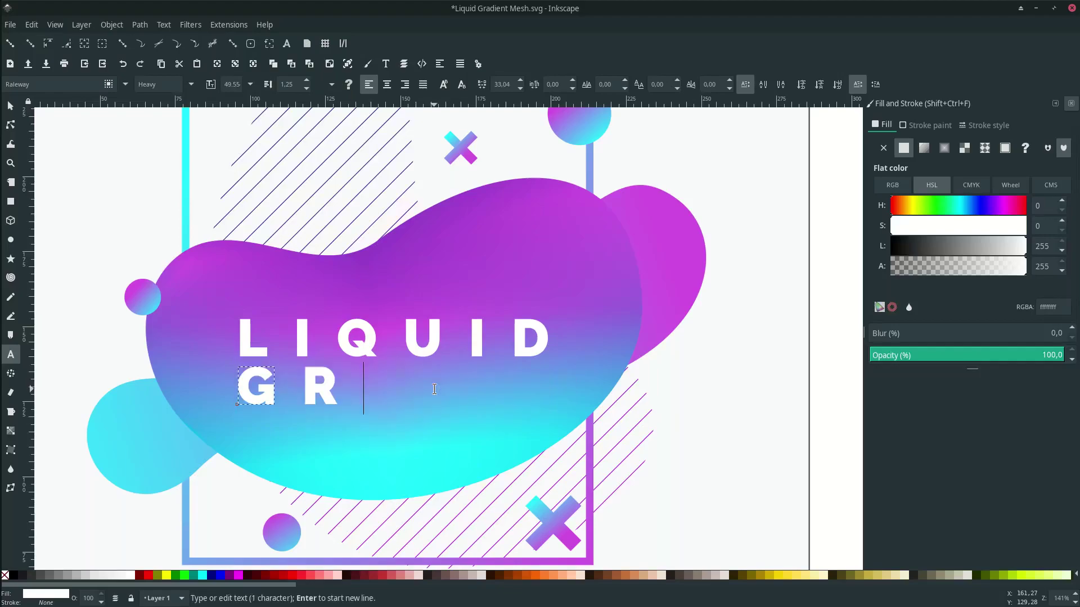
pyautogui.write('ADIENT MESH')
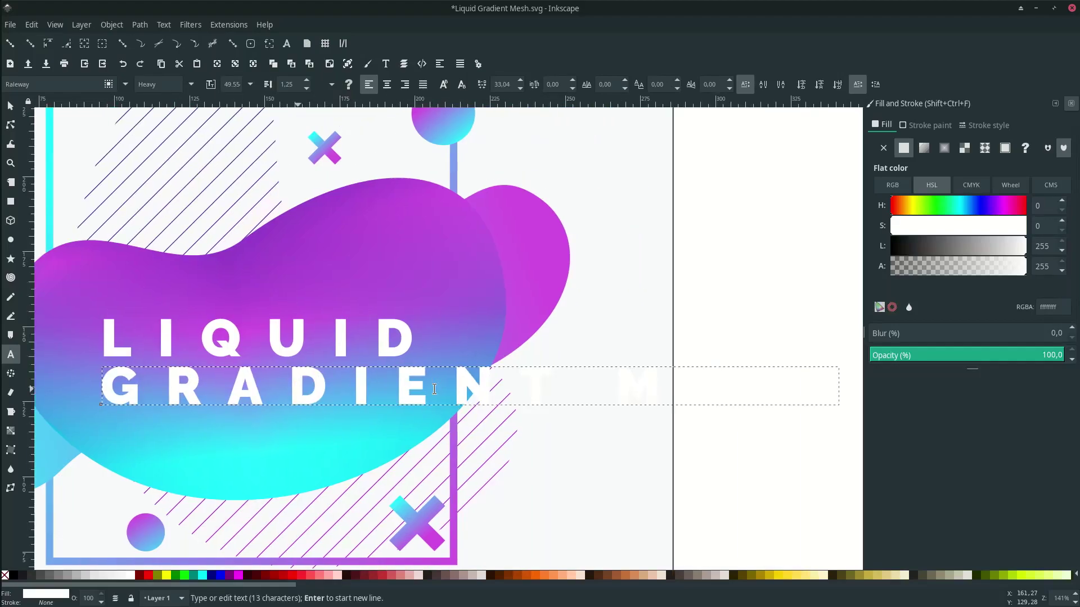
pyautogui.hotkey('ctrl', 'a')
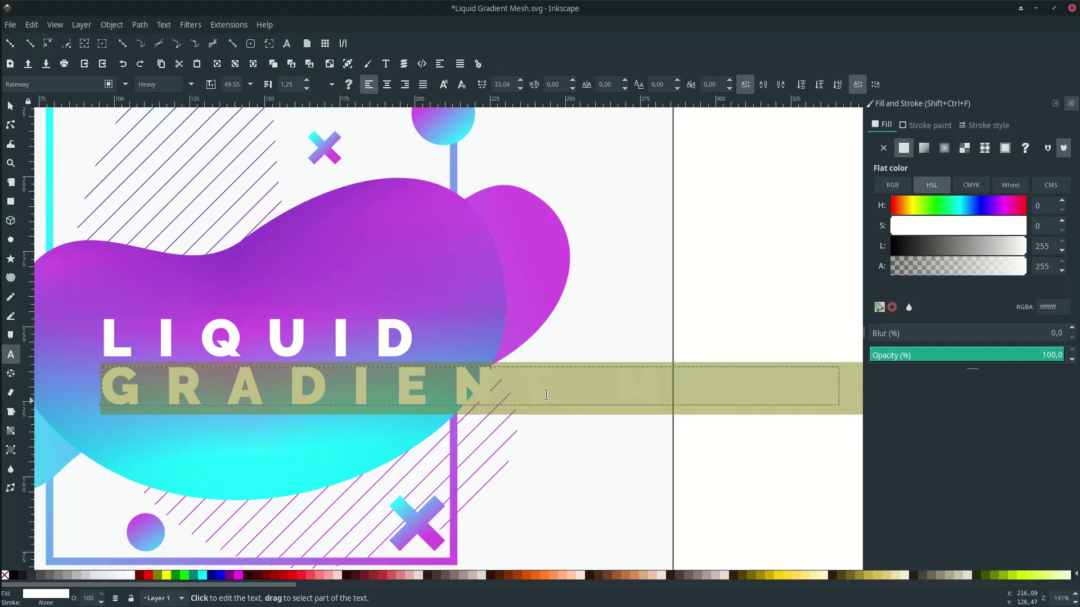
# Scale the GRADIENT MESH text down to the width of LIQUID and align it directly beneath that word
pyautogui.scroll(-1, 547, 394)
pyautogui.press('F1')
pyautogui.moveTo(756, 404); pyautogui.dragTo(486, 400)
pyautogui.hscroll(-4, 407, 400)
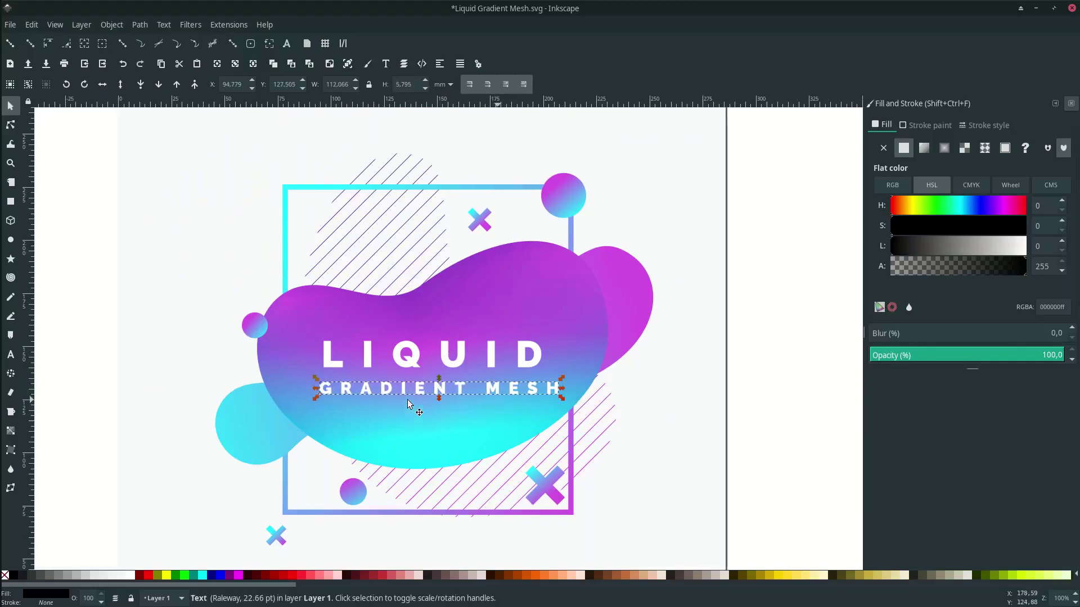
pyautogui.keyDown('ctrl'); pyautogui.scroll(2, 456, 394); pyautogui.keyUp('ctrl')
pyautogui.moveTo(608, 393); pyautogui.dragTo(584, 375)
# Check the whole composition on the page, clear the selection, and save the drawing
pyautogui.keyDown('ctrl'); pyautogui.scroll(-1, 585, 376); pyautogui.keyUp('ctrl')
pyautogui.scroll(-2, 584, 375)
pyautogui.click(722, 394)
pyautogui.keyDown('ctrl'); pyautogui.scroll(-1, 724, 393); pyautogui.keyUp('ctrl')
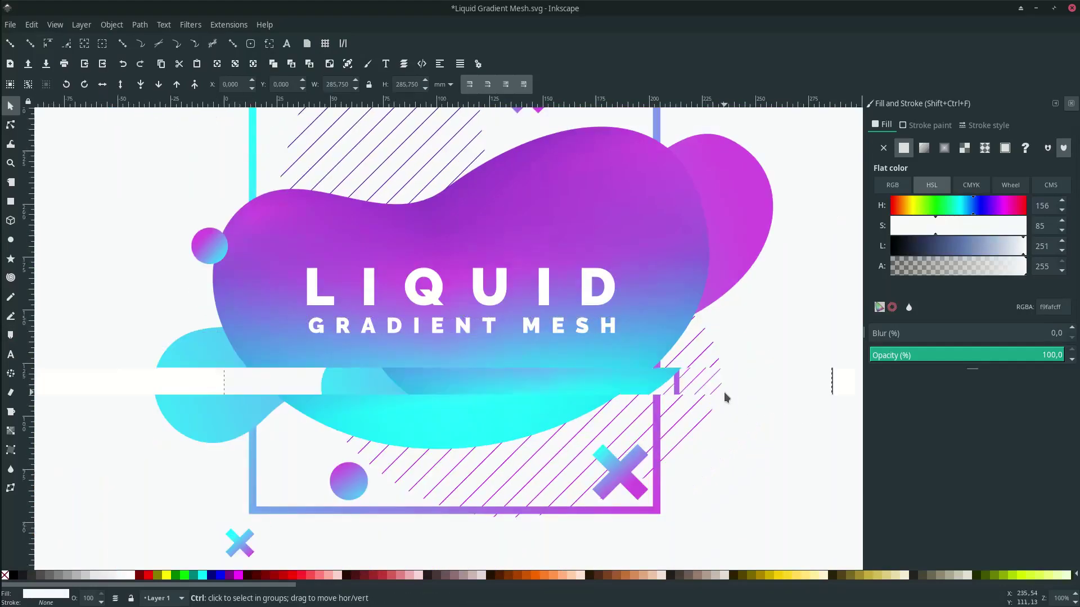
pyautogui.keyDown('ctrl'); pyautogui.scroll(-1, 724, 393); pyautogui.keyUp('ctrl')
pyautogui.scroll(-2, 724, 393)
pyautogui.hscroll(2, 724, 393)
pyautogui.hscroll(4, 727, 393)
pyautogui.scroll(1, 728, 393)
pyautogui.hscroll(-1, 728, 393)
pyautogui.scroll(1, 728, 393)
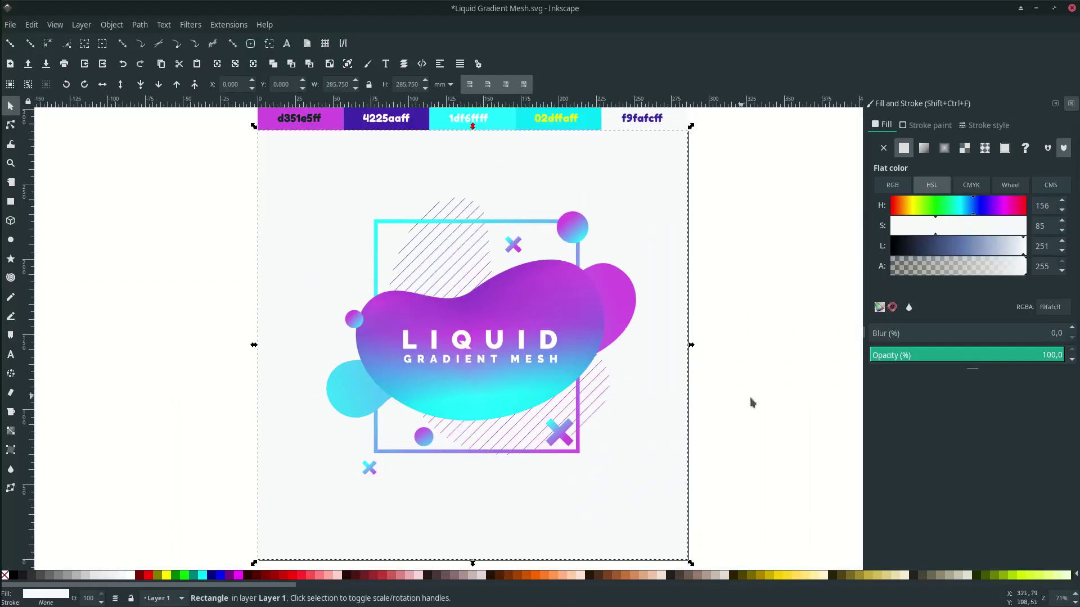
pyautogui.click(750, 398)
pyautogui.keyDown('ctrl'); pyautogui.scroll(-1, 677, 390); pyautogui.keyUp('ctrl')
pyautogui.hscroll(-2, 738, 398)
pyautogui.hotkey('ctrl', 's')
pyautogui.hscroll(3, 738, 398)
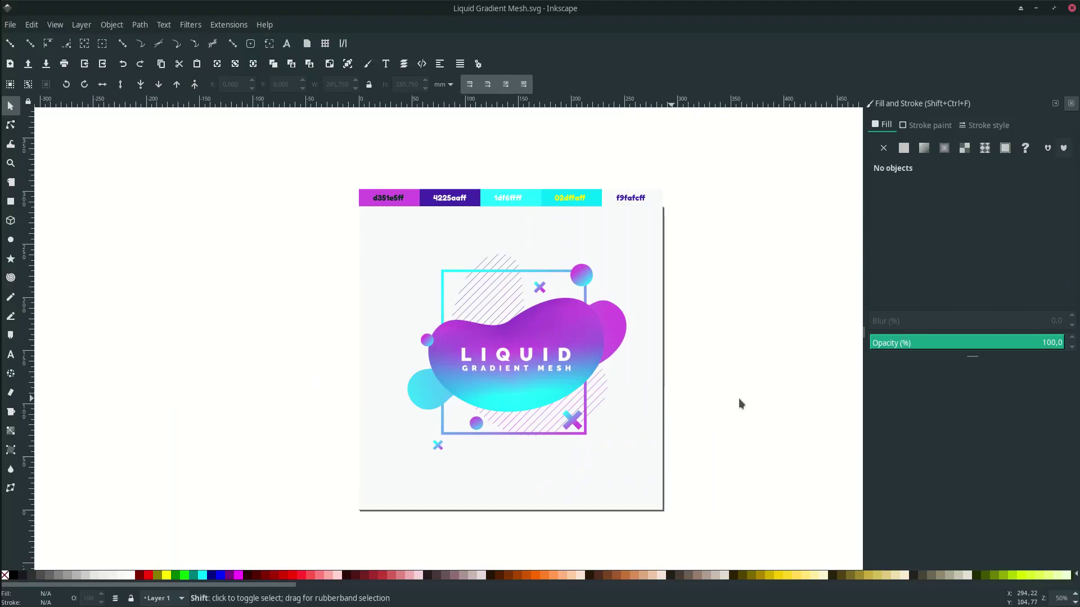